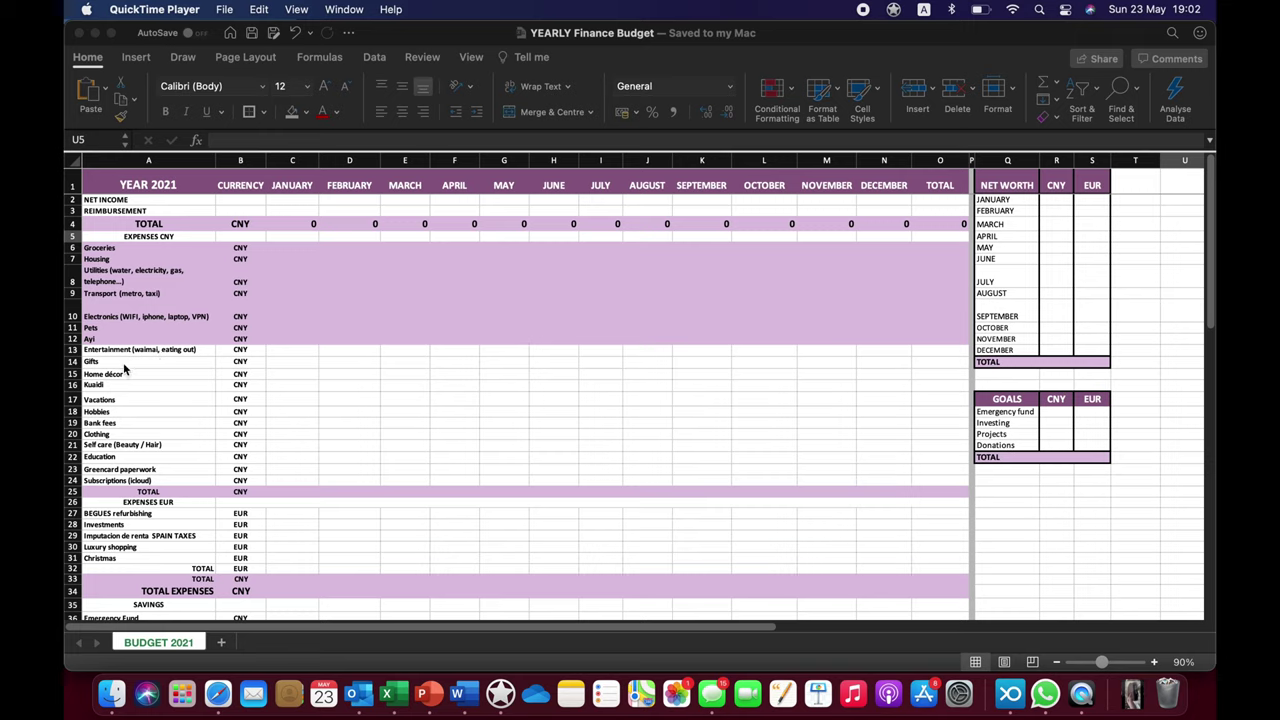
# - Switch to the YEARLY Finance Budget workbook in Excel and look through the list of EUR expense categories
pyautogui.press('super+Tab')
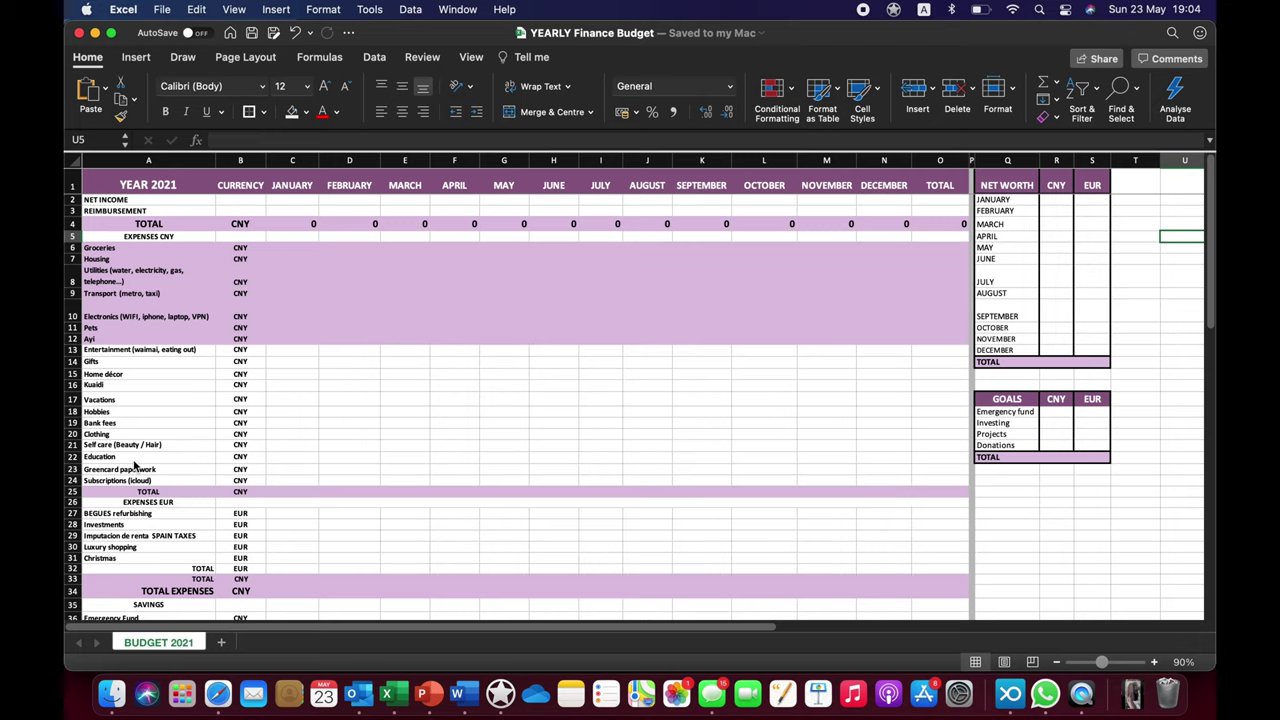
pyautogui.click(186, 482)
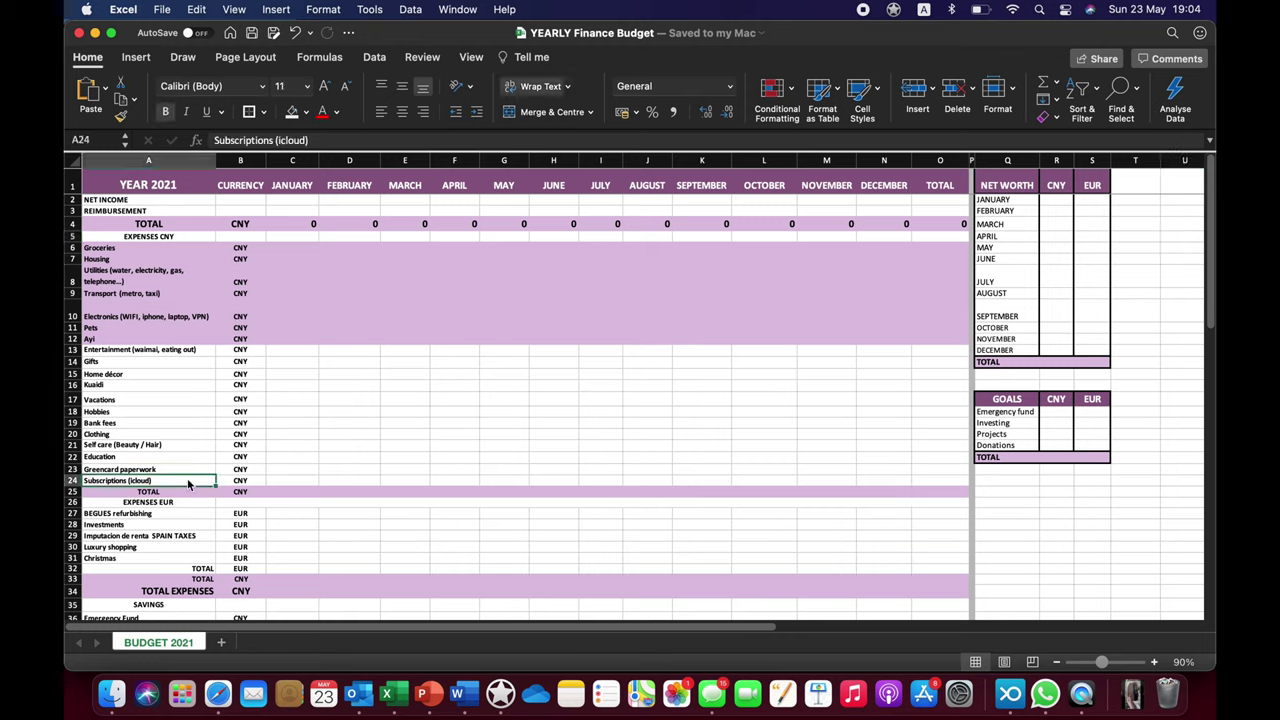
pyautogui.click(197, 521)
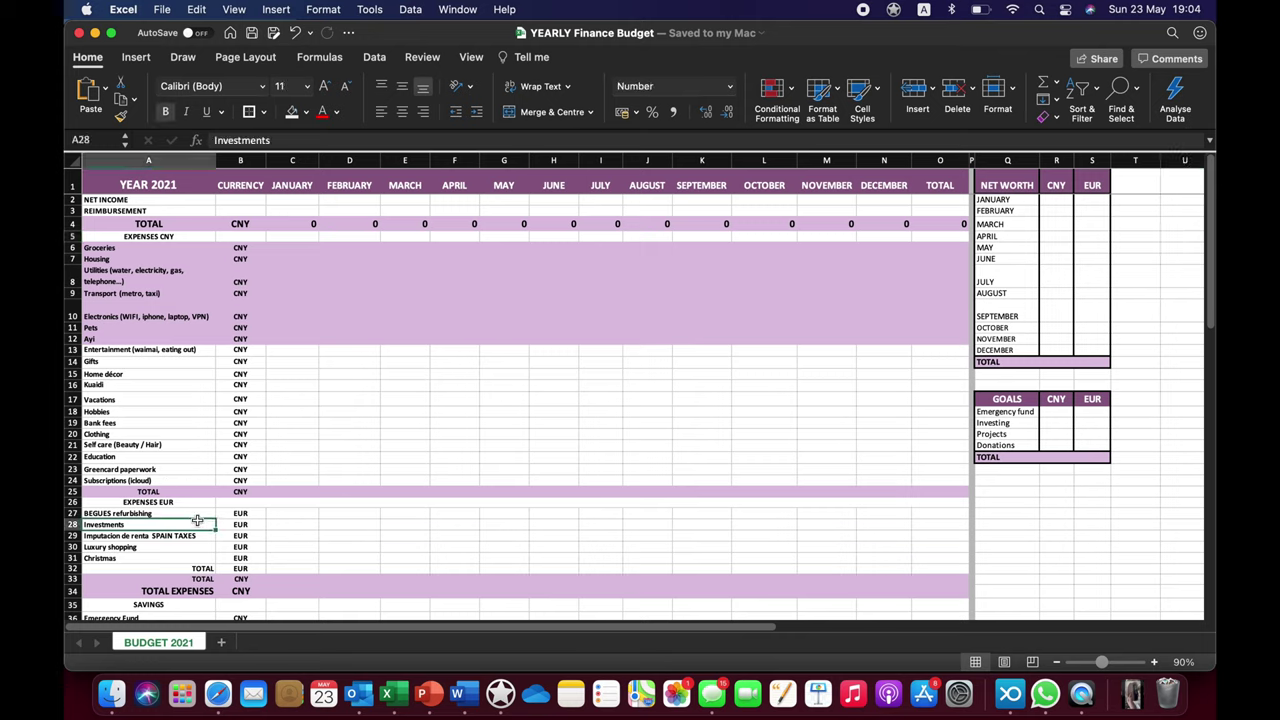
pyautogui.click(190, 514)
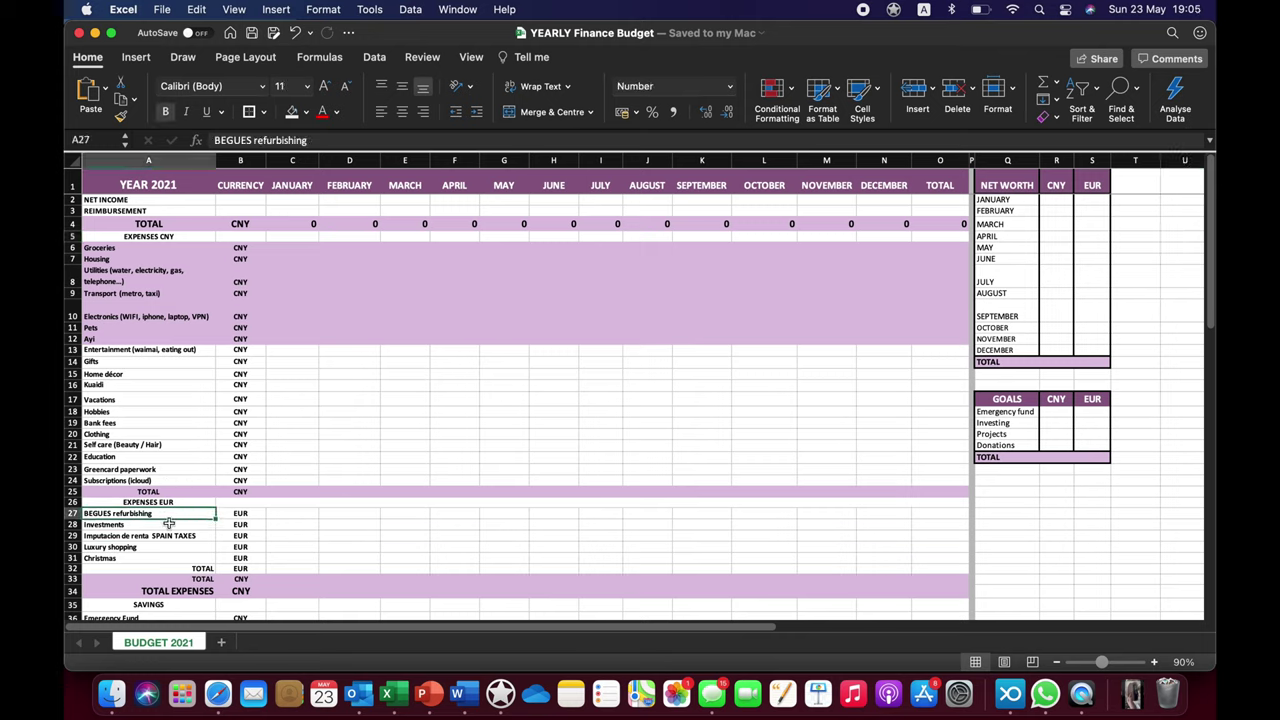
pyautogui.press('Down')
pyautogui.press('Down')
pyautogui.press('Down')
pyautogui.press('Down')
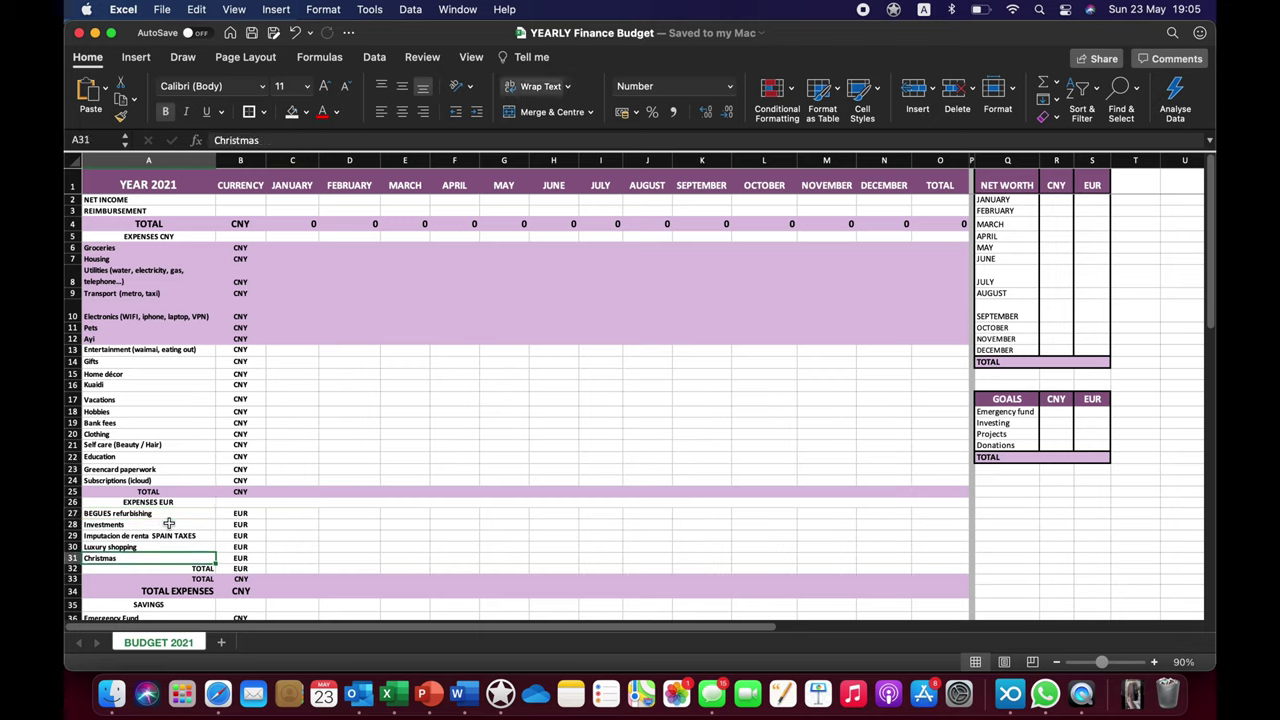
# - Examine each EUR expense row in turn, from BEGUES refurbishing to Christmas, along with its currency
pyautogui.click(146, 513)
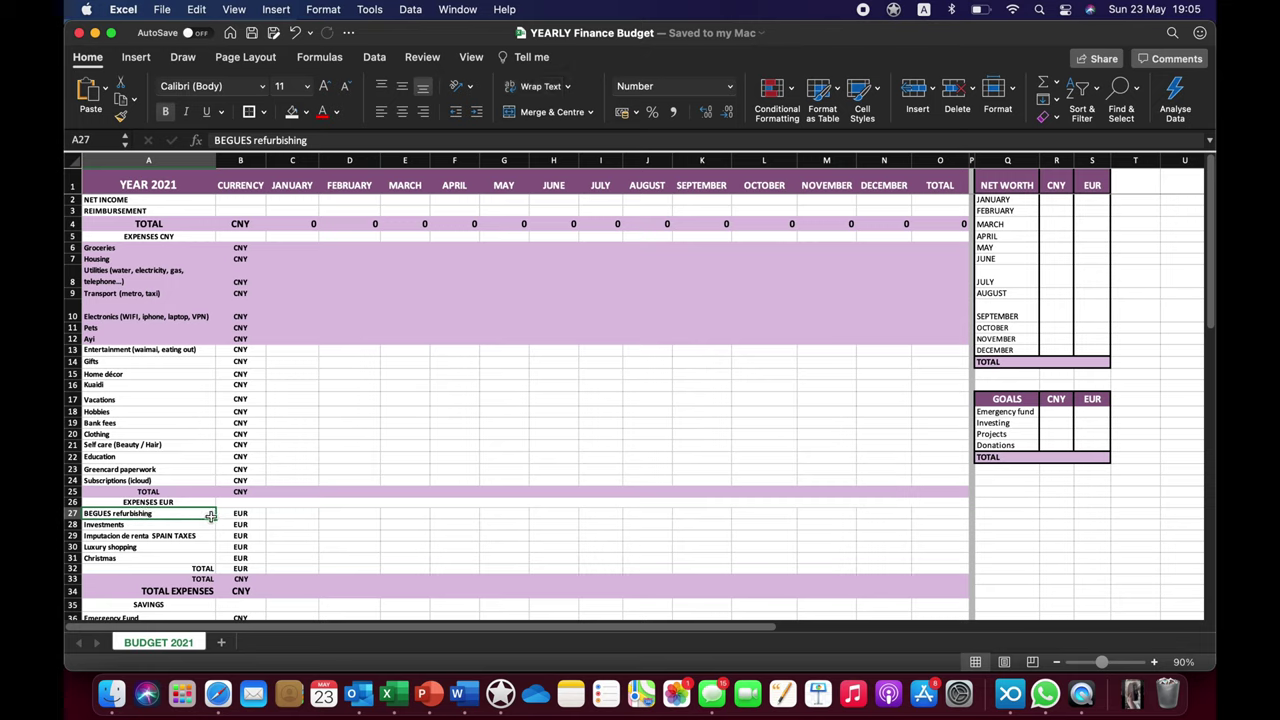
pyautogui.click(300, 516)
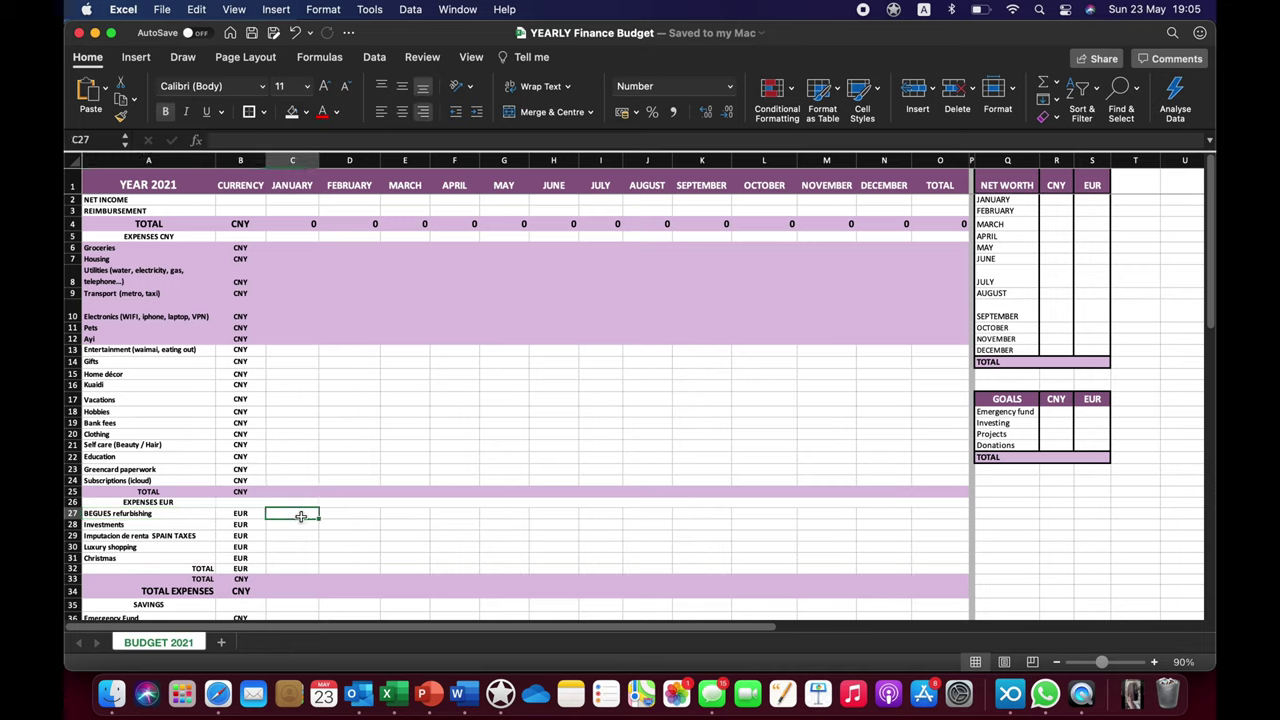
pyautogui.click(197, 527)
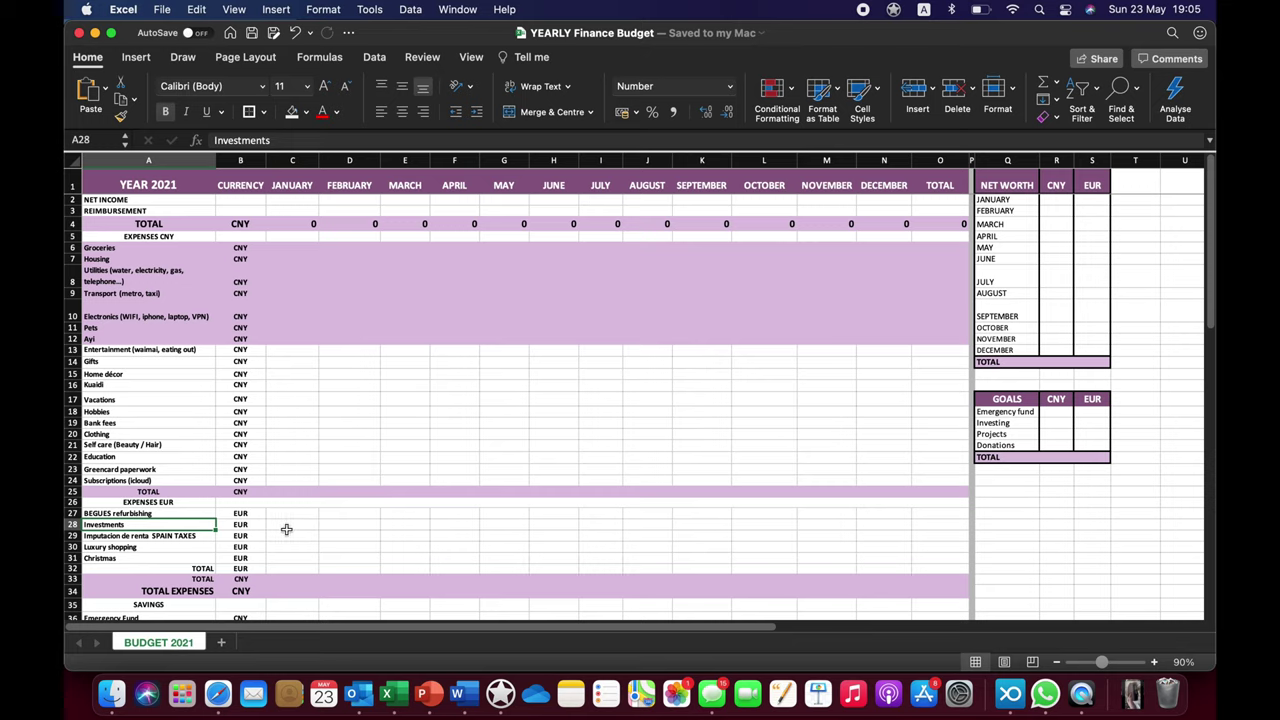
pyautogui.click(200, 536)
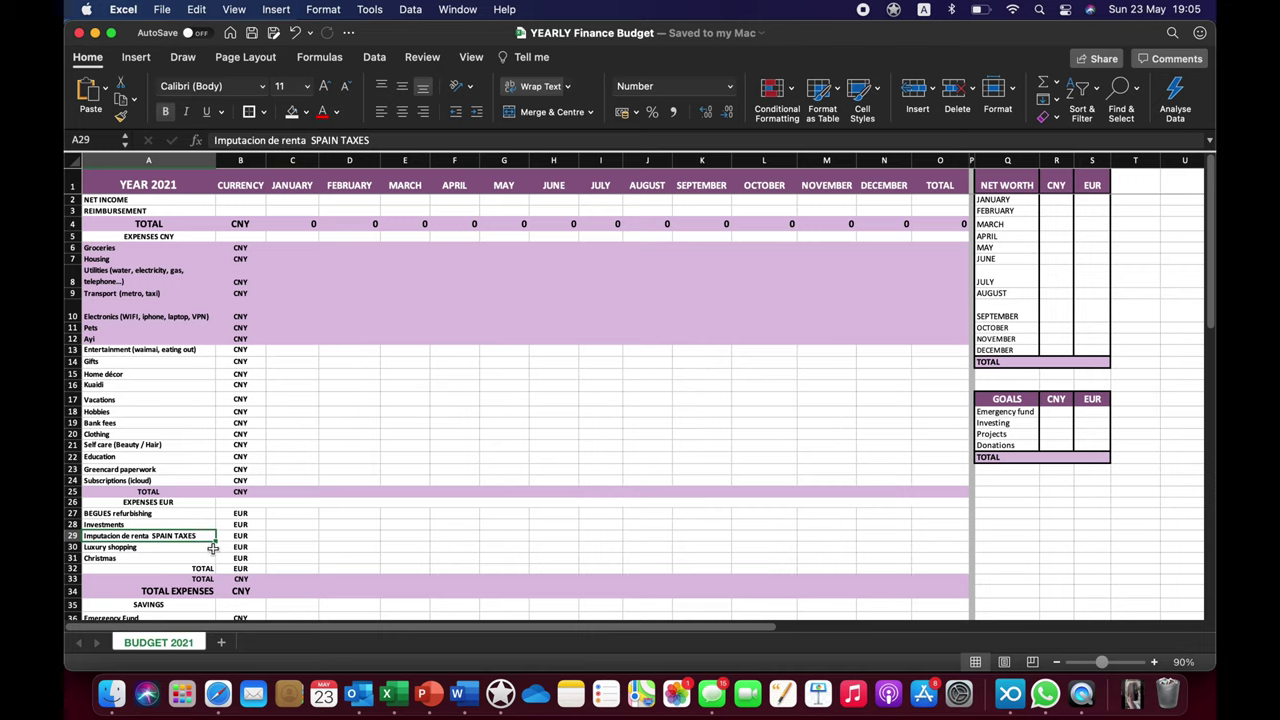
pyautogui.click(256, 540)
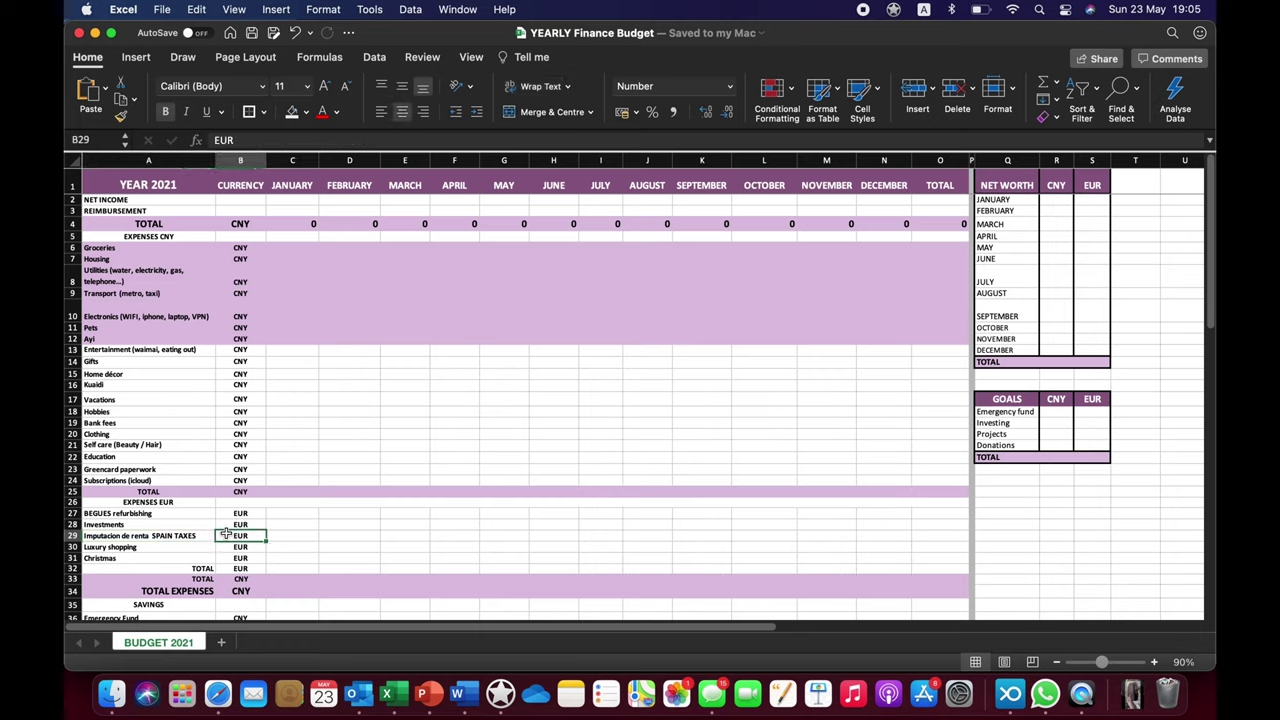
pyautogui.click(174, 550)
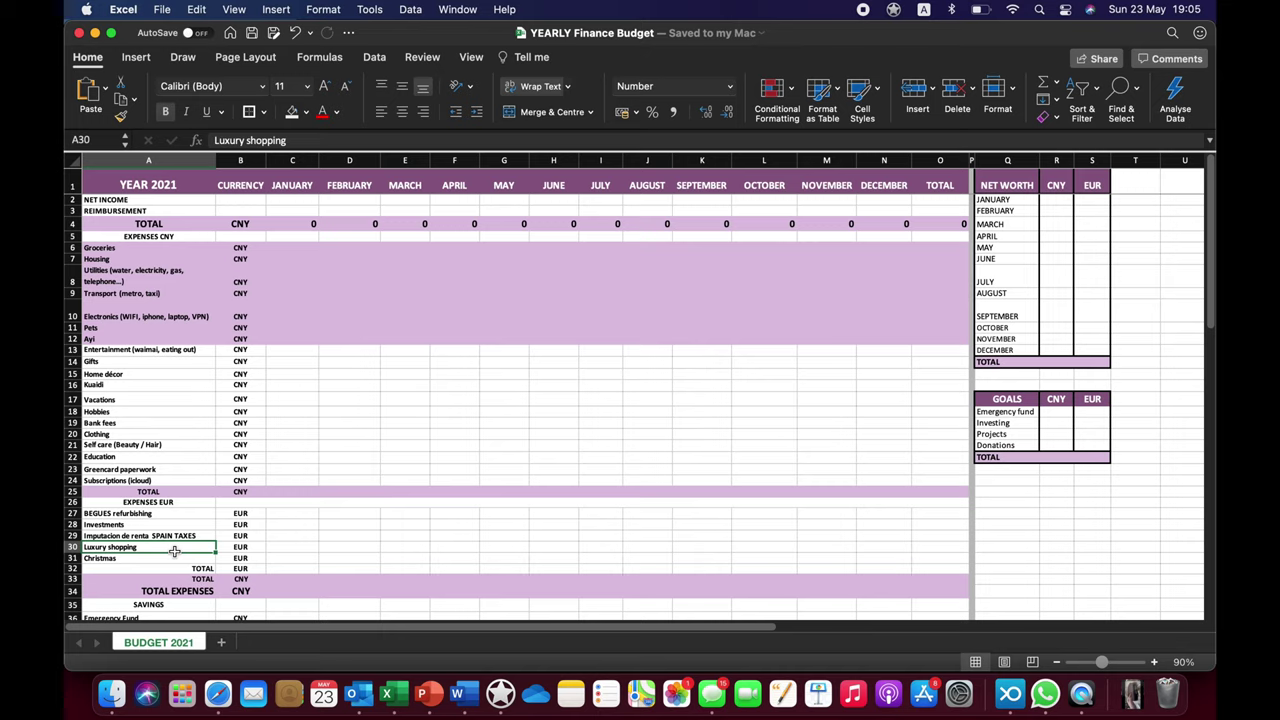
pyautogui.click(238, 550)
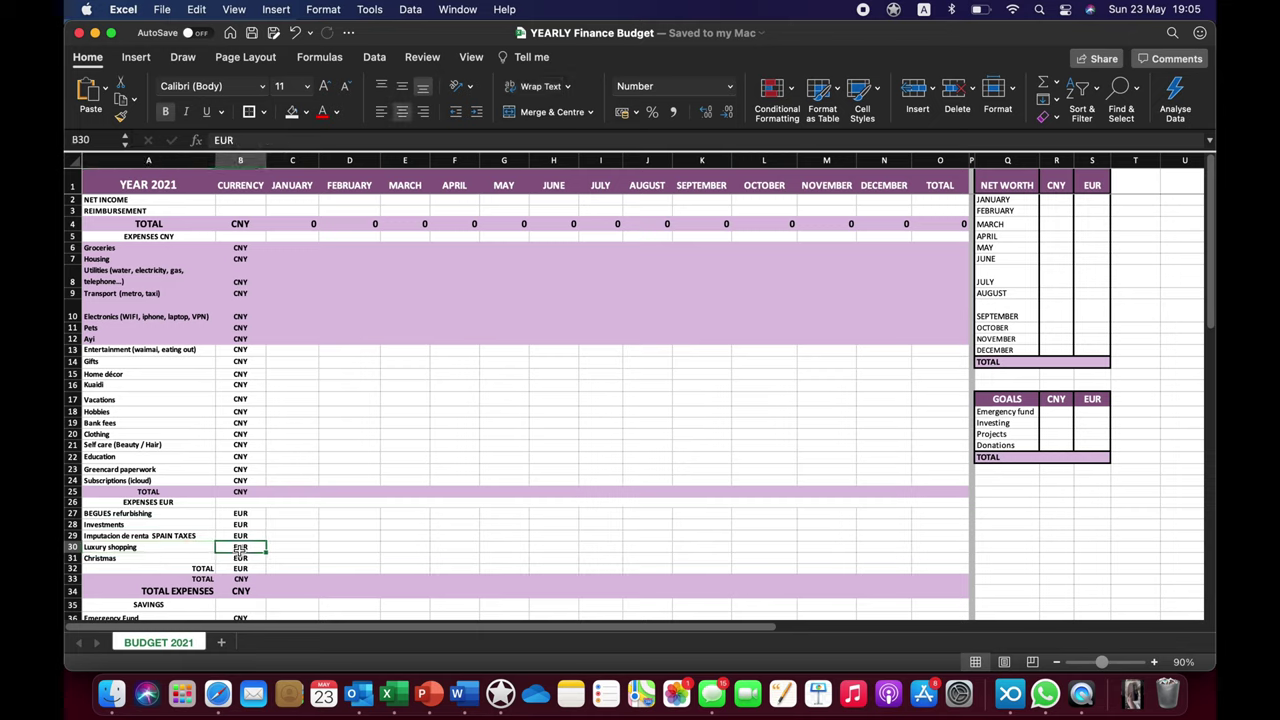
pyautogui.click(184, 550)
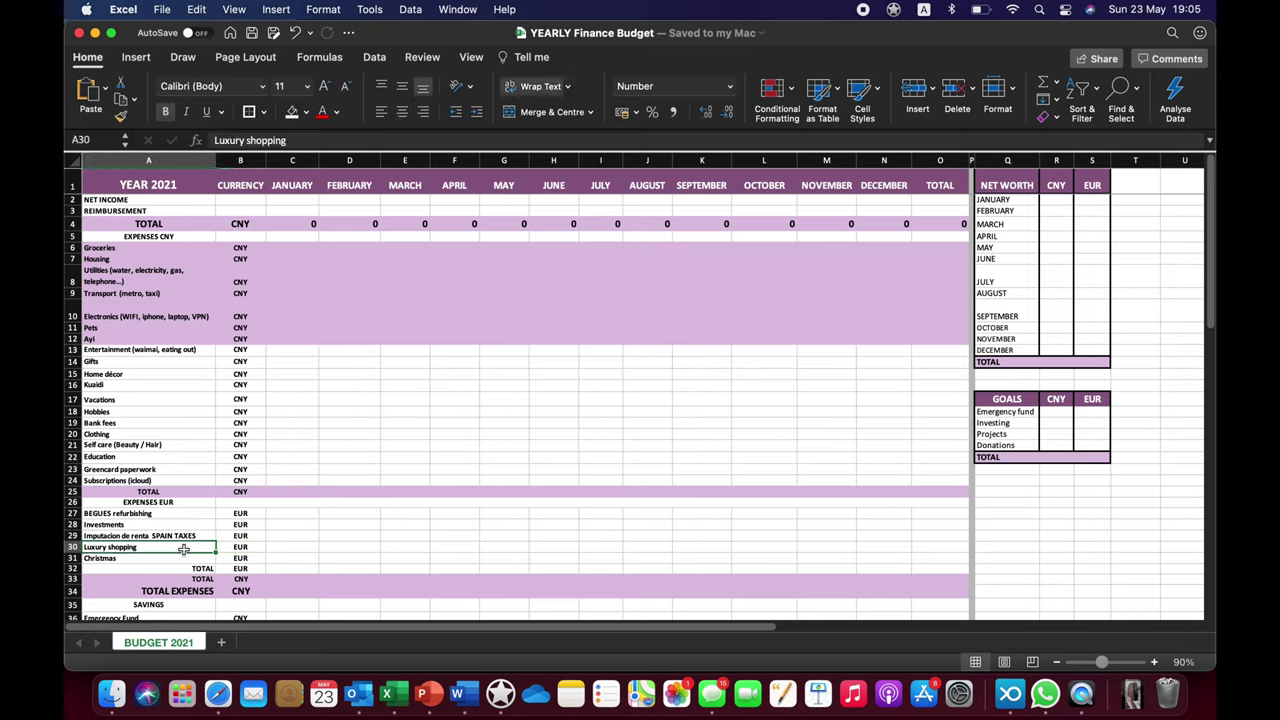
pyautogui.click(174, 560)
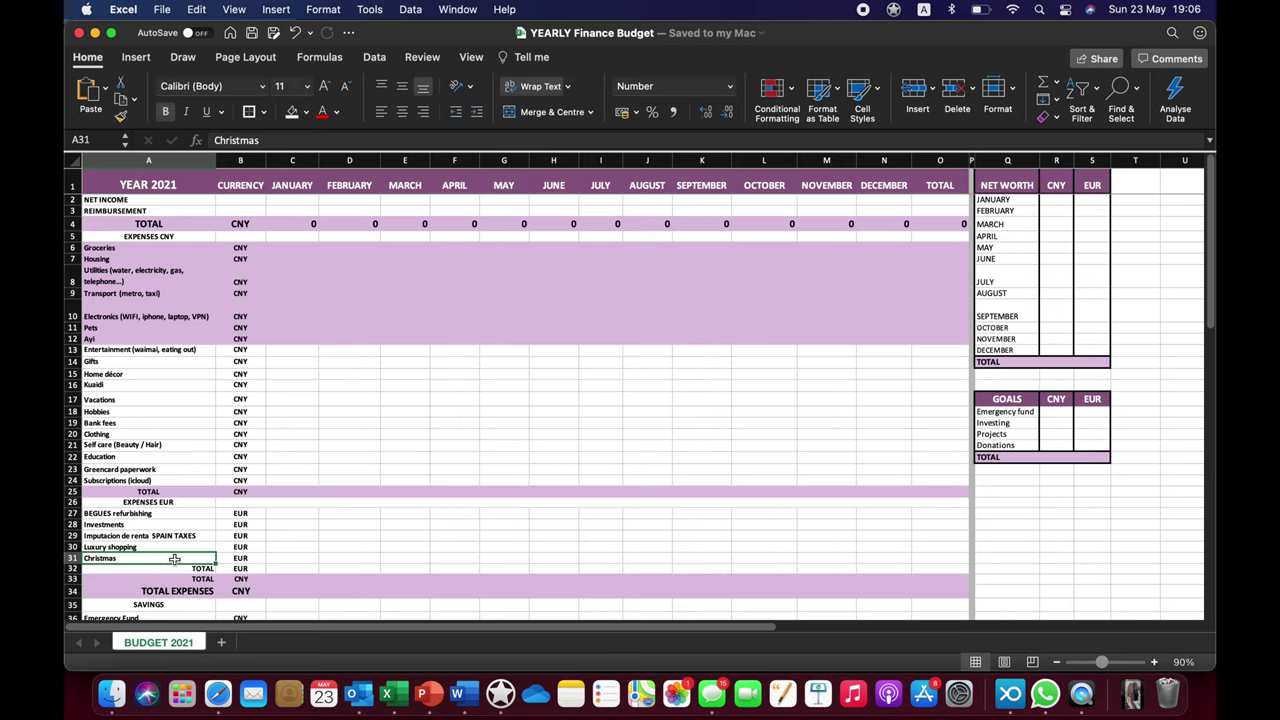
# - Look at the Emergency Fund row under savings and highlight the essential expense categories from Groceries to Ayi
pyautogui.scroll(-3, 174, 560)
pyautogui.click(286, 612)
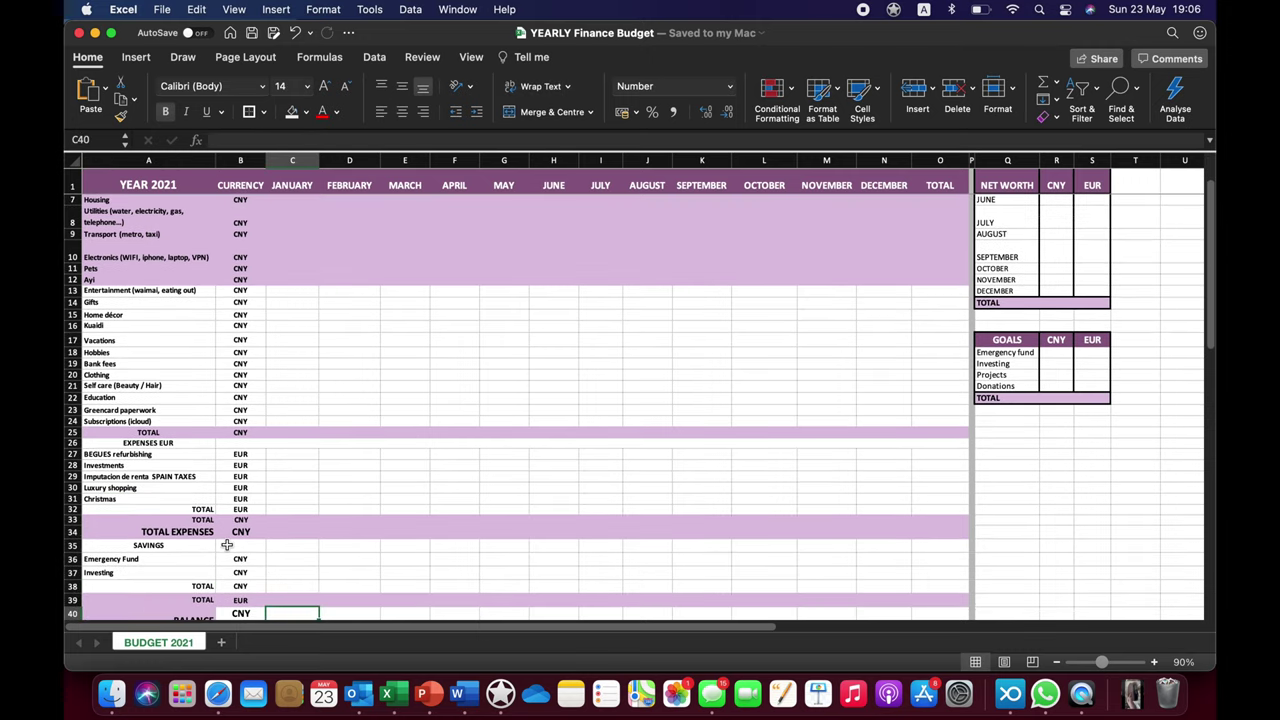
pyautogui.click(170, 546)
pyautogui.moveTo(138, 558); pyautogui.dragTo(143, 557)
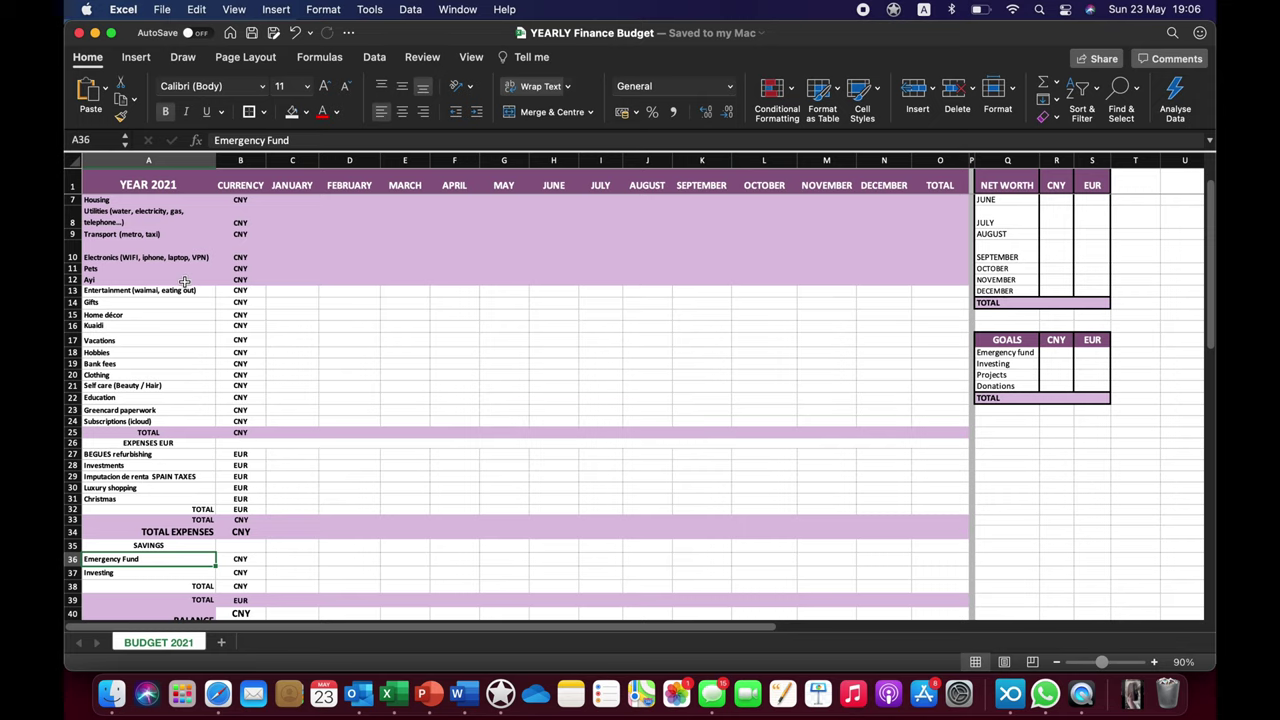
pyautogui.moveTo(184, 282); pyautogui.dragTo(176, 247)
pyautogui.moveTo(176, 249); pyautogui.dragTo(176, 249)
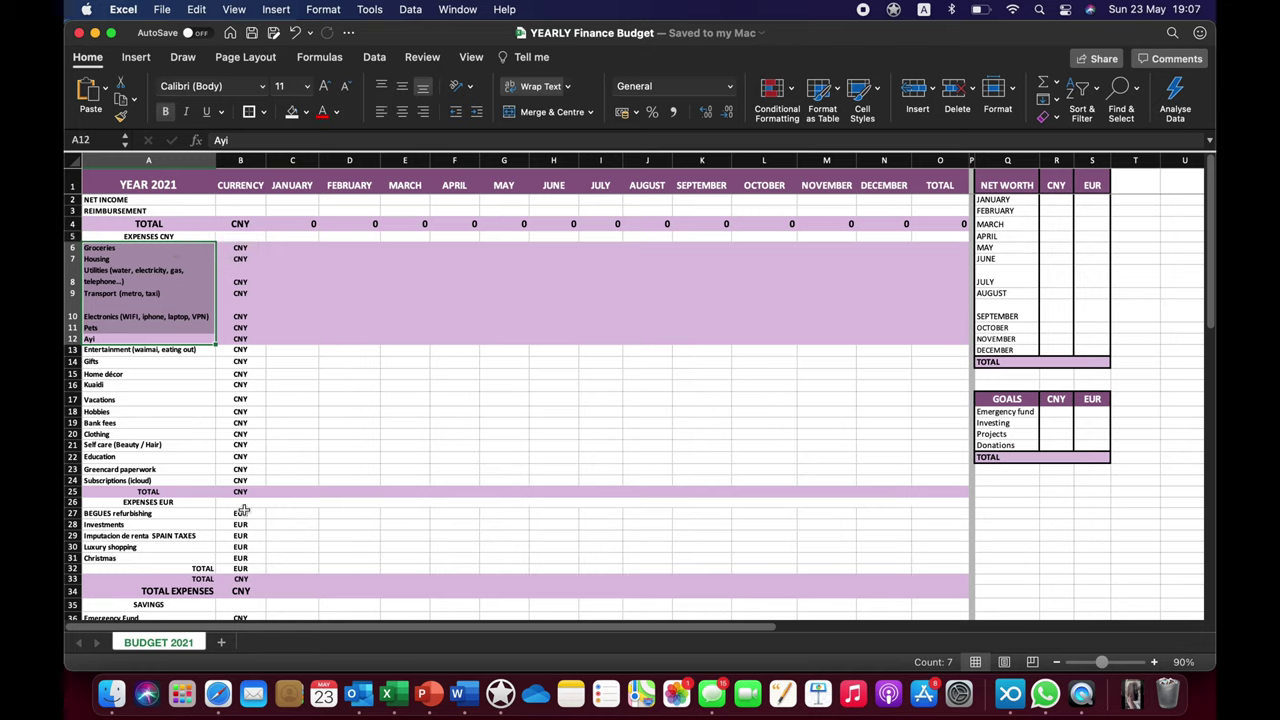
# - Review the savings section down to the balance rows, examining the Emergency Fund and Investing entries
pyautogui.click(236, 600)
pyautogui.press('Down')
pyautogui.press('Down')
pyautogui.press('Down')
pyautogui.press('Down')
pyautogui.press('Down')
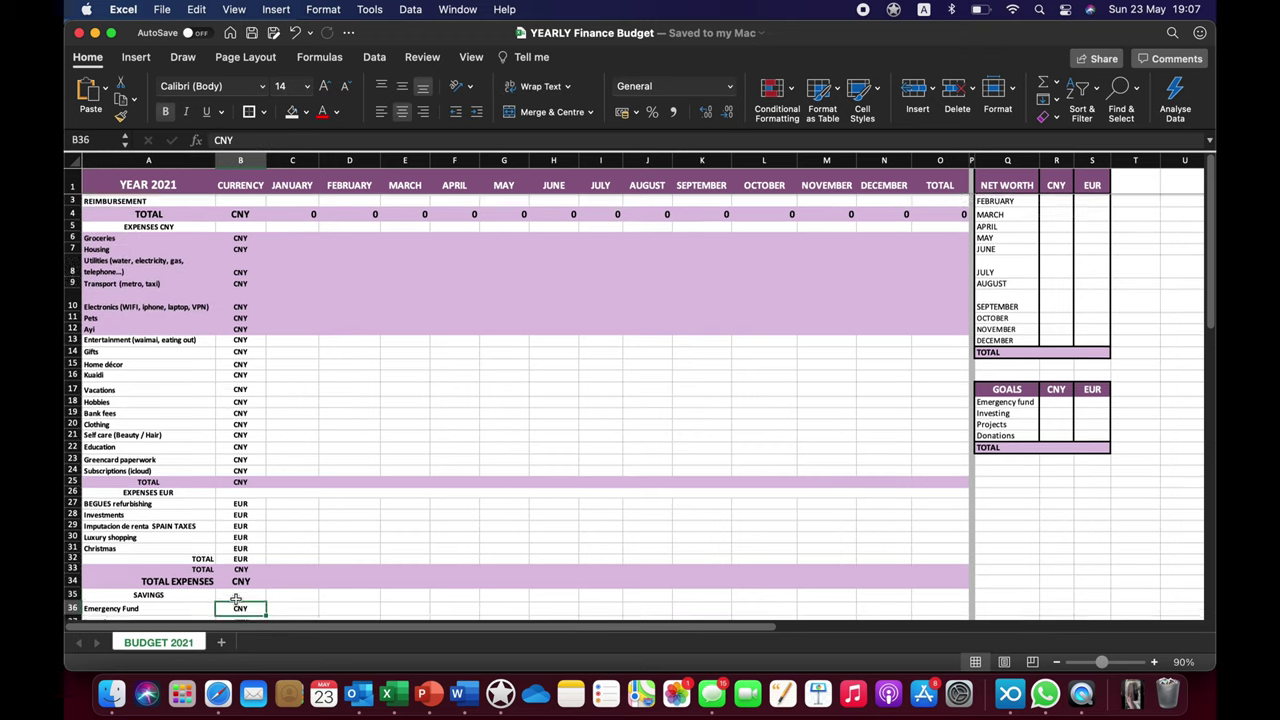
pyautogui.press('Down')
pyautogui.press('Down')
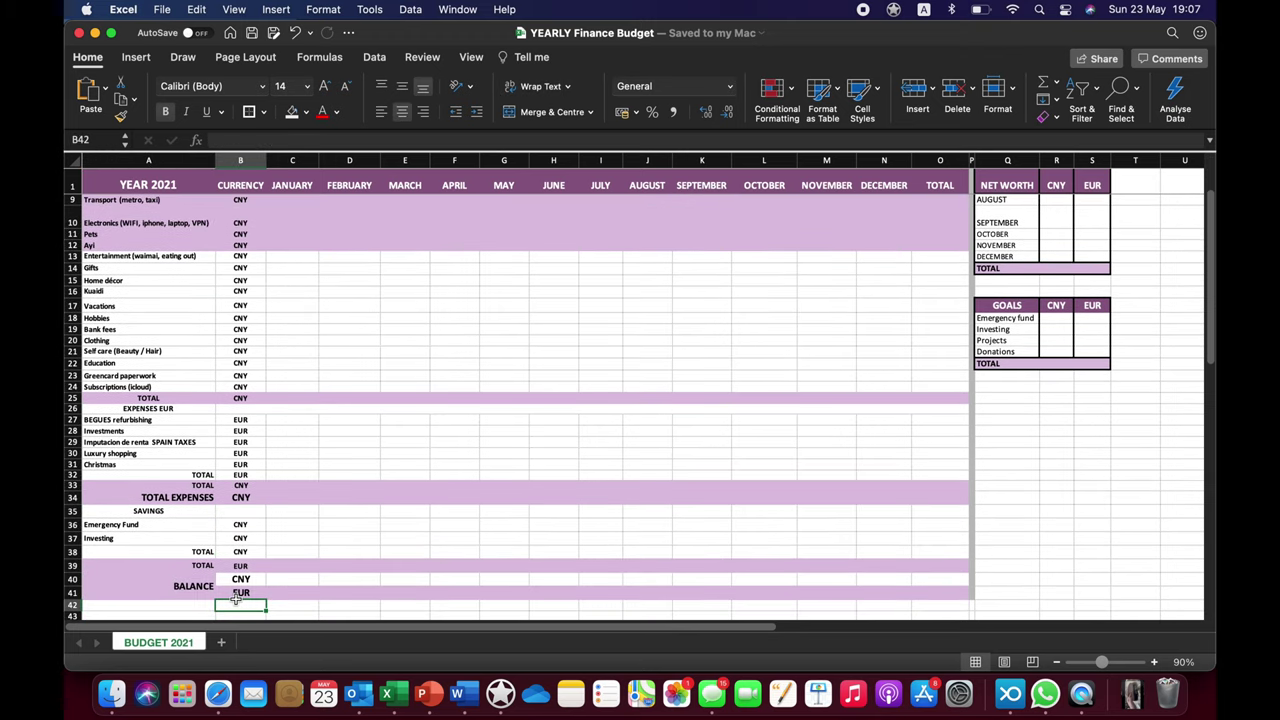
pyautogui.click(188, 527)
pyautogui.click(191, 537)
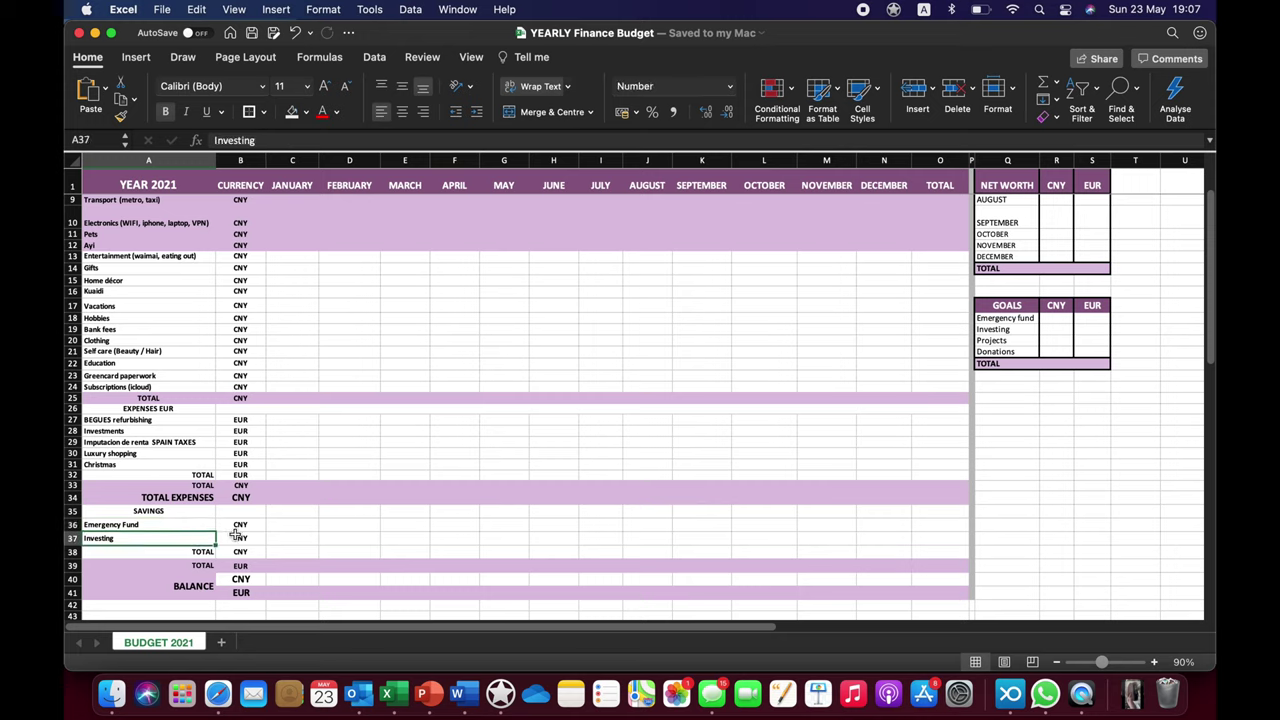
pyautogui.click(236, 537)
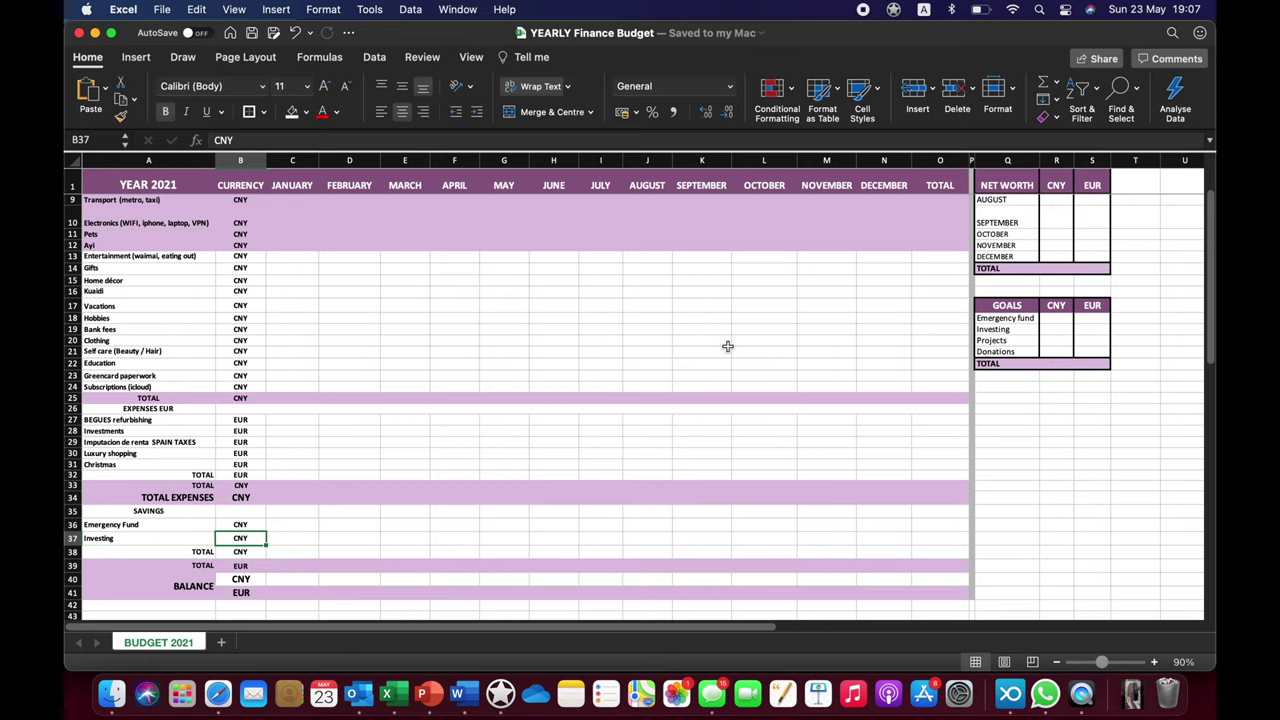
pyautogui.click(682, 386)
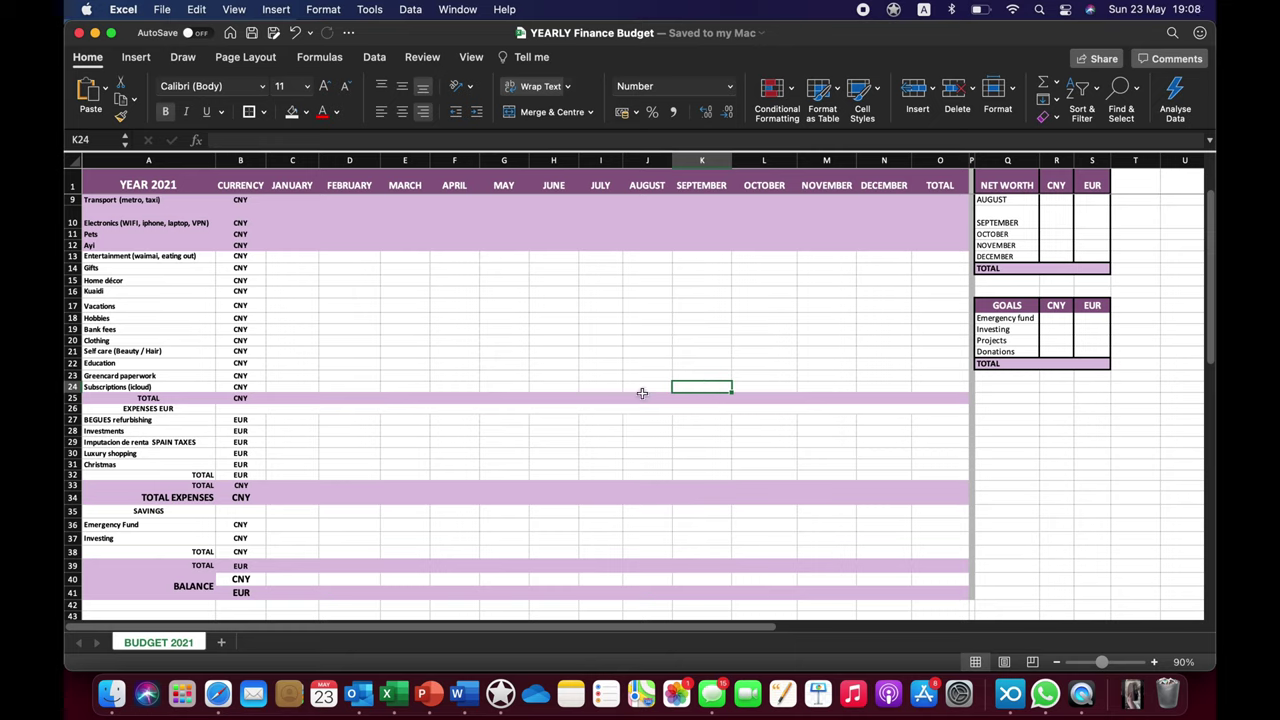
pyautogui.click(522, 389)
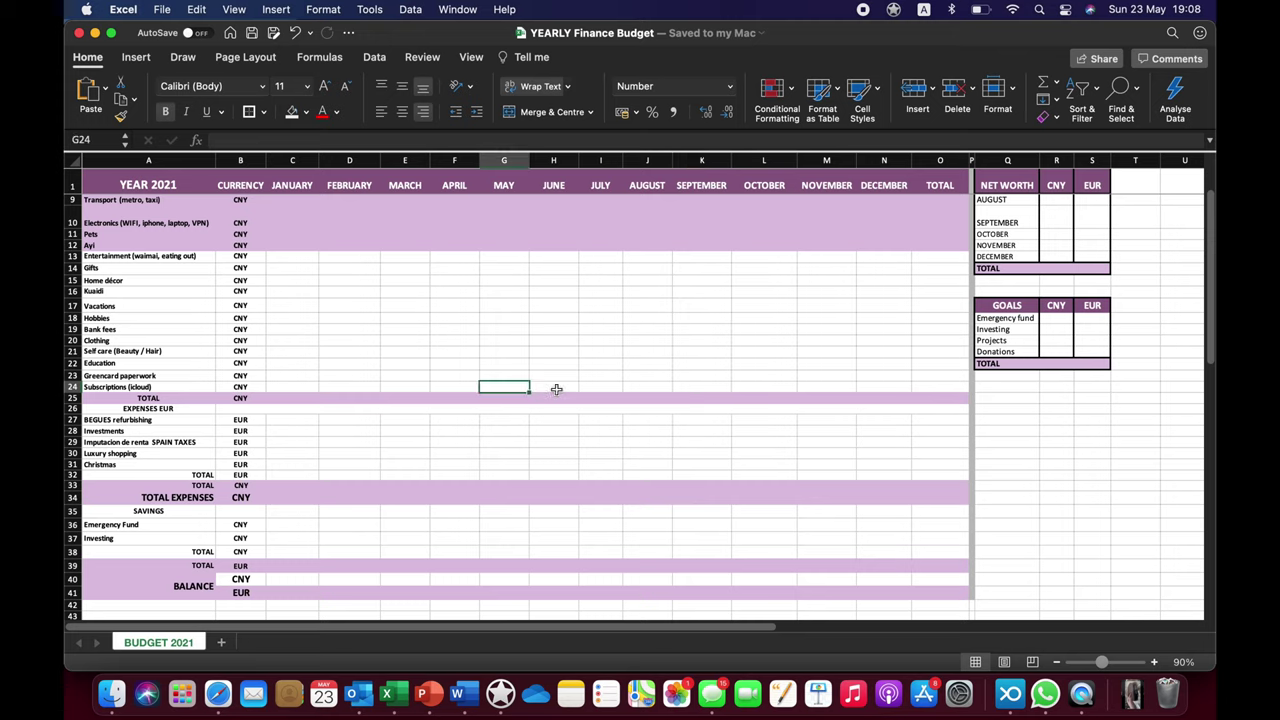
pyautogui.click(557, 390)
pyautogui.click(588, 388)
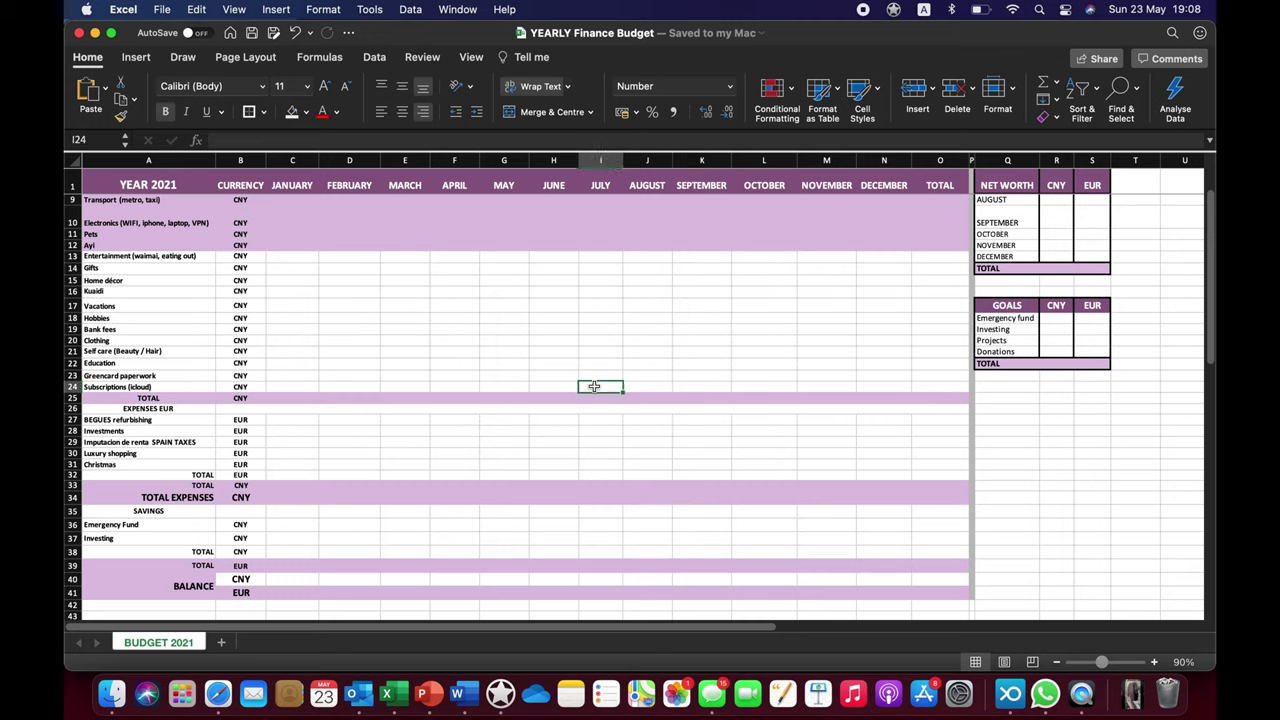
pyautogui.click(437, 388)
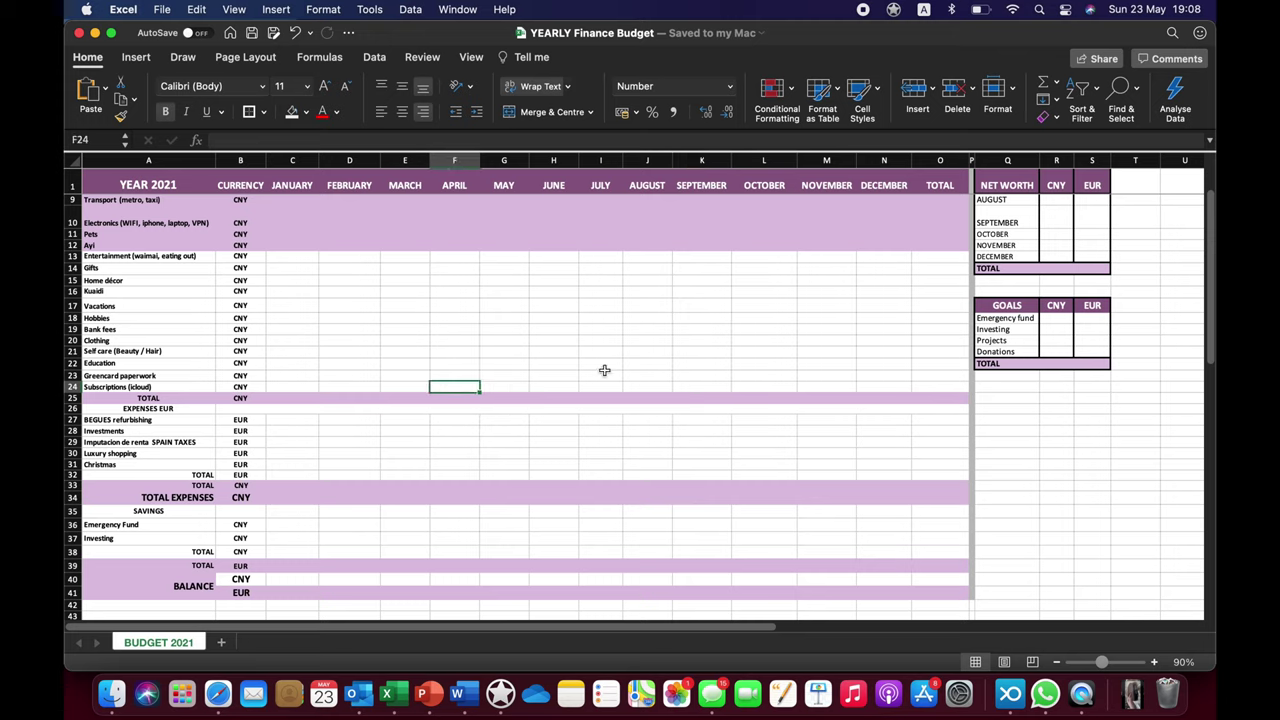
pyautogui.click(694, 390)
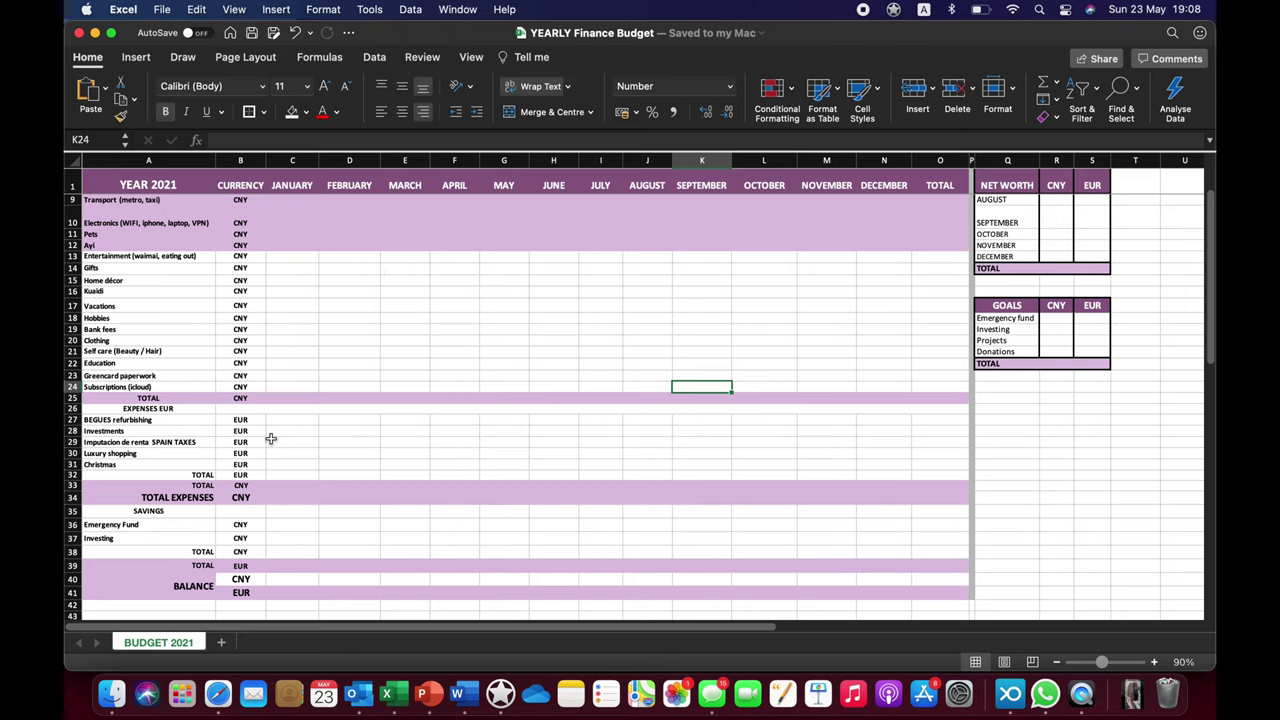
pyautogui.click(417, 454)
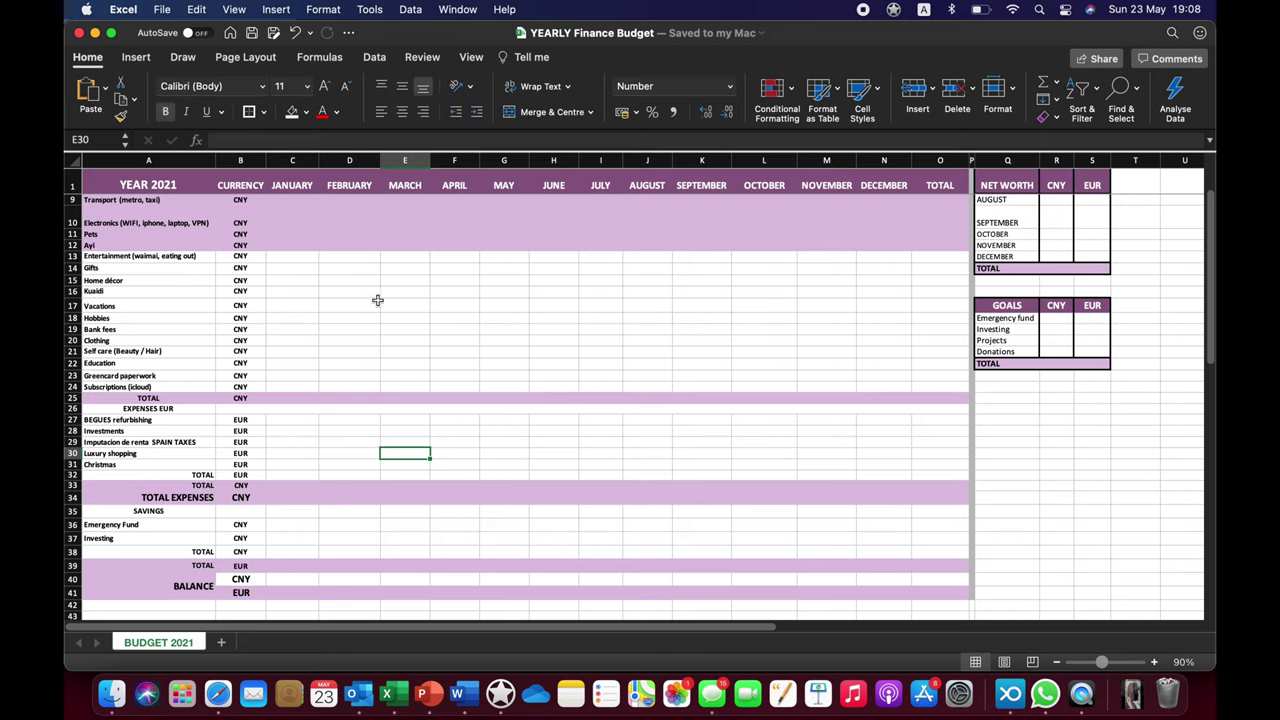
# - Highlight February's cells for the essential CNY expenses, from Groceries to Ayi, to examine them
pyautogui.click(364, 266)
pyautogui.press('Up')
pyautogui.press('Up')
pyautogui.press('Up')
pyautogui.press('Up')
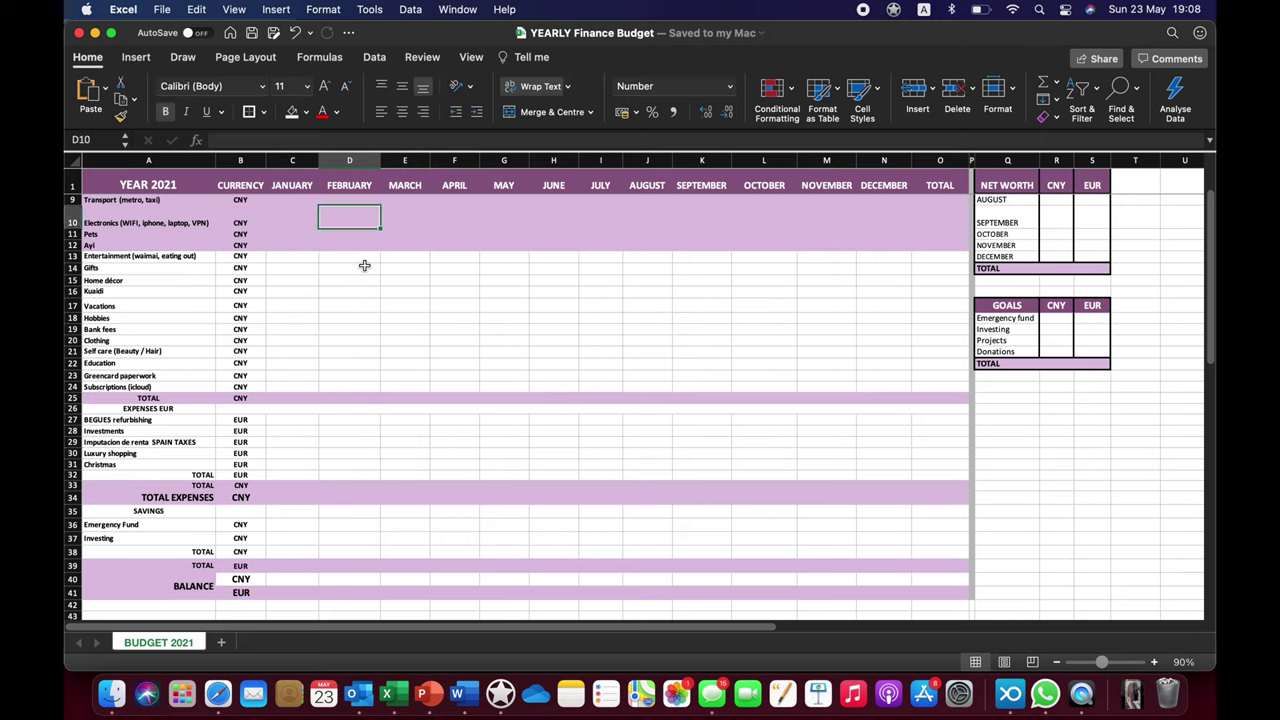
pyautogui.press('Up')
pyautogui.press('Up')
pyautogui.press('Up')
pyautogui.press('Up')
pyautogui.press('Up')
pyautogui.press('Up')
pyautogui.click(338, 223)
pyautogui.moveTo(338, 223); pyautogui.dragTo(338, 312)
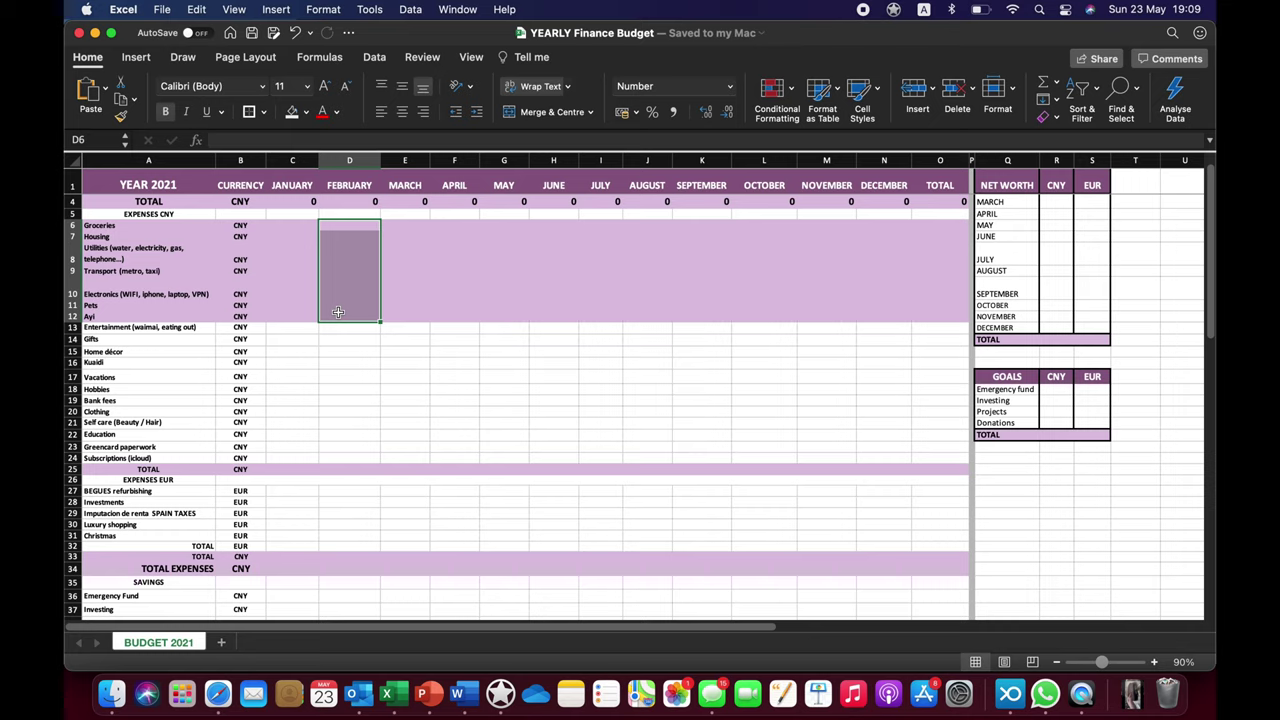
pyautogui.click(340, 362)
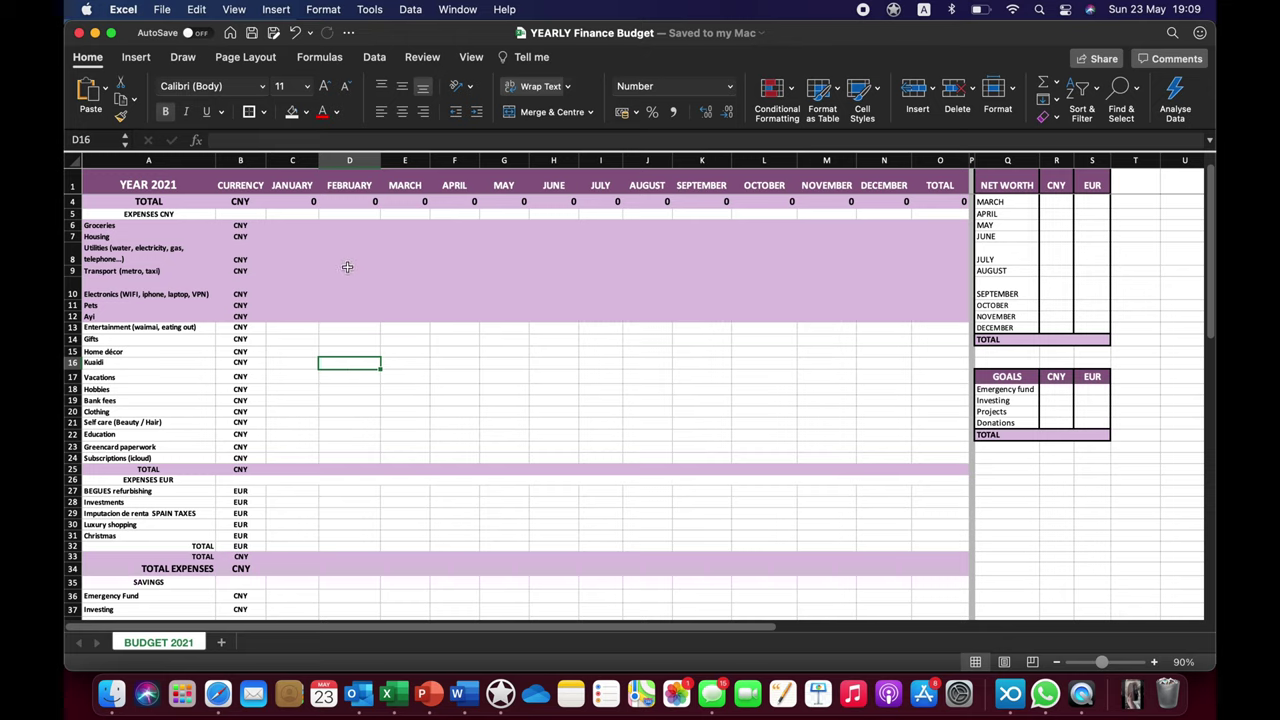
pyautogui.click(359, 377)
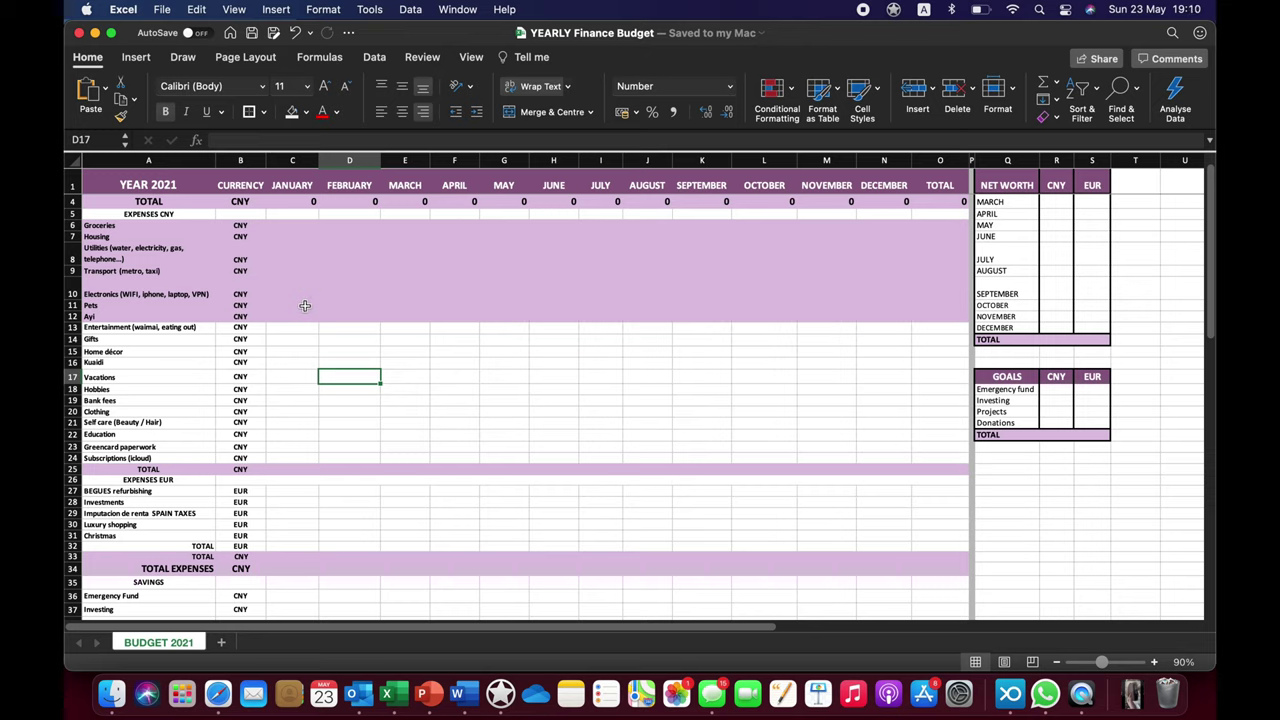
pyautogui.click(340, 316)
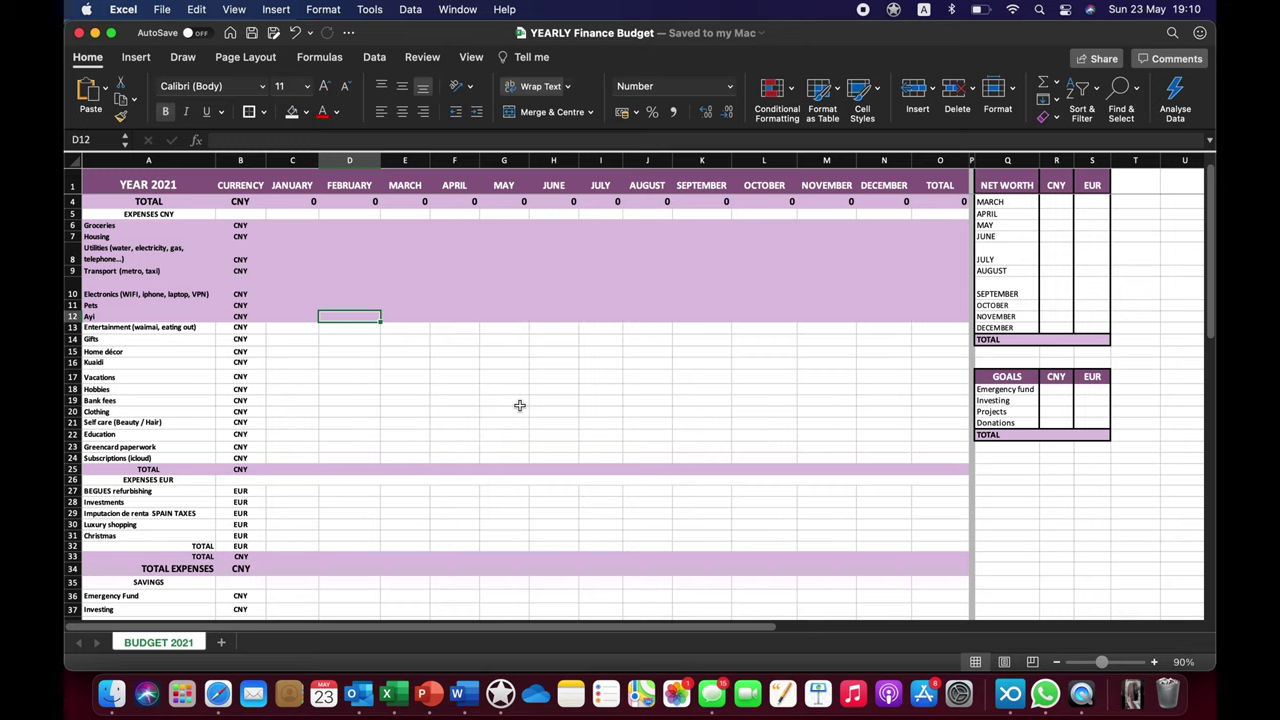
pyautogui.click(506, 456)
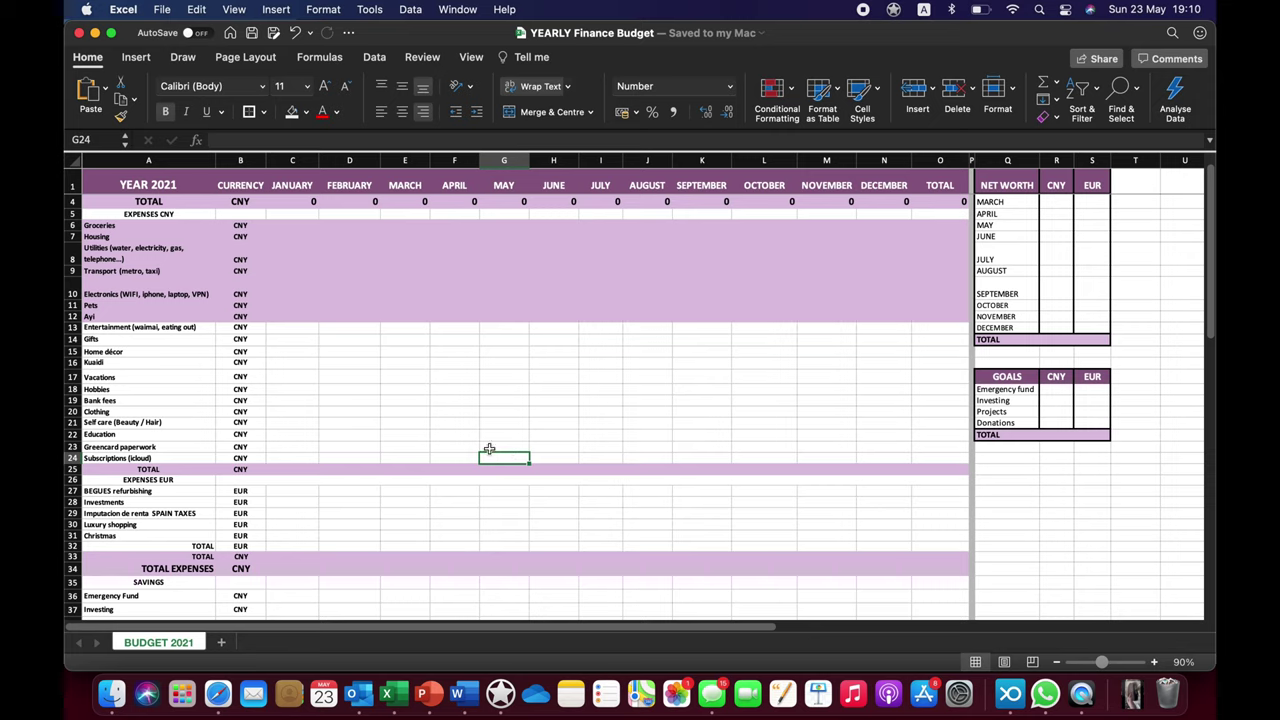
pyautogui.click(704, 455)
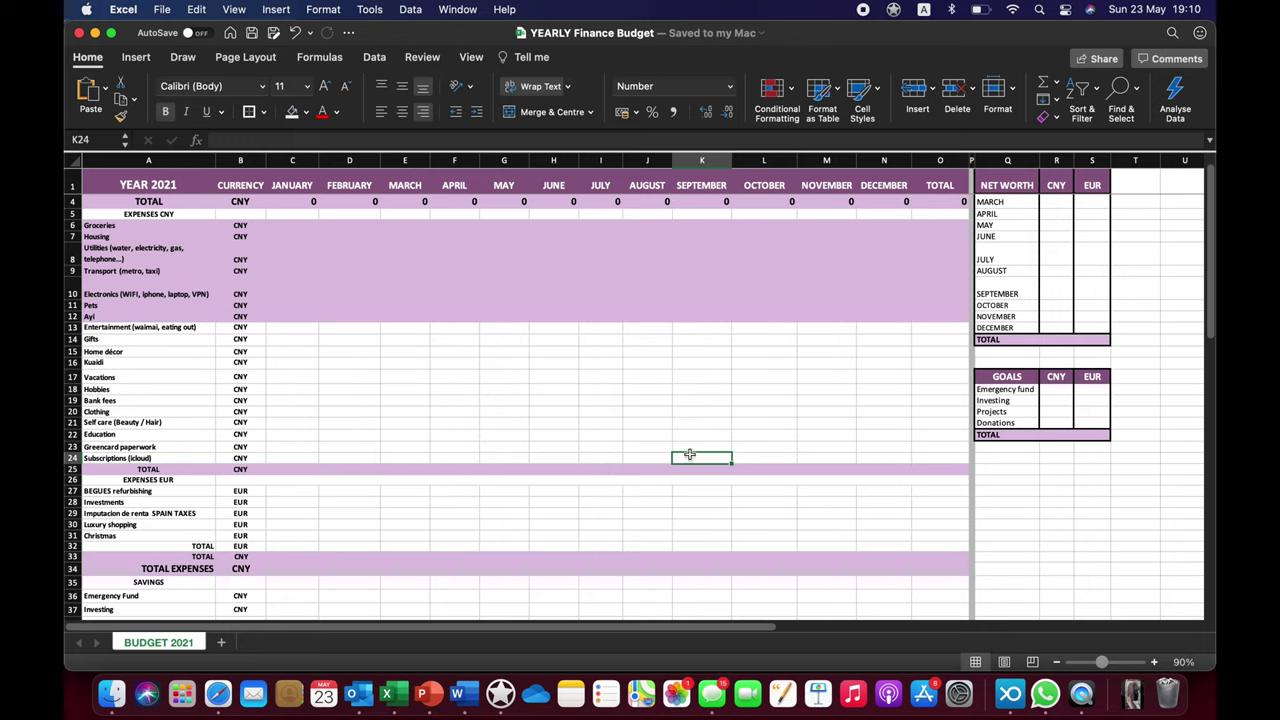
pyautogui.moveTo(1211, 270)
pyautogui.mouseDown()
pyautogui.moveTo(1214, 318)
pyautogui.moveTo(1210, 289)
pyautogui.mouseUp()
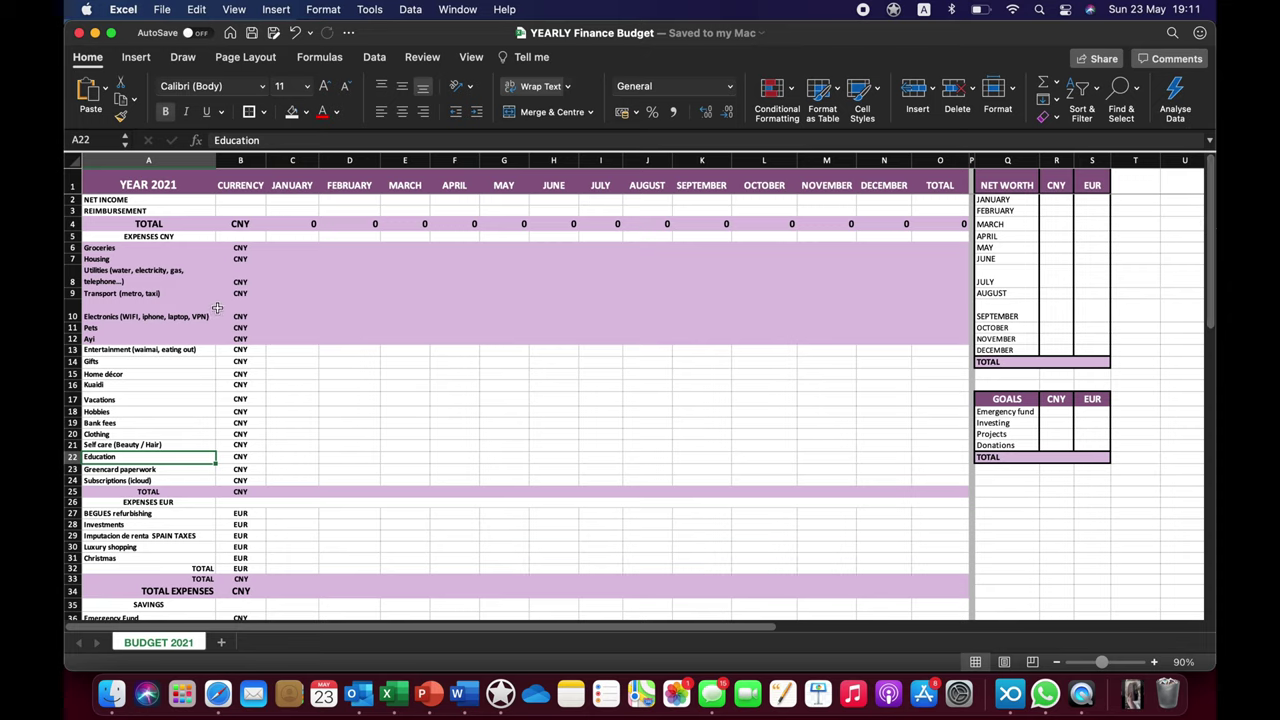
# - Examine the non-essential CNY expense rows around Vacations, Hobbies, Bank fees and Clothing, including their January cells
pyautogui.click(145, 431)
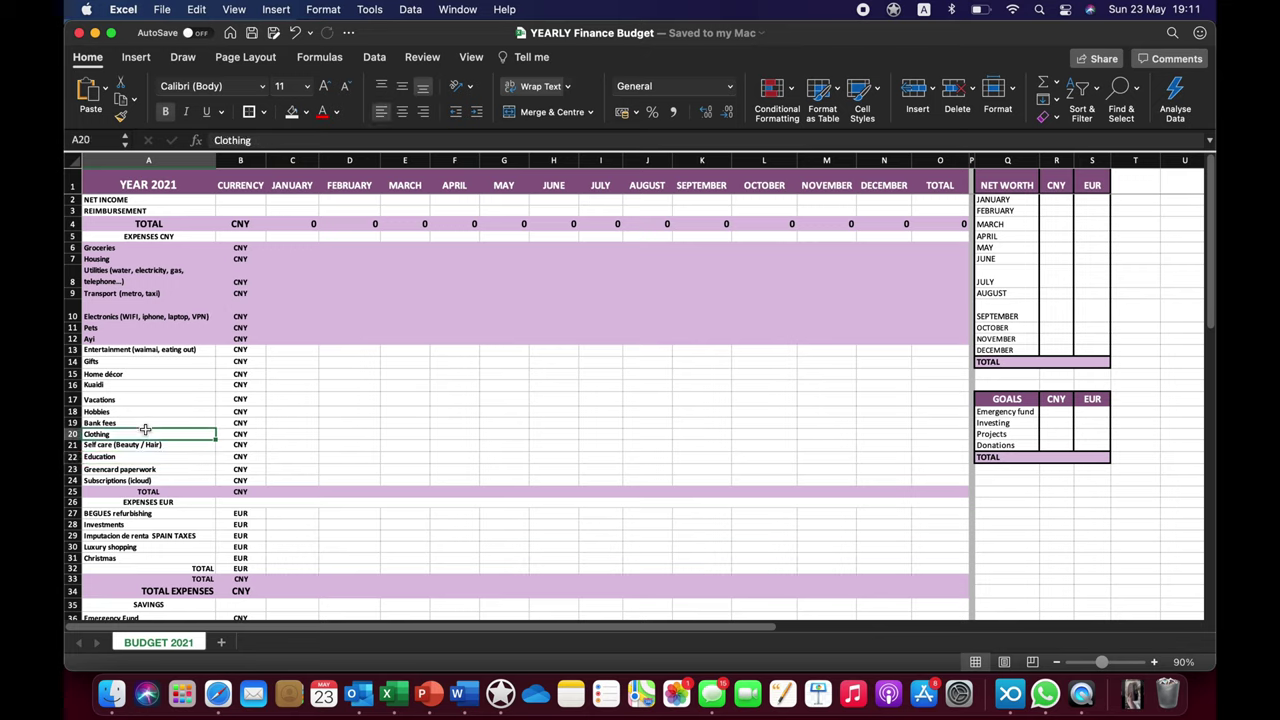
pyautogui.click(140, 411)
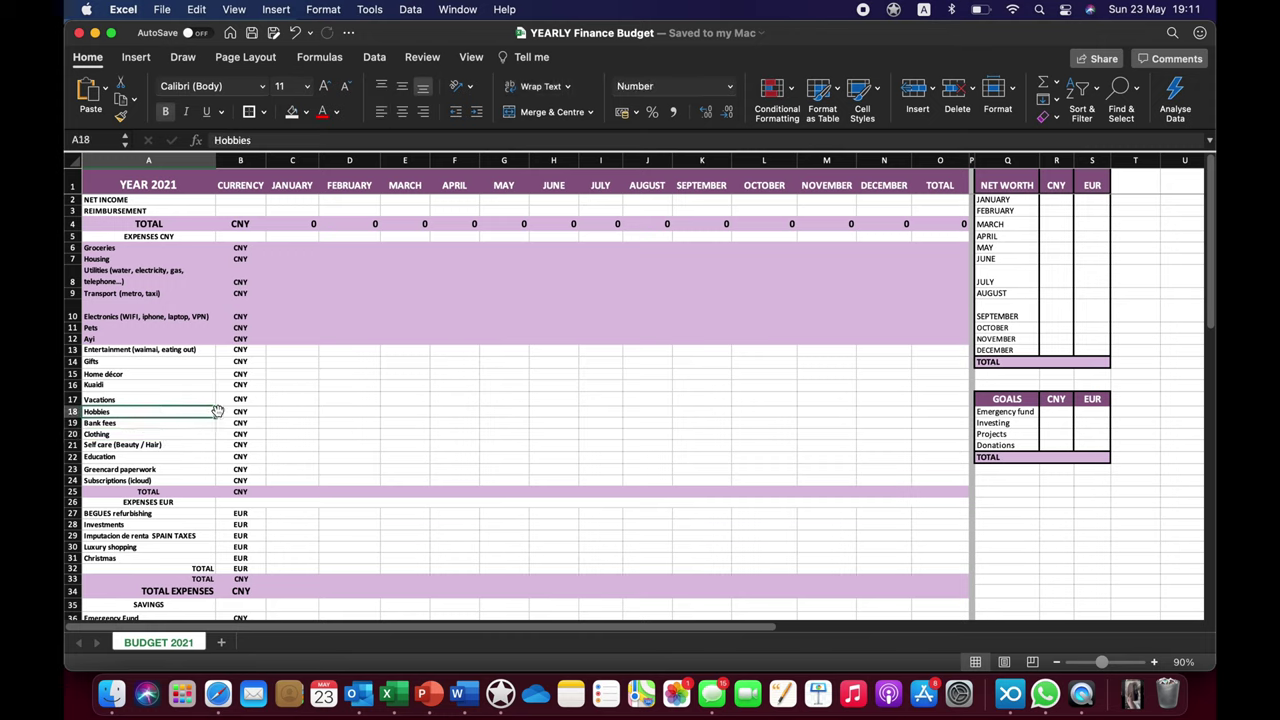
pyautogui.click(304, 422)
pyautogui.click(288, 397)
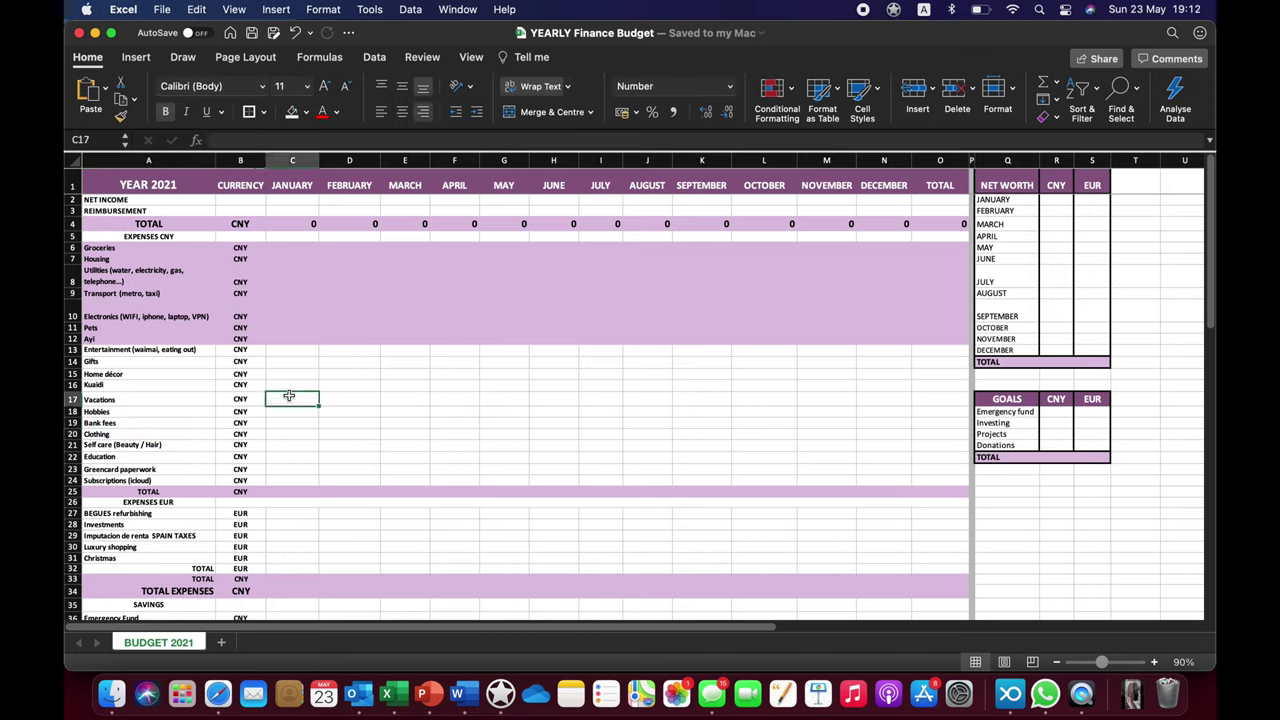
pyautogui.click(305, 422)
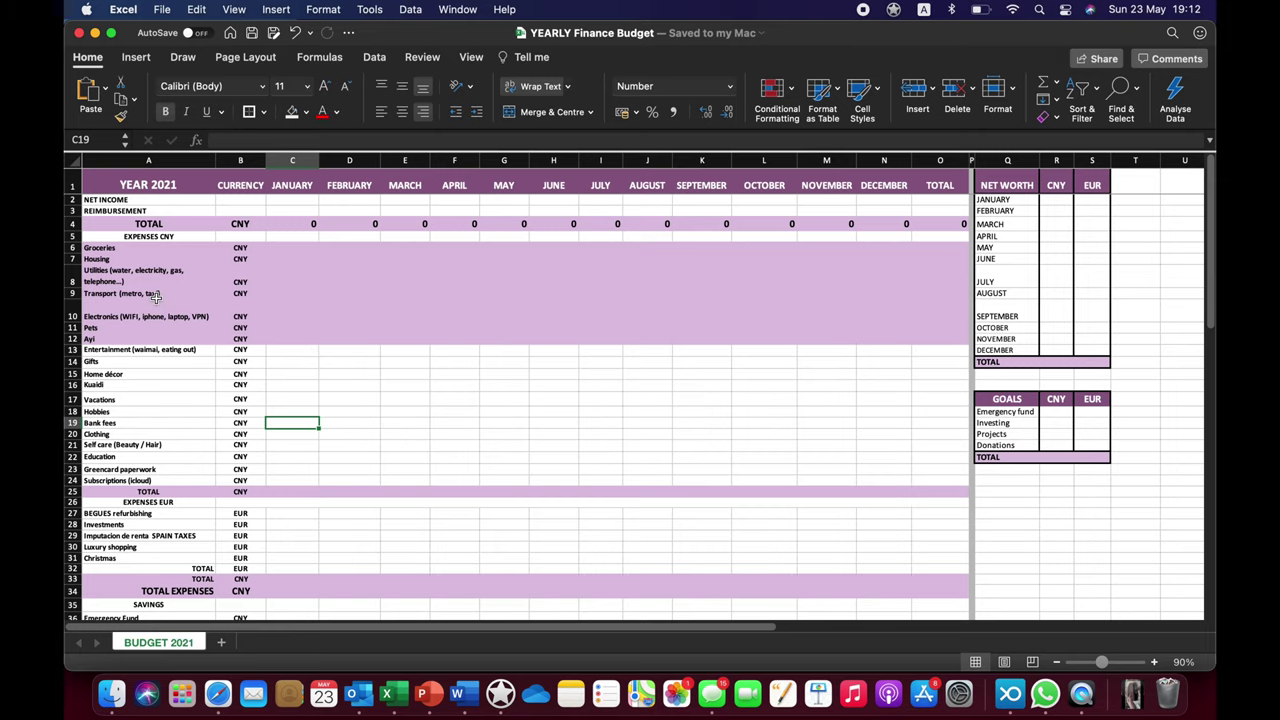
# - Go through the Goals table entry by entry: Emergency fund, Investing, Projects and Donations
pyautogui.scroll(-3, 357, 554)
pyautogui.click(1007, 341)
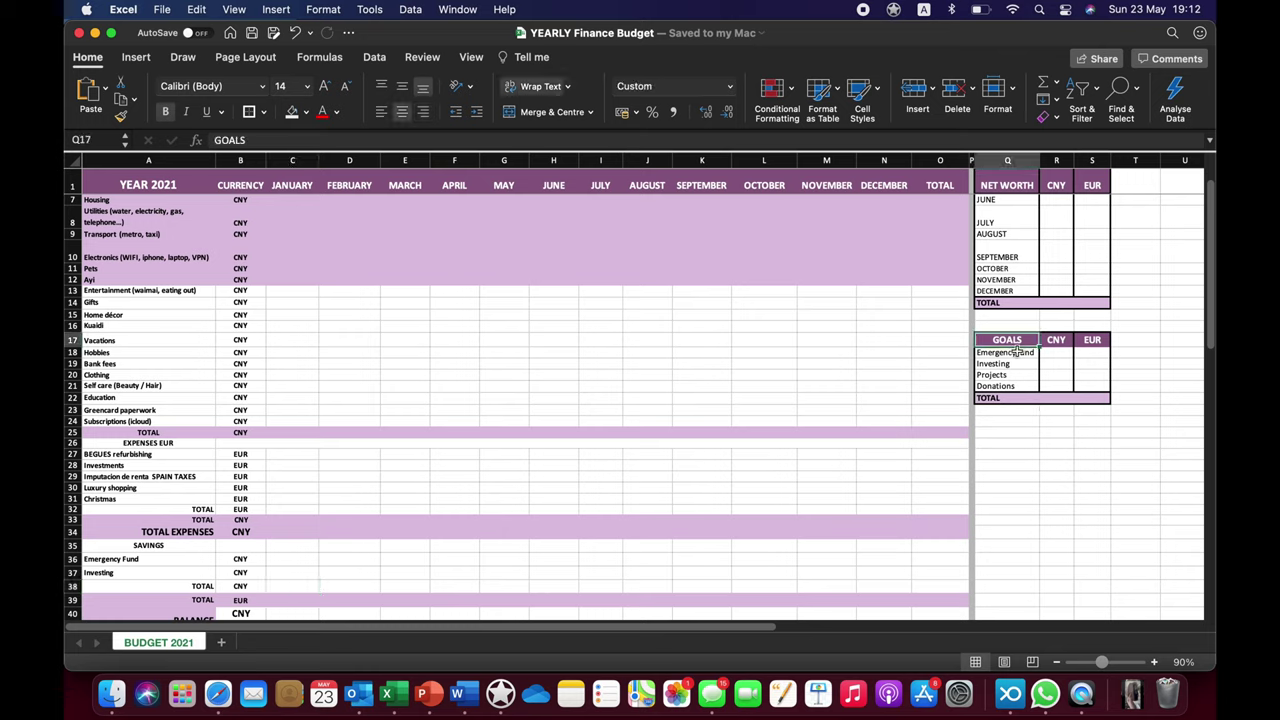
pyautogui.click(1016, 353)
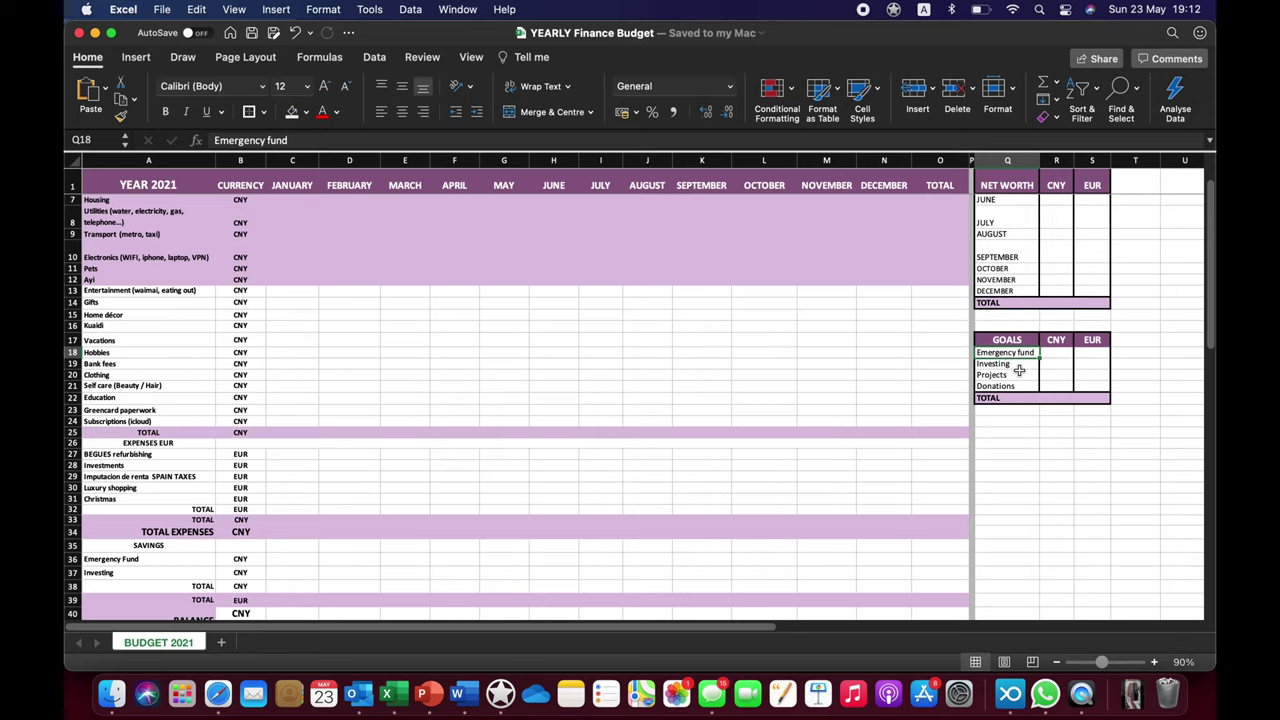
pyautogui.click(1011, 364)
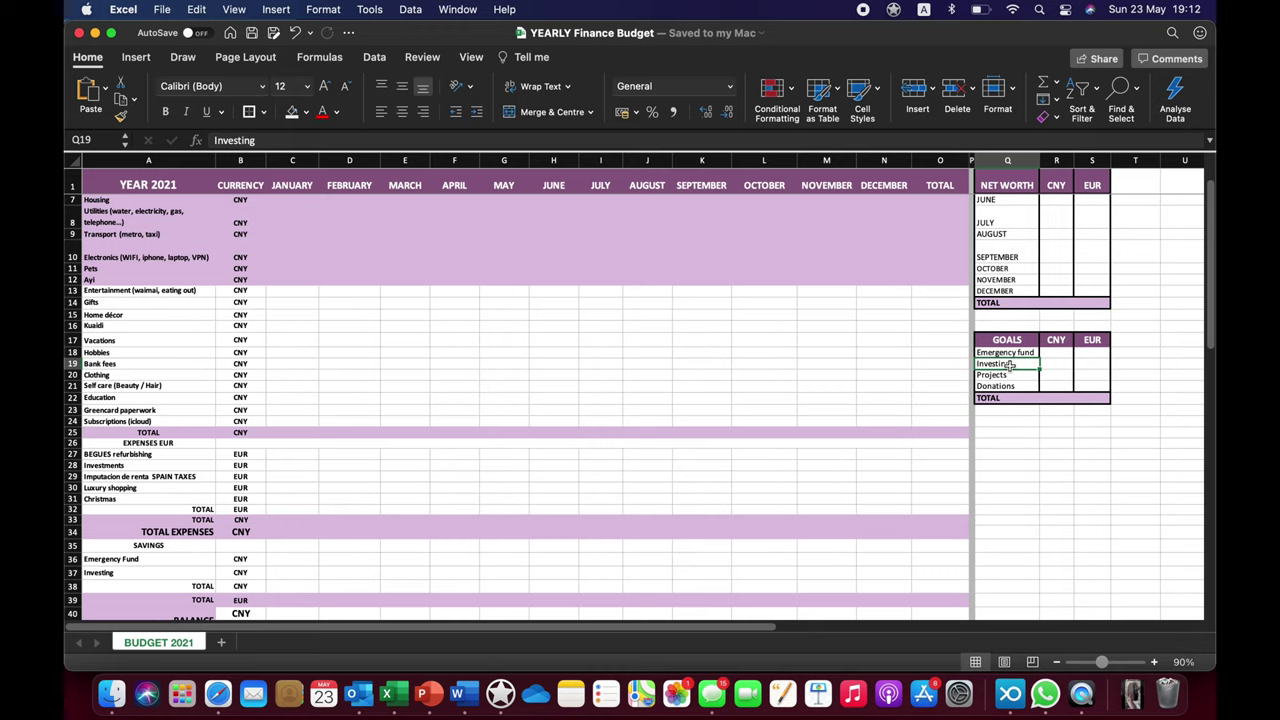
pyautogui.click(1005, 376)
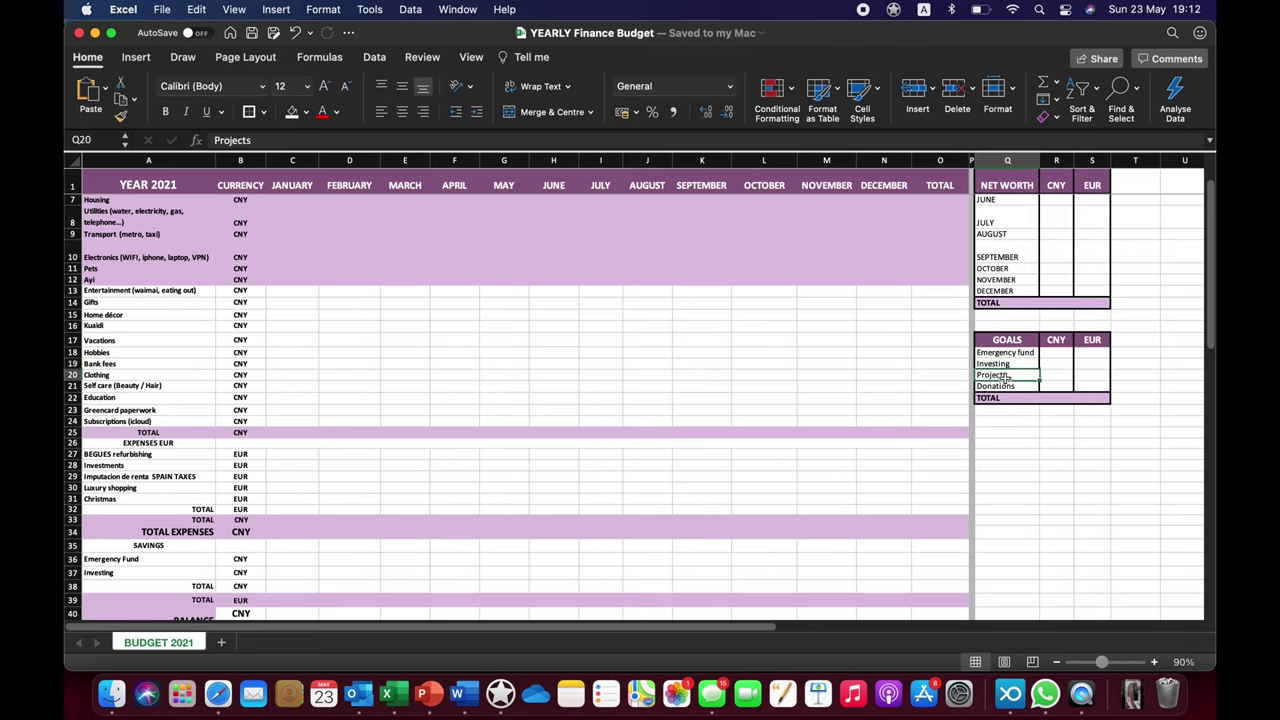
pyautogui.click(1018, 386)
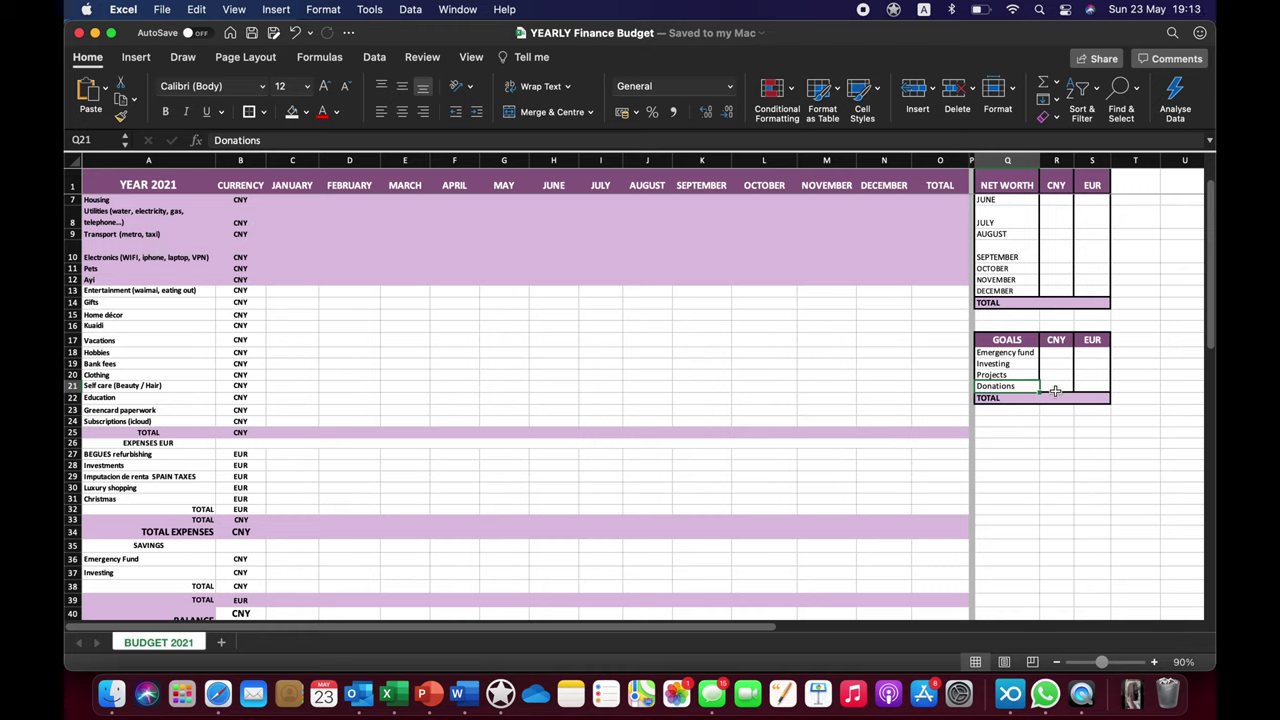
pyautogui.click(1030, 353)
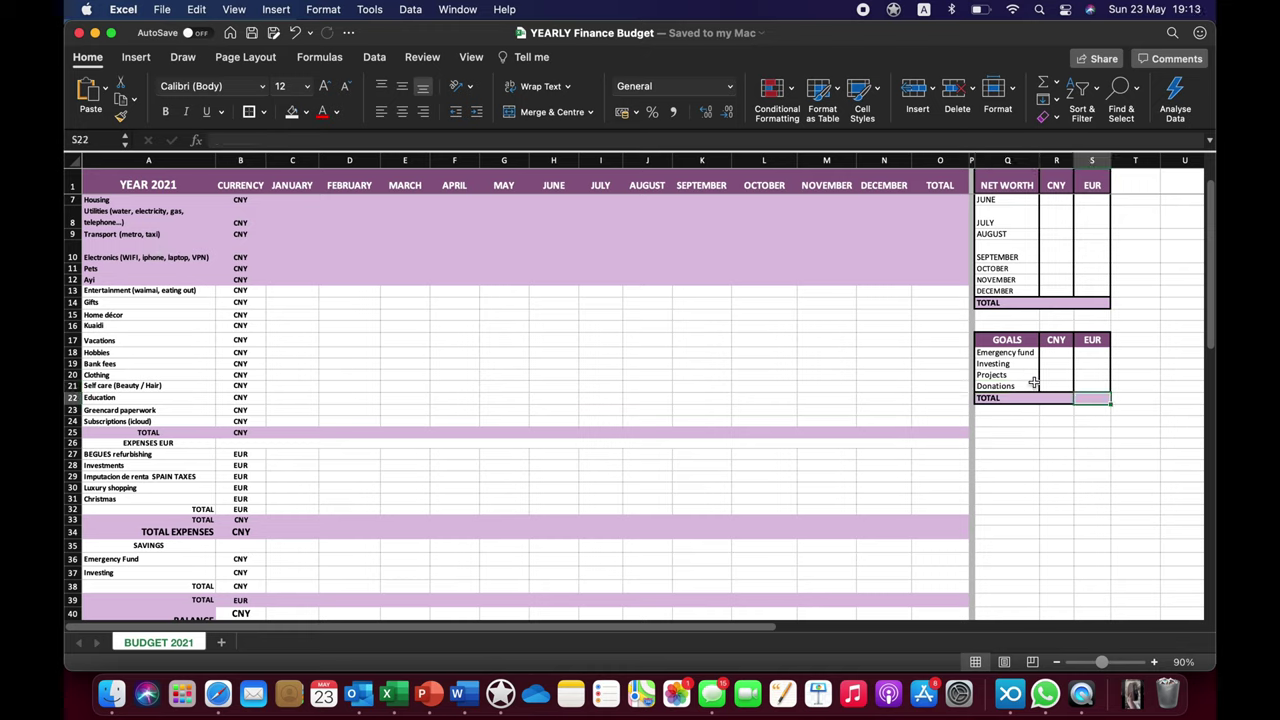
# - Highlight the non-essential CNY categories from Entertainment to Subscriptions and look over their monthly cells
pyautogui.moveTo(386, 350); pyautogui.dragTo(582, 390)
pyautogui.click(370, 356)
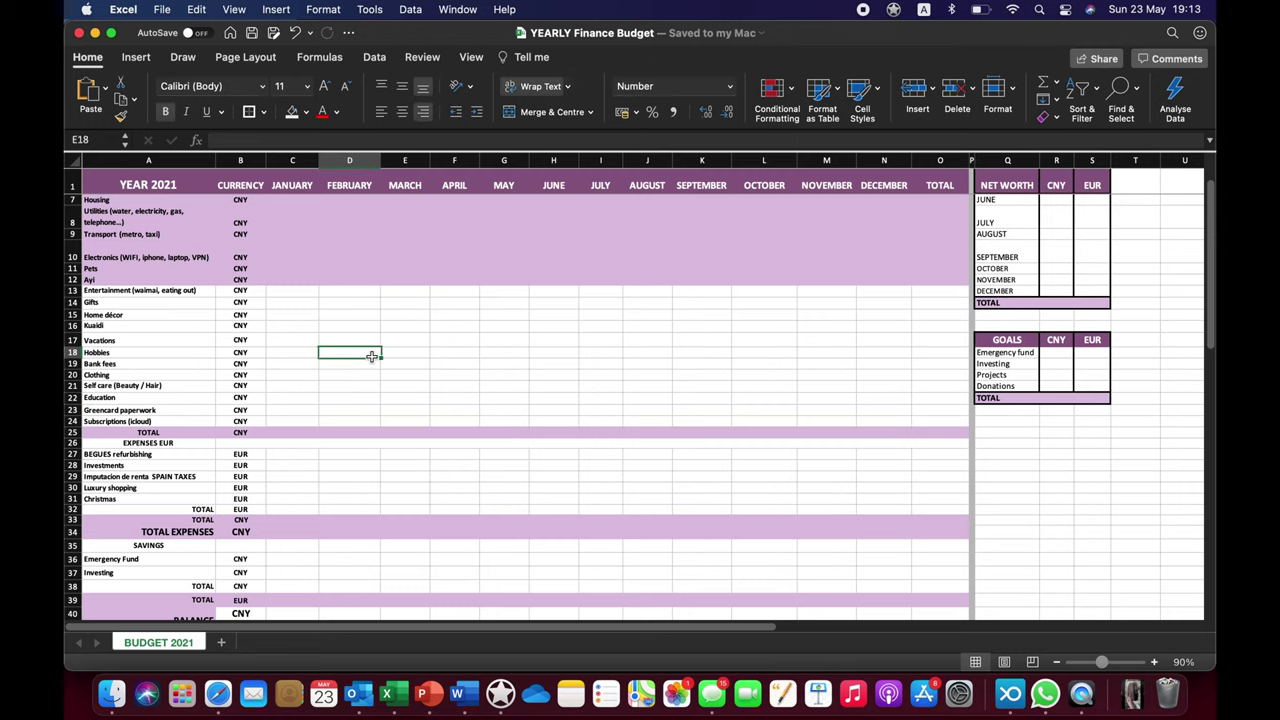
pyautogui.click(500, 375)
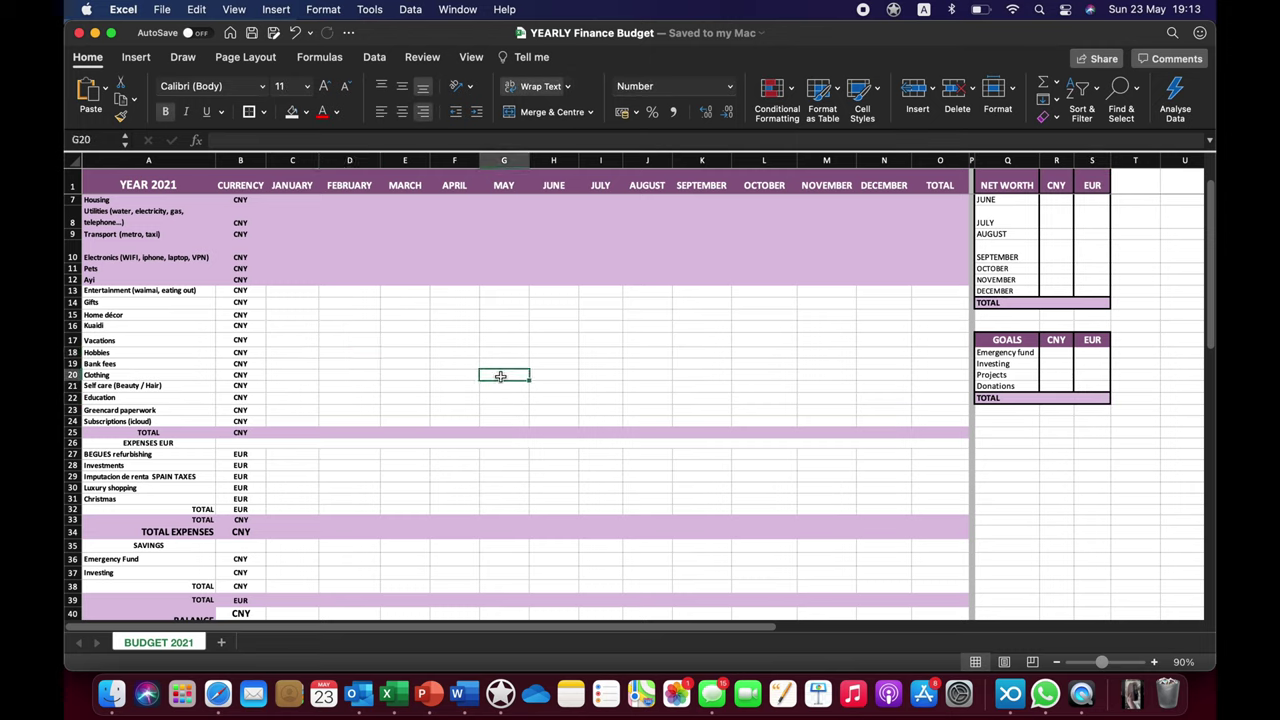
pyautogui.click(638, 367)
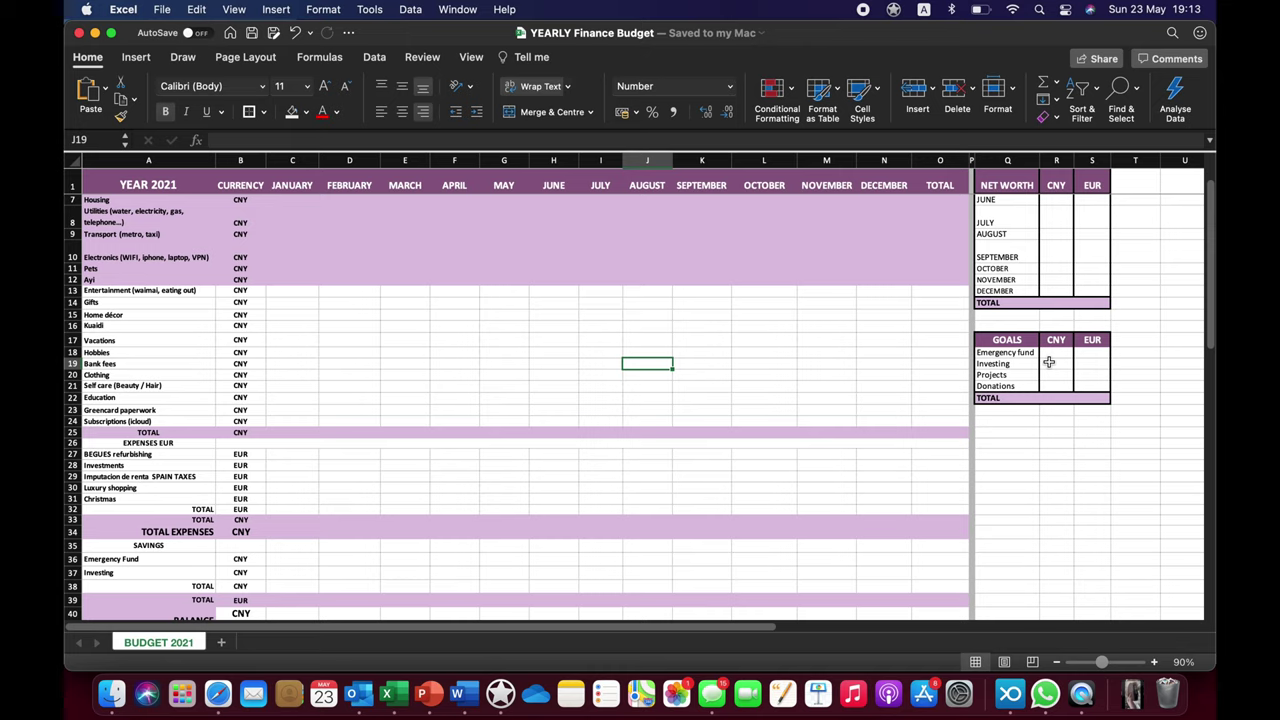
pyautogui.moveTo(178, 292); pyautogui.dragTo(182, 418)
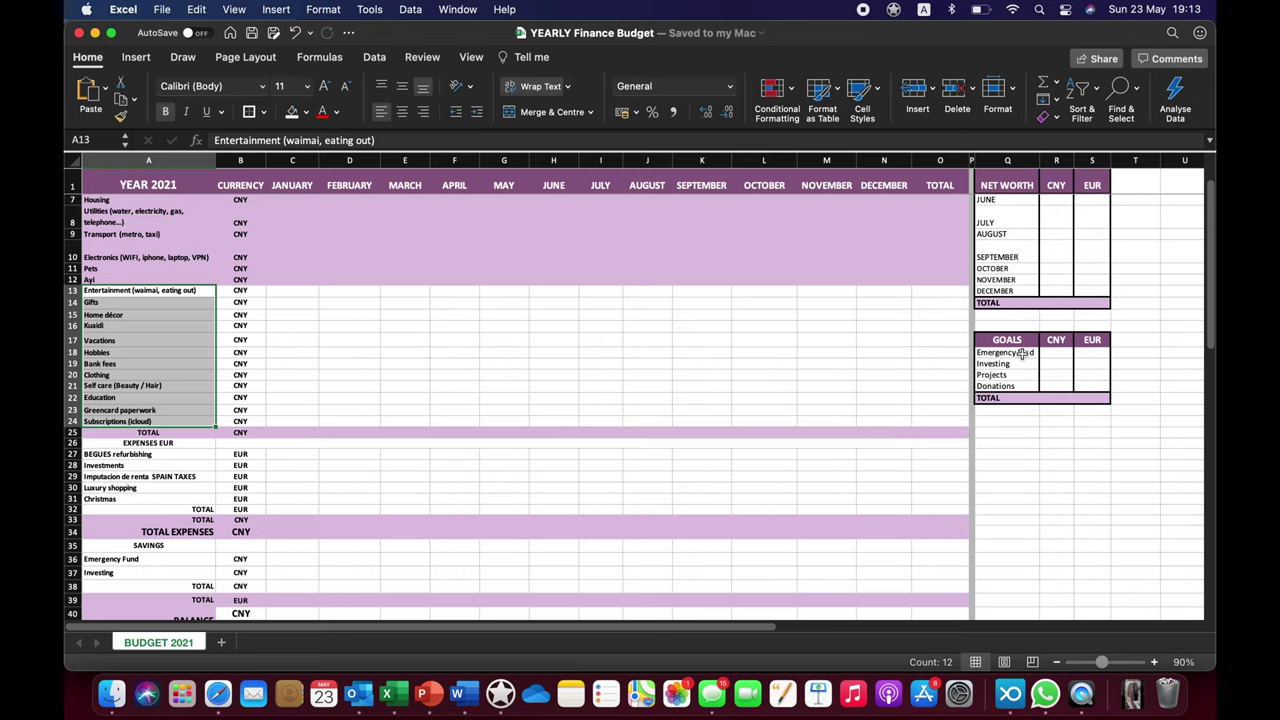
pyautogui.click(424, 385)
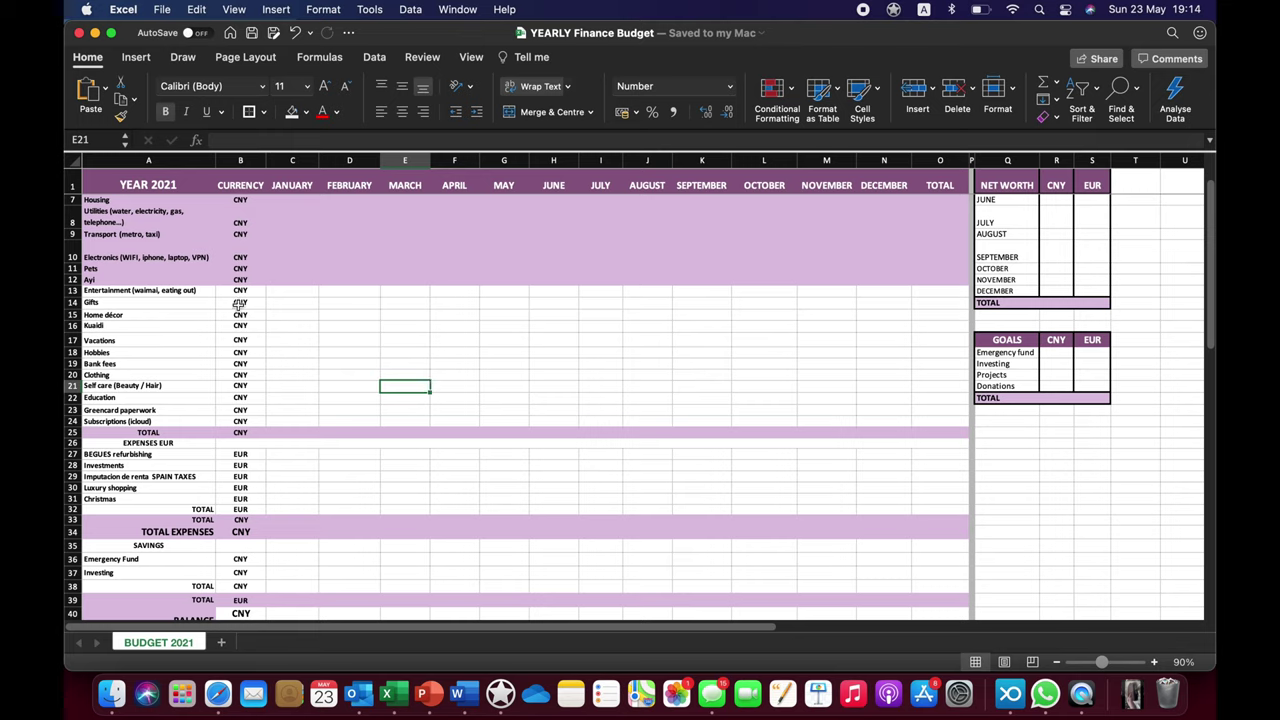
pyautogui.moveTo(195, 291); pyautogui.dragTo(195, 423)
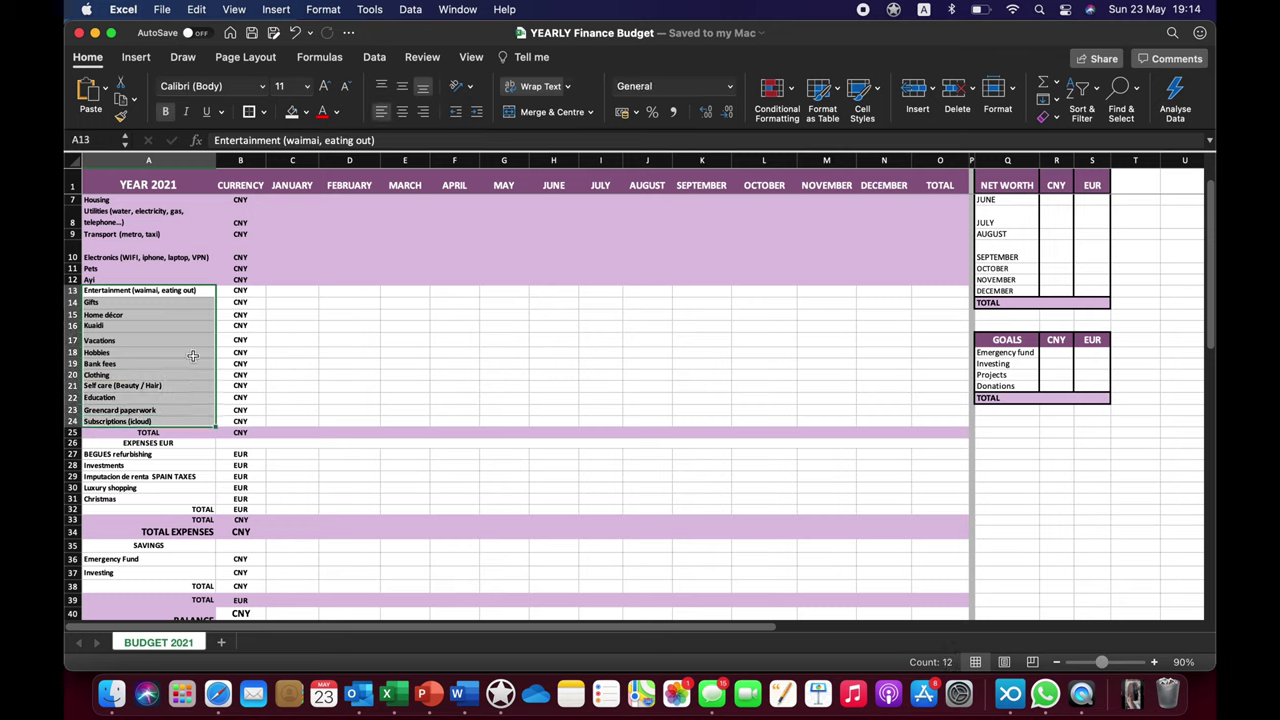
pyautogui.click(285, 318)
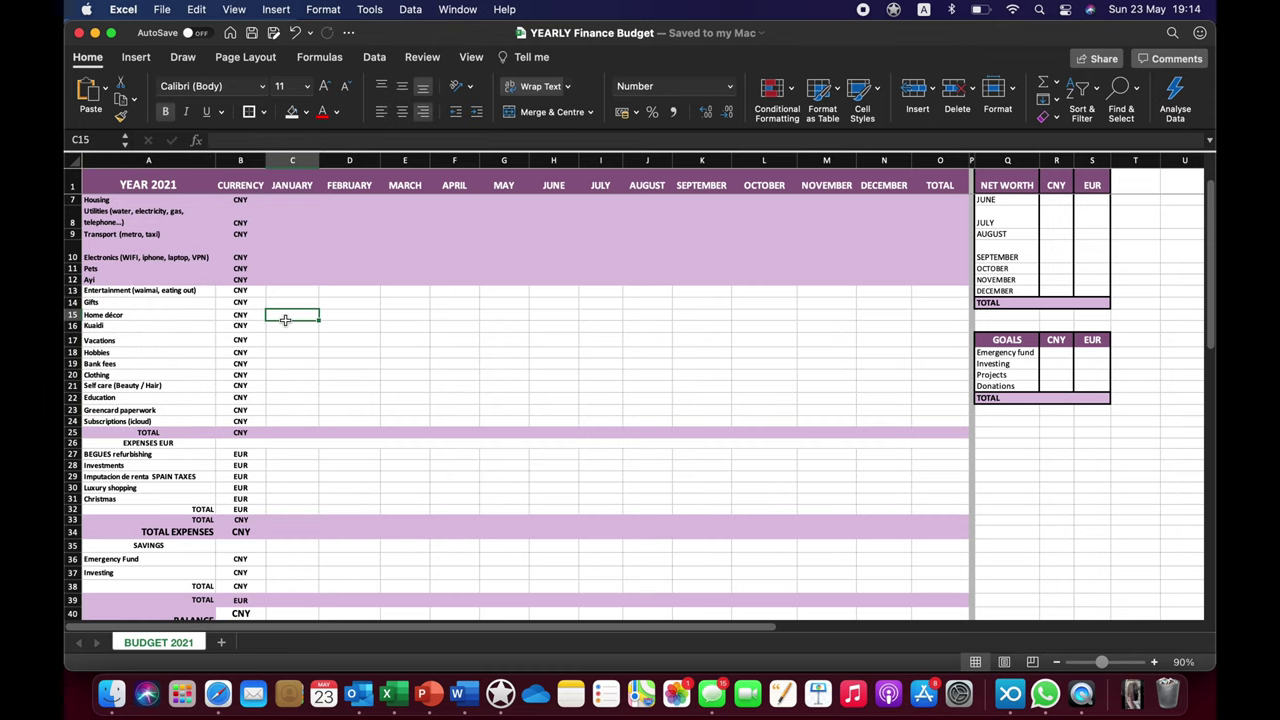
pyautogui.click(503, 302)
# - Look at the Net Worth table from its heading through the January and February rows
pyautogui.click(997, 224)
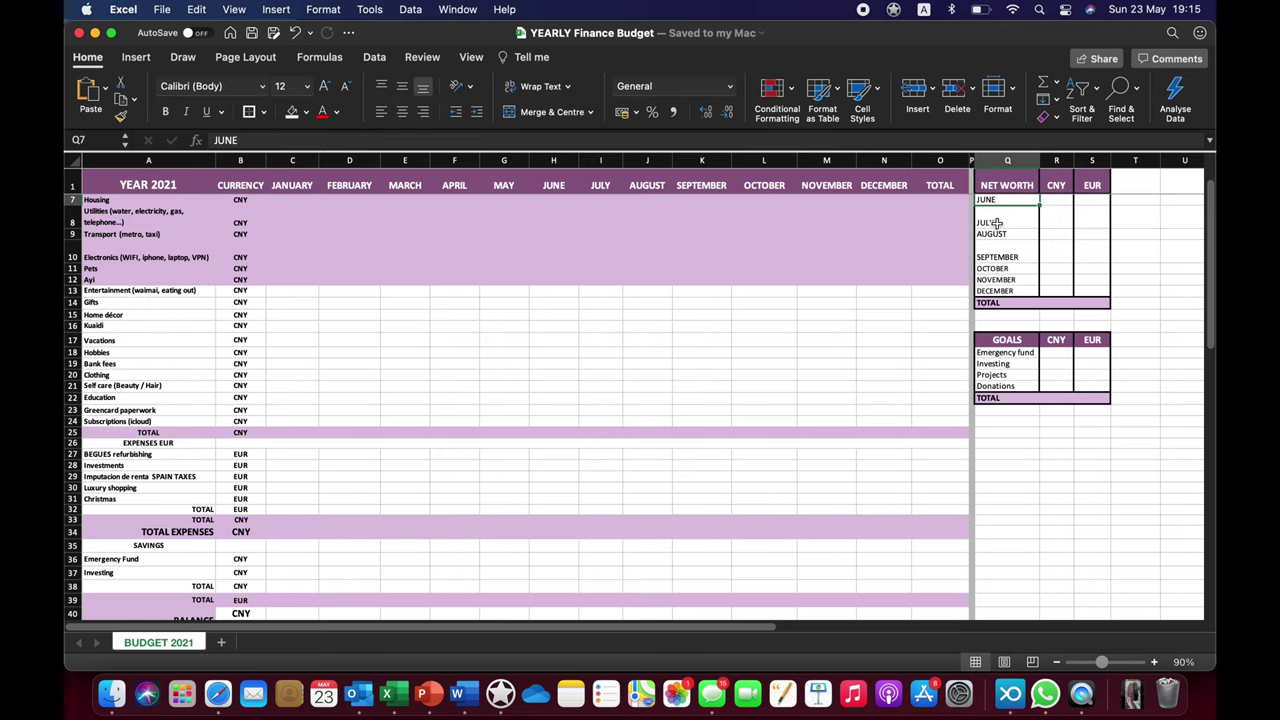
pyautogui.press('Up')
pyautogui.press('Up')
pyautogui.press('Up')
pyautogui.press('Up')
pyautogui.press('Up')
pyautogui.press('Up')
pyautogui.press('Up')
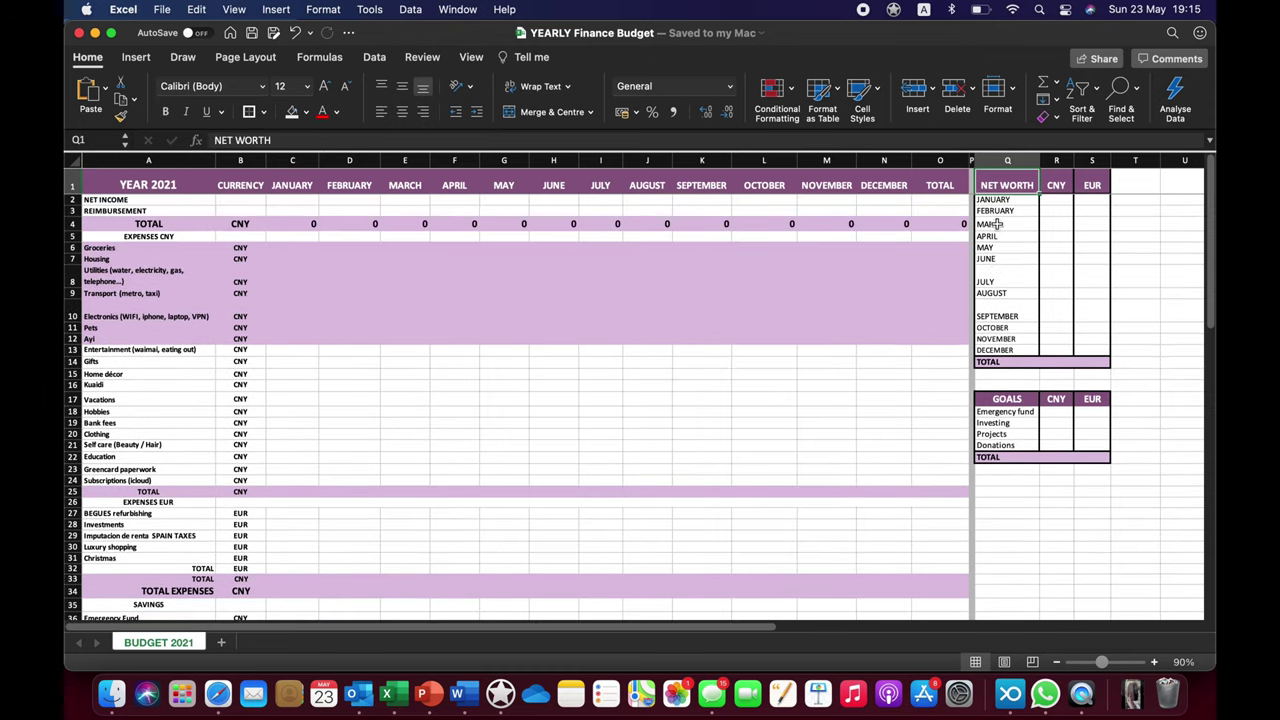
pyautogui.press('Down')
pyautogui.press('Down')
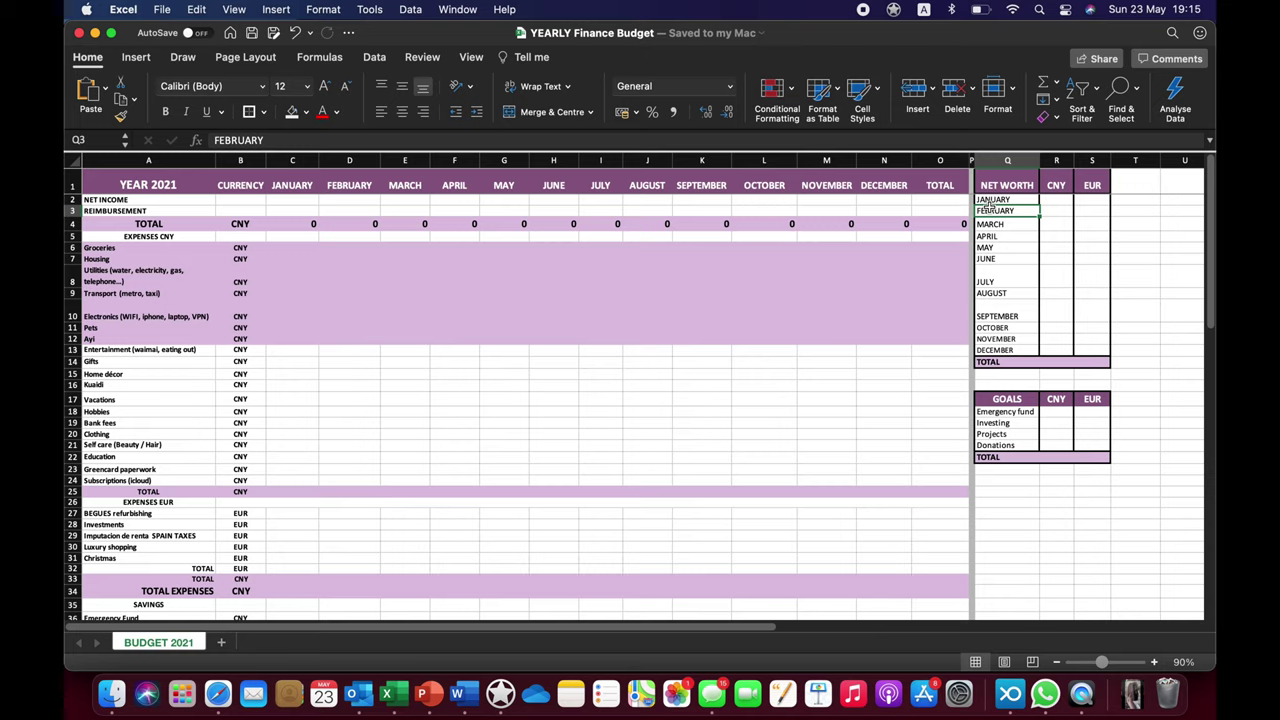
# - Examine January's CNY cell in the Net Worth table and compare the January and December rows
pyautogui.click(1057, 203)
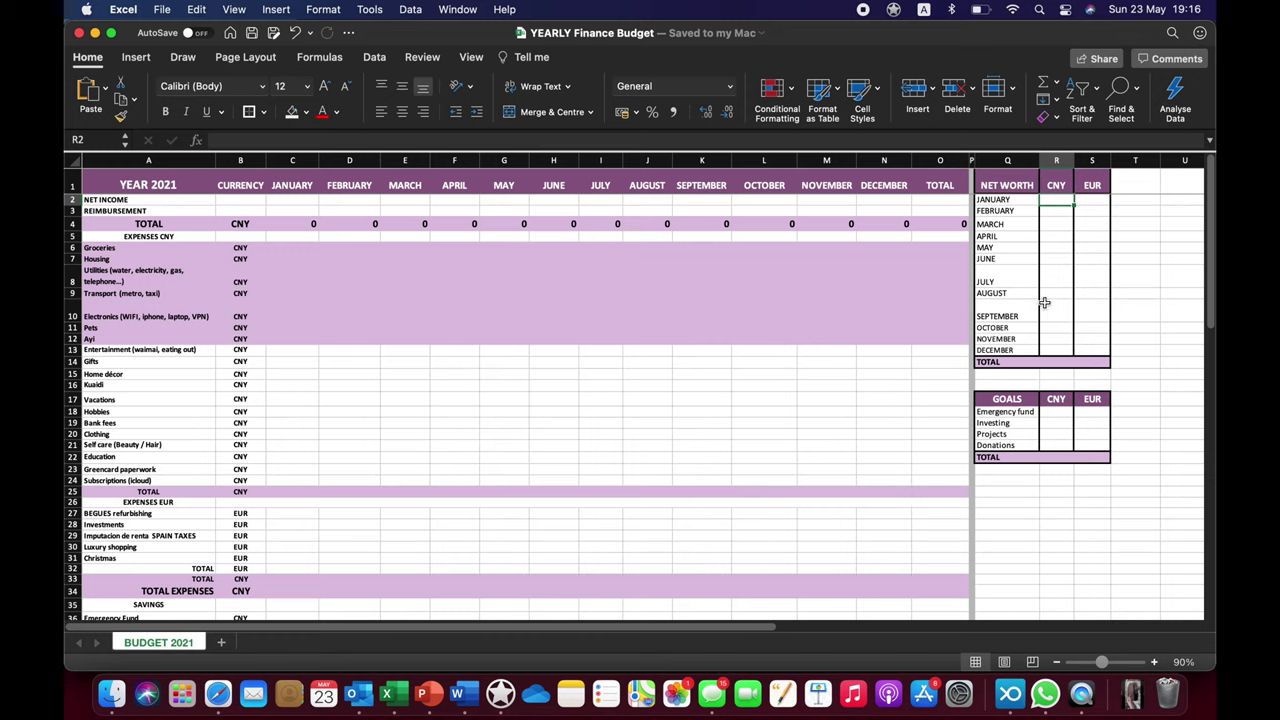
pyautogui.click(1010, 202)
pyautogui.click(1019, 352)
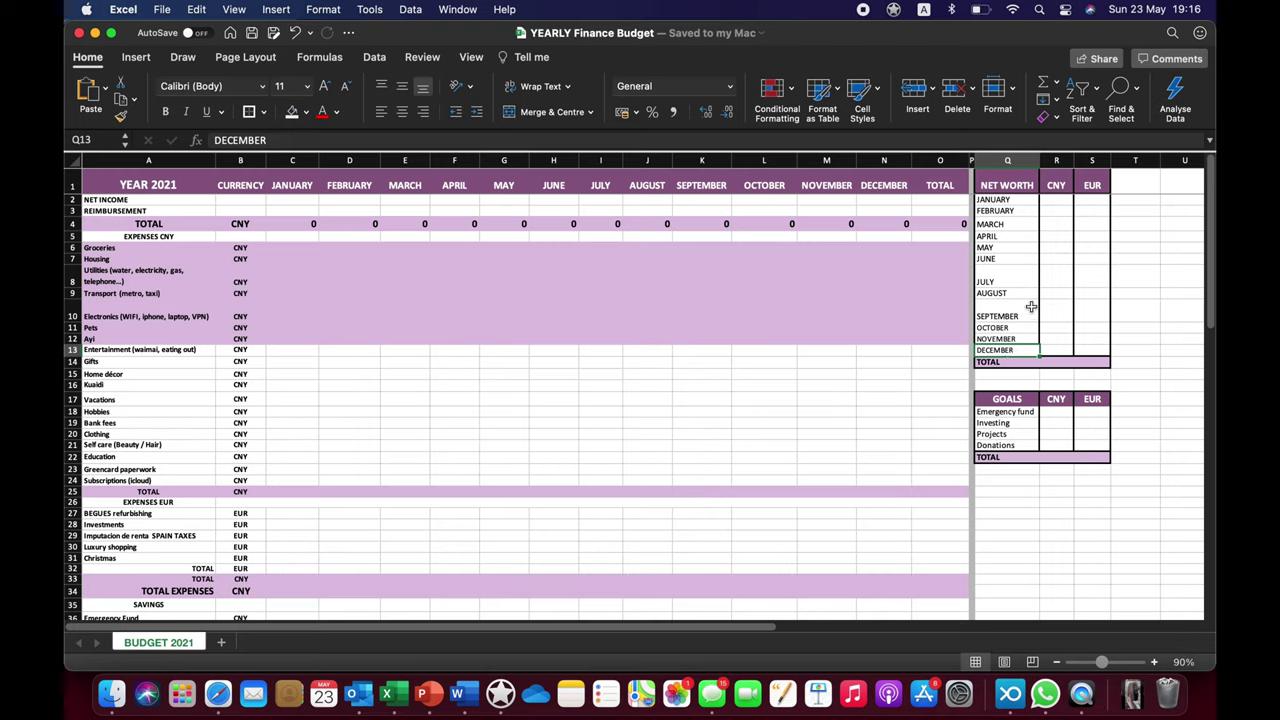
pyautogui.click(1025, 201)
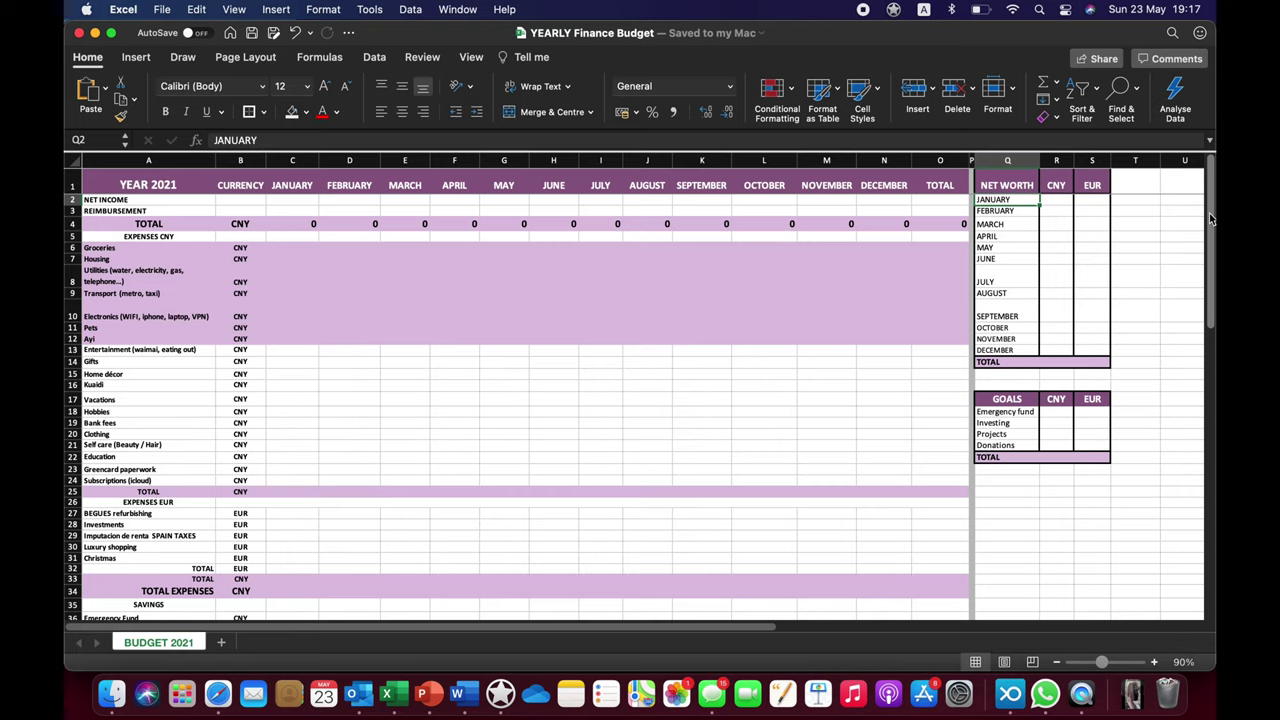
# - Examine the Handbags Sold table below the balance rows, including its item rows, amount cells and total cell
pyautogui.moveTo(1209, 216); pyautogui.dragTo(1208, 236)
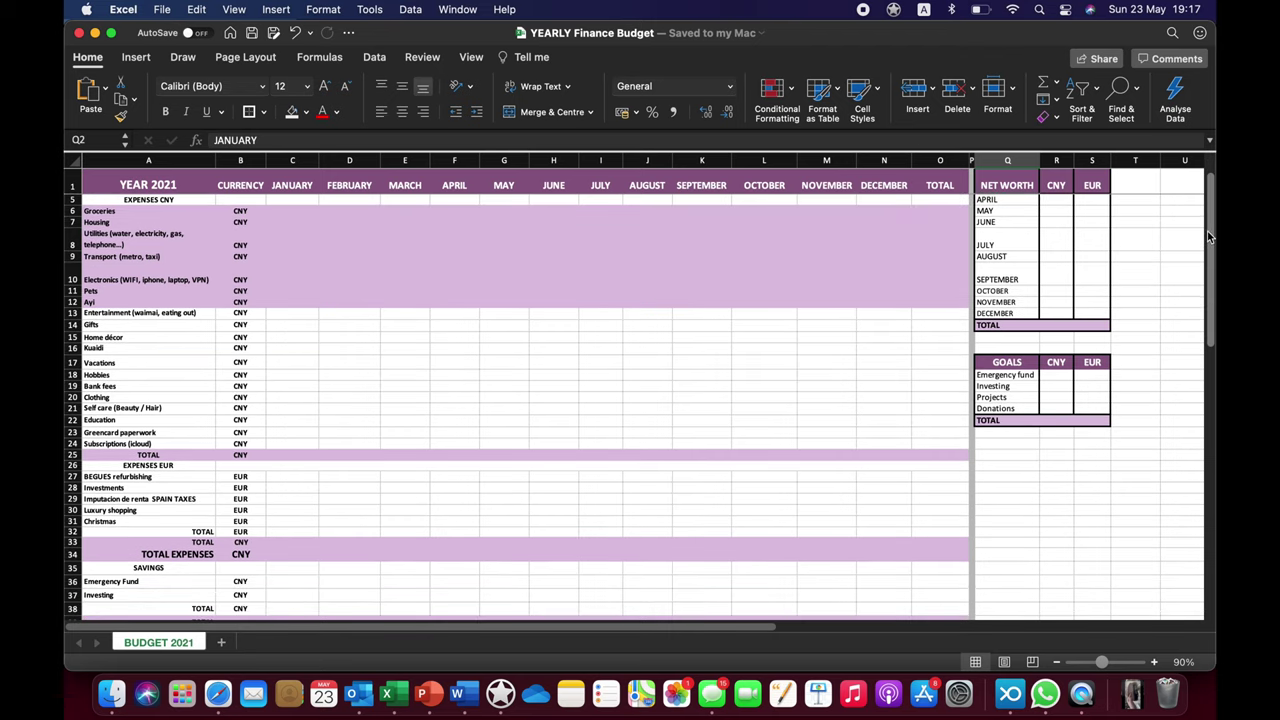
pyautogui.moveTo(1208, 236); pyautogui.dragTo(1208, 216)
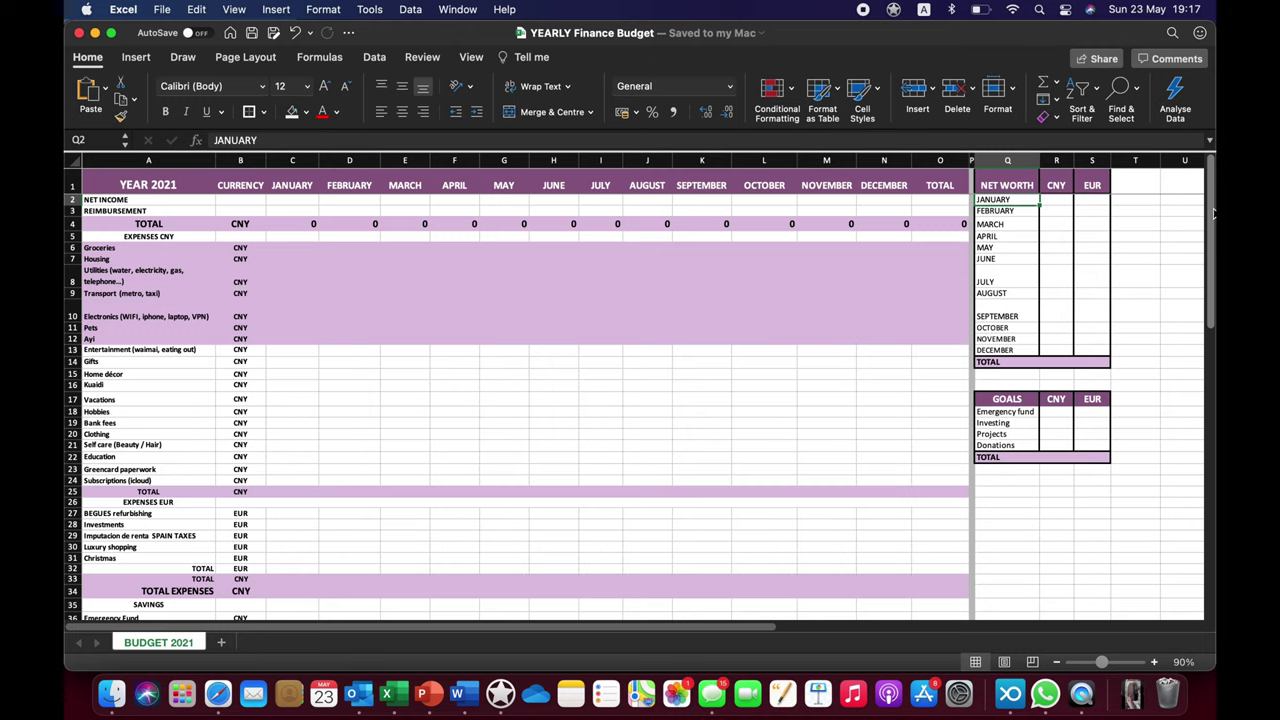
pyautogui.scroll(-2, 1213, 212)
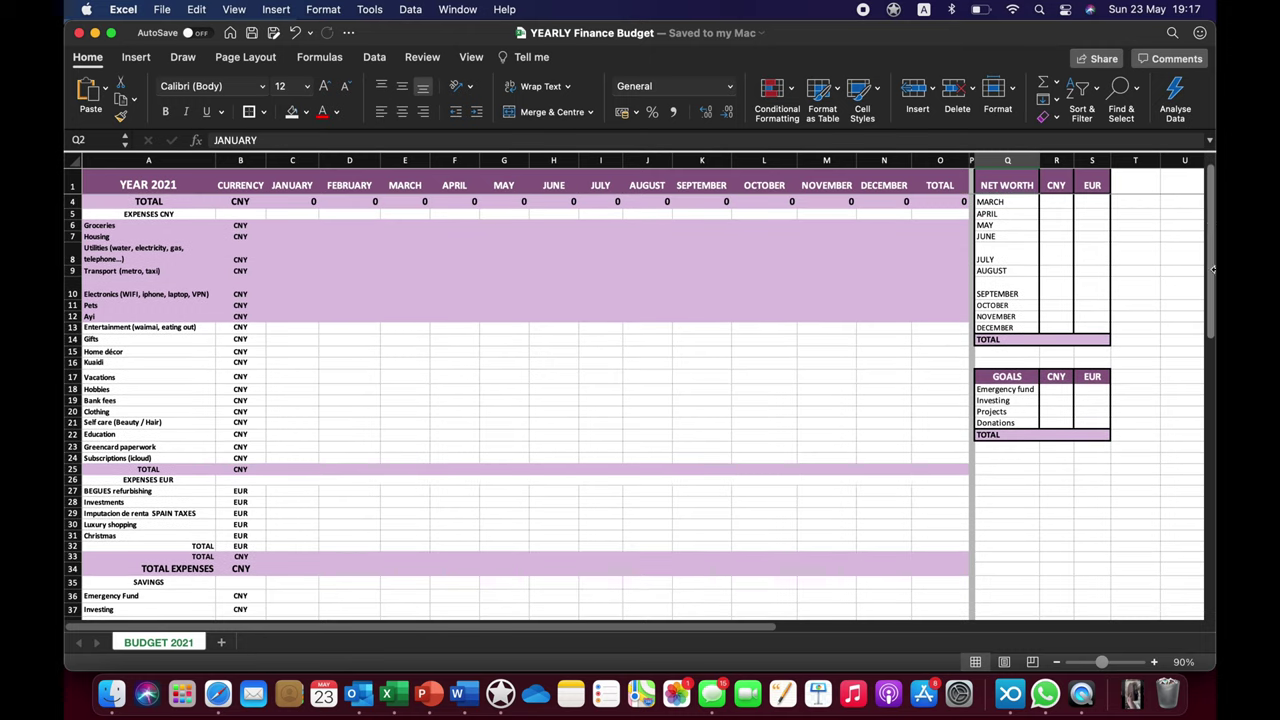
pyautogui.moveTo(1208, 228); pyautogui.dragTo(1211, 421)
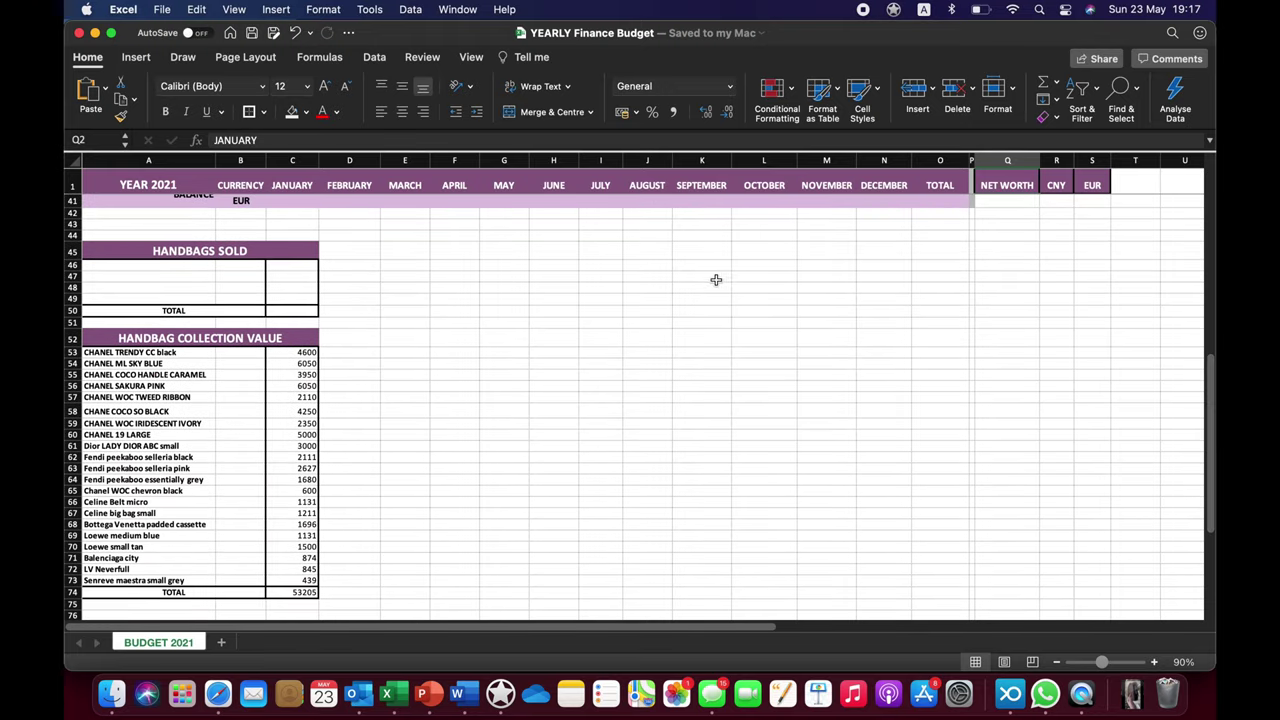
pyautogui.click(130, 265)
pyautogui.click(140, 286)
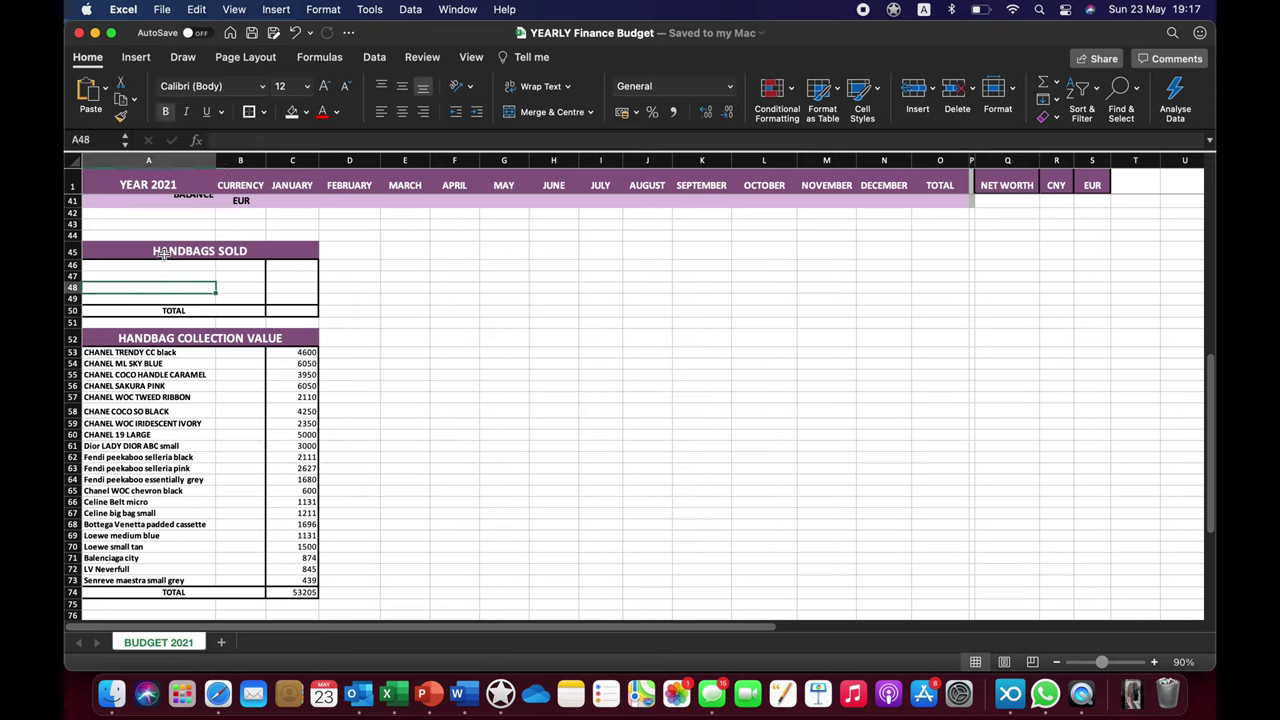
pyautogui.click(164, 254)
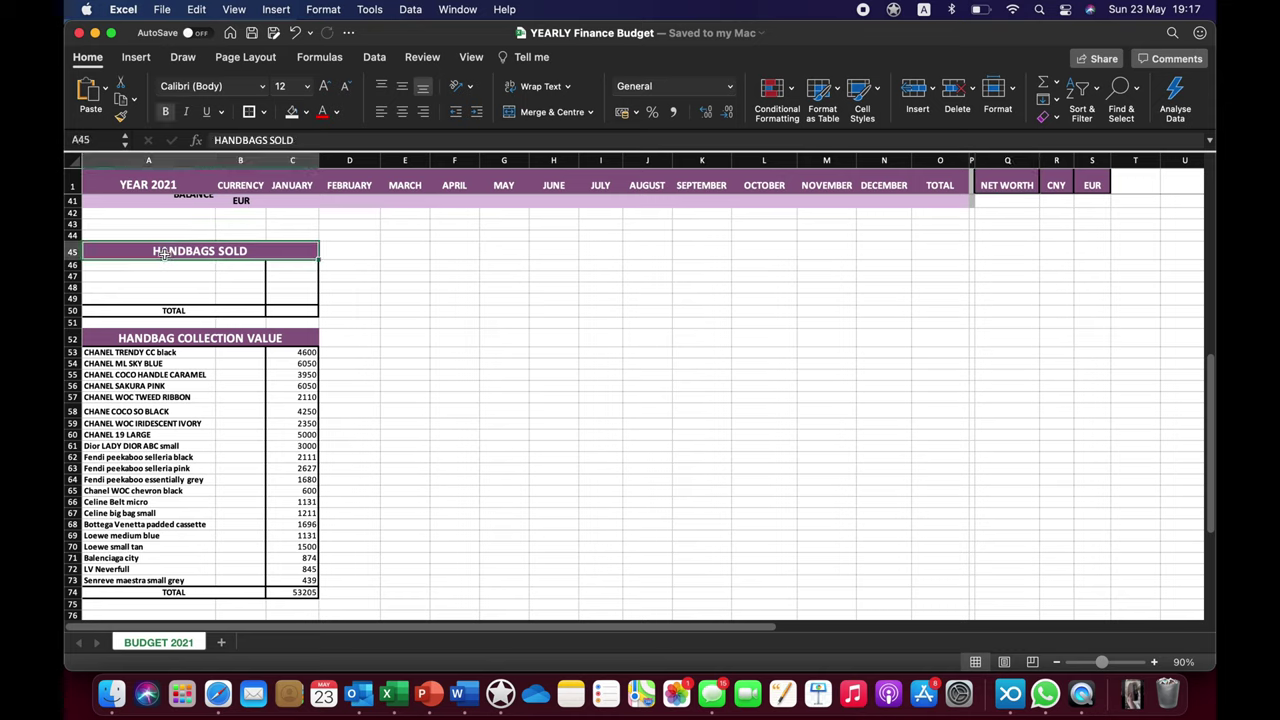
pyautogui.click(277, 314)
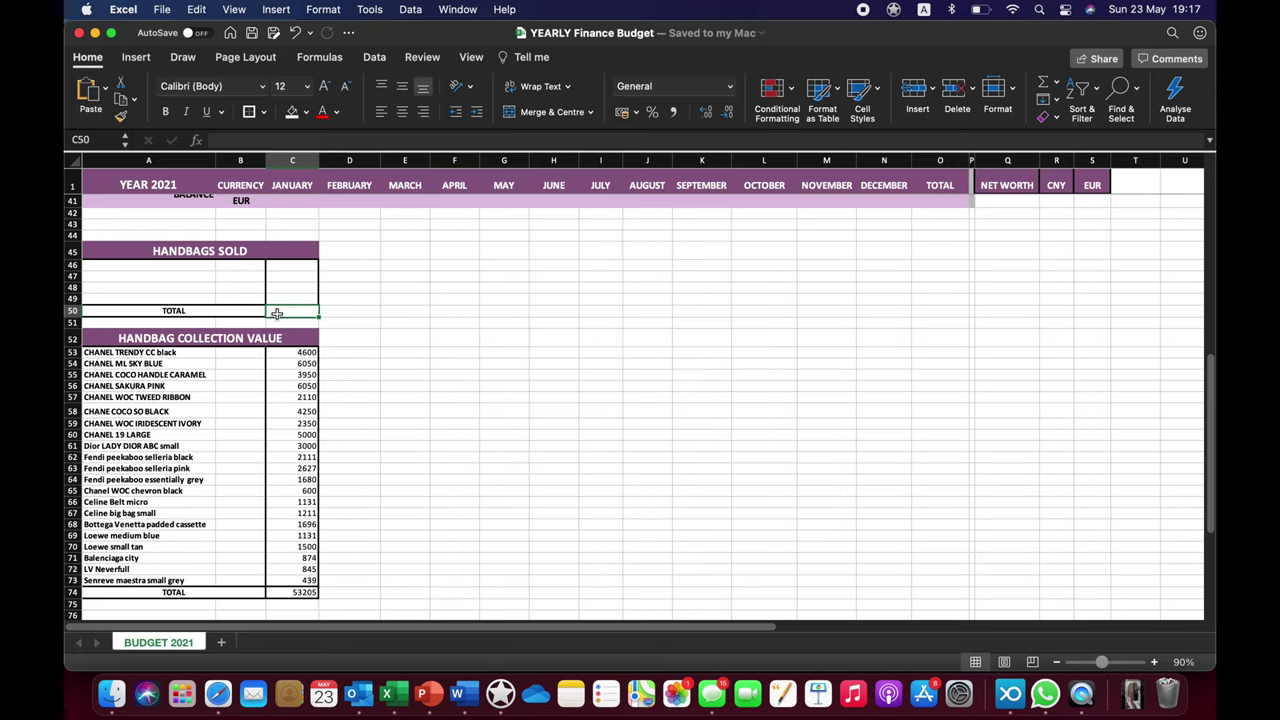
pyautogui.click(291, 280)
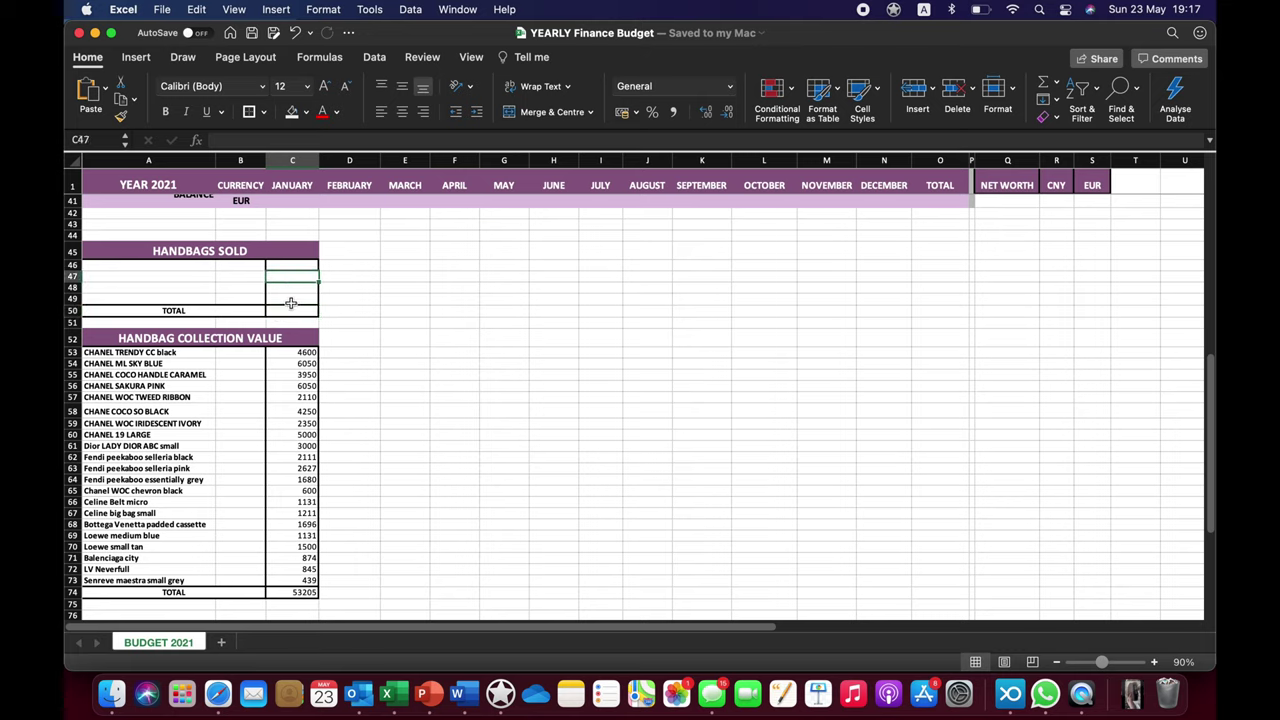
pyautogui.click(290, 303)
pyautogui.click(291, 316)
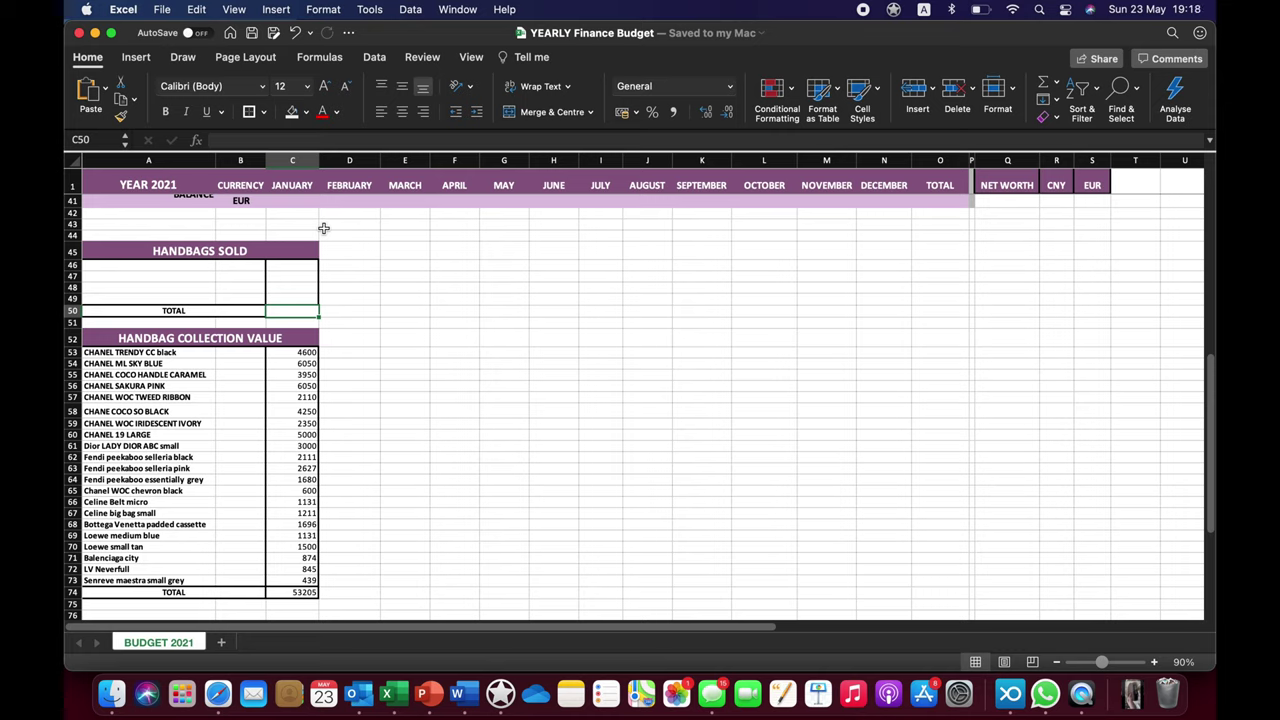
pyautogui.click(285, 287)
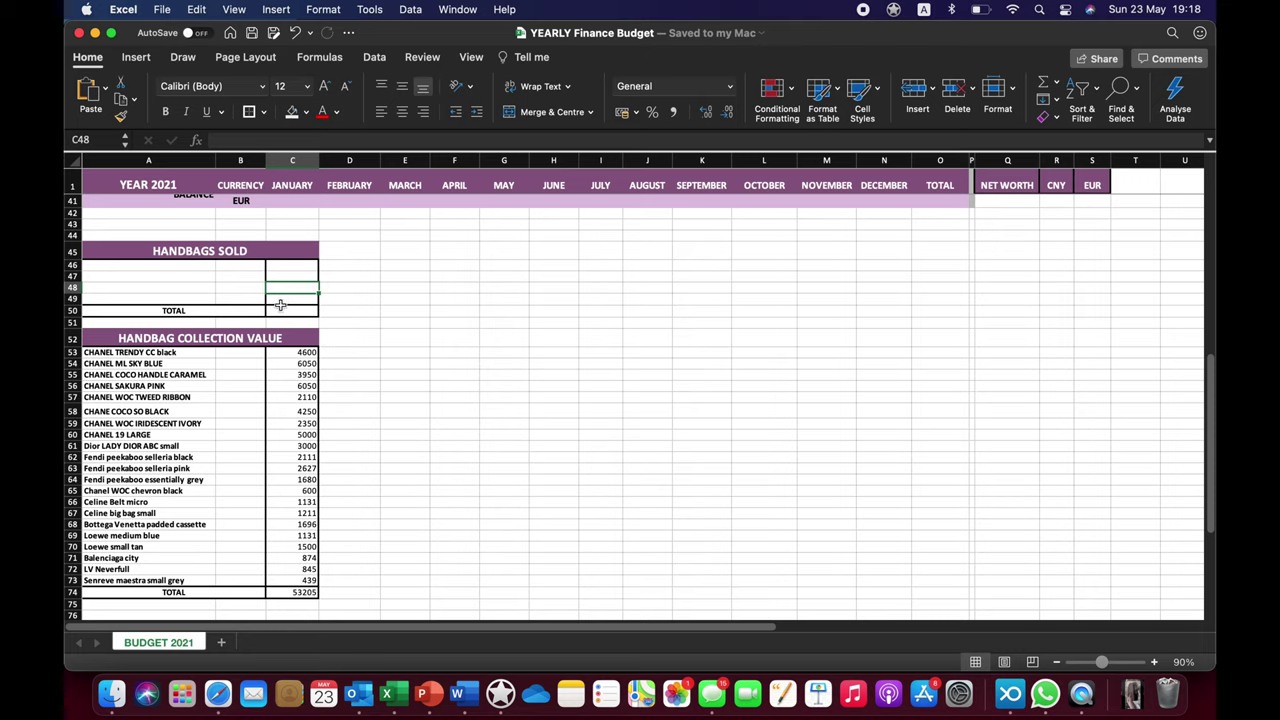
# - Look through the Handbag Collection Value list, starting from the CHANEL TRENDY CC black entry
pyautogui.click(175, 351)
pyautogui.click(386, 374)
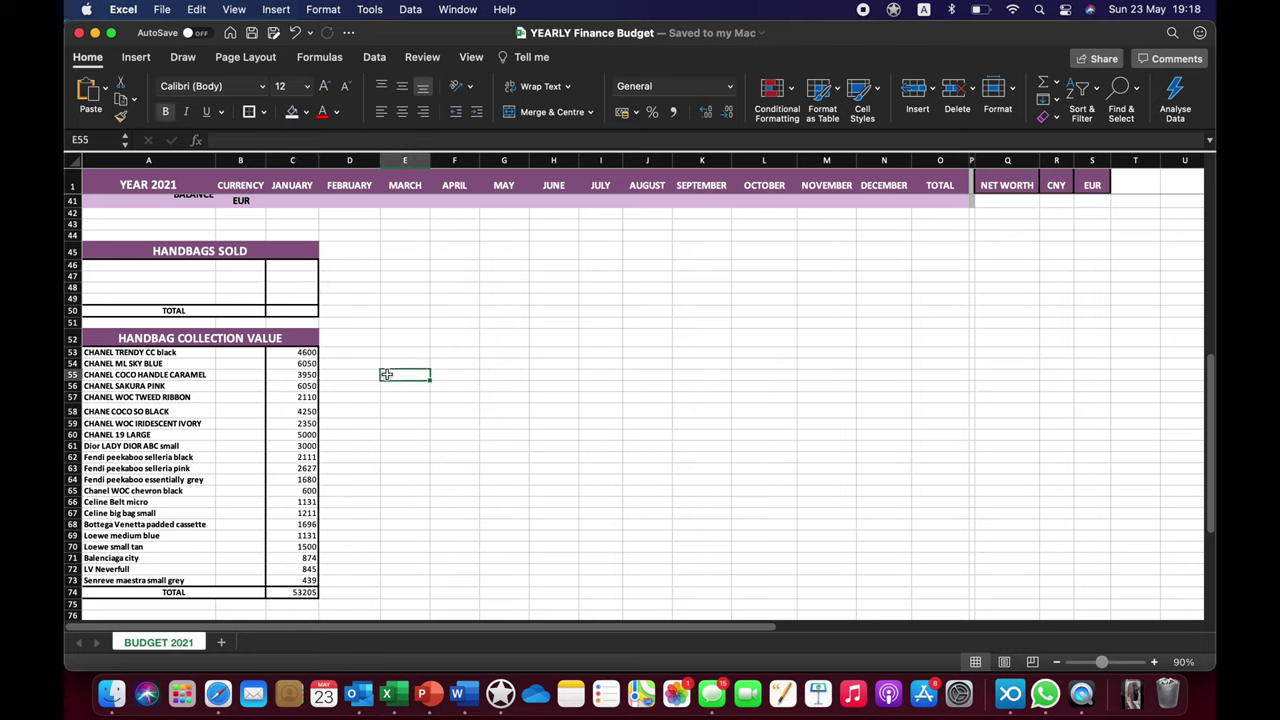
pyautogui.press('Down')
pyautogui.press('Down')
pyautogui.press('Down')
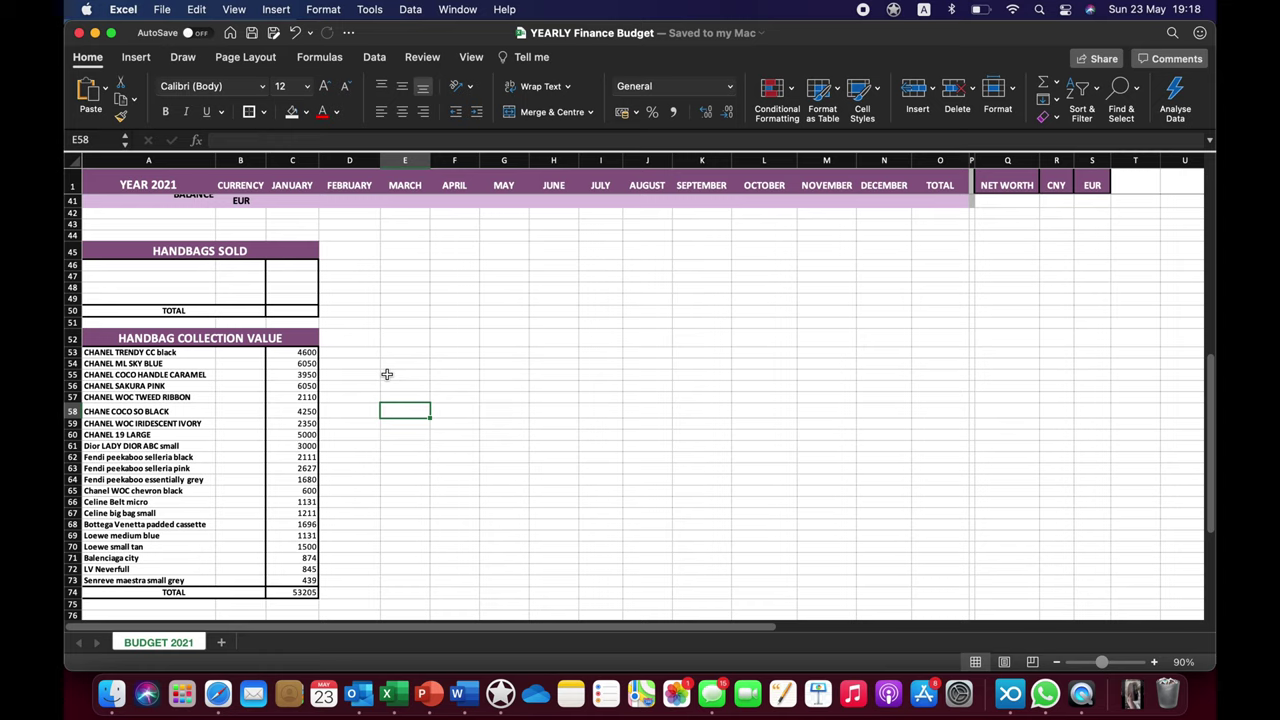
# - Examine the Handbag Collection Value list down to its total, including the LV Neverfull and Loewe medium blue entries and the total's formula
pyautogui.click(382, 582)
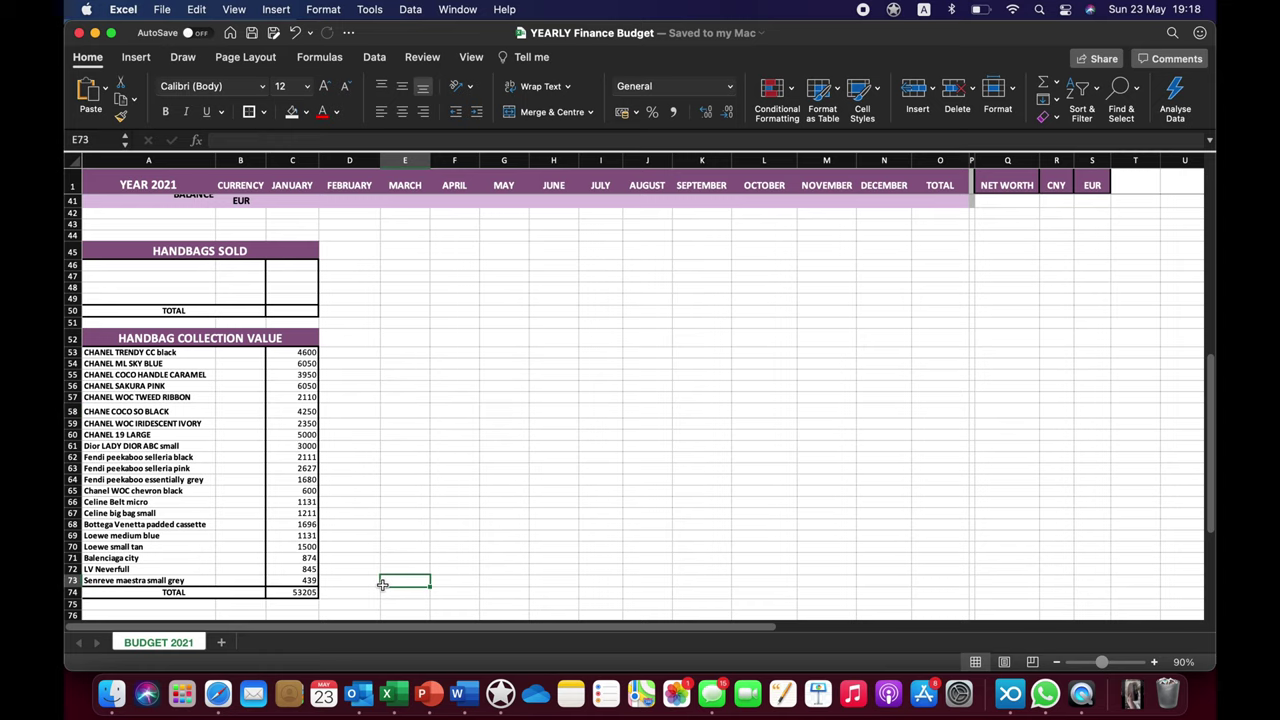
pyautogui.press('Down')
pyautogui.press('Down')
pyautogui.press('Down')
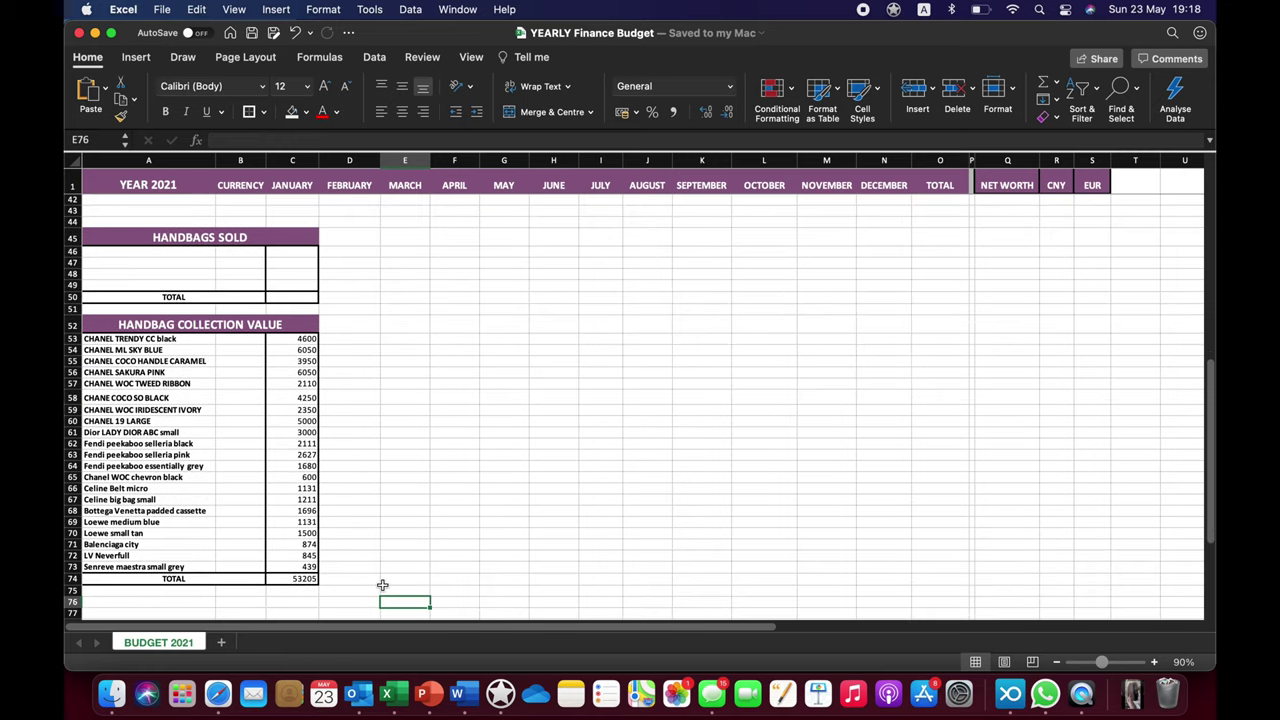
pyautogui.press('Down')
pyautogui.press('Down')
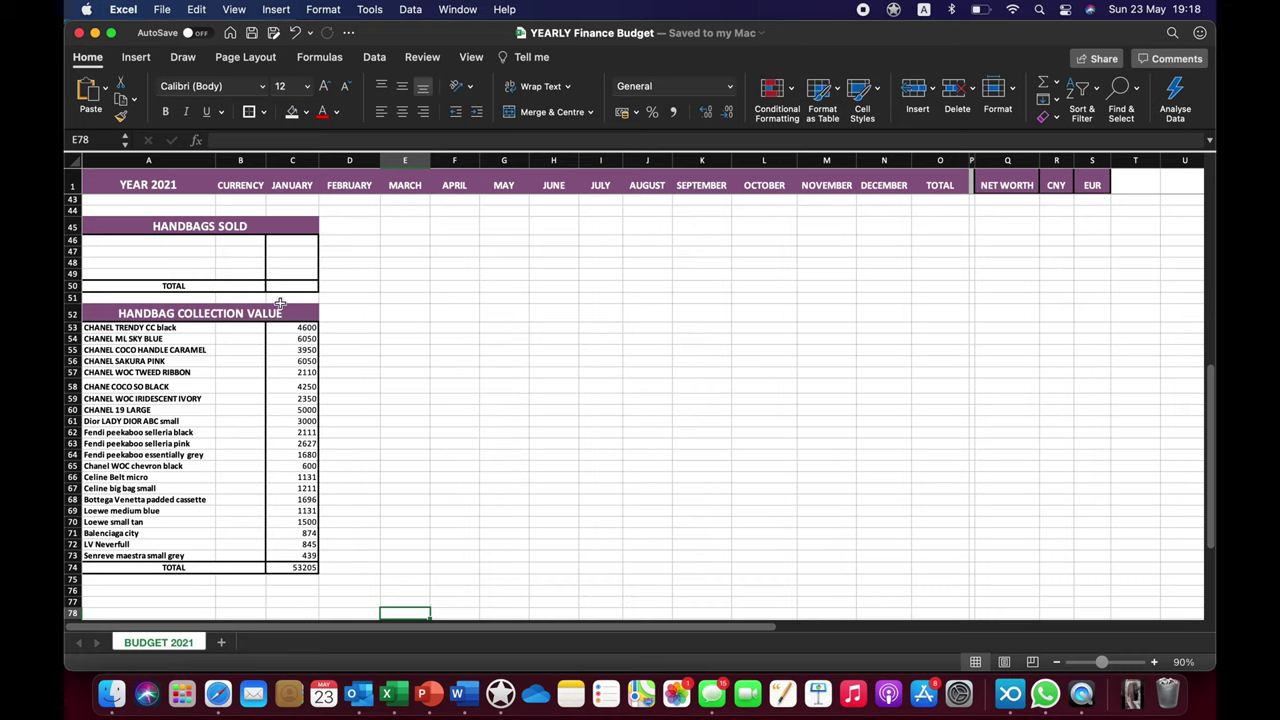
pyautogui.click(103, 547)
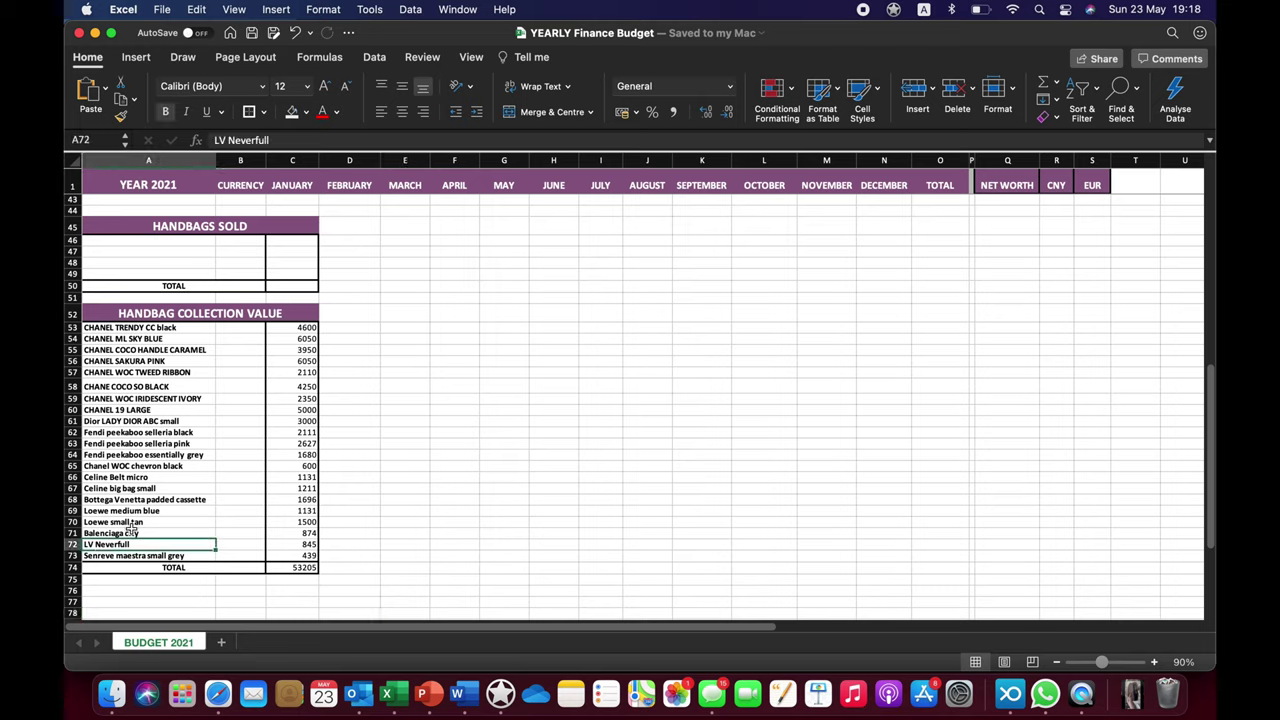
pyautogui.click(137, 512)
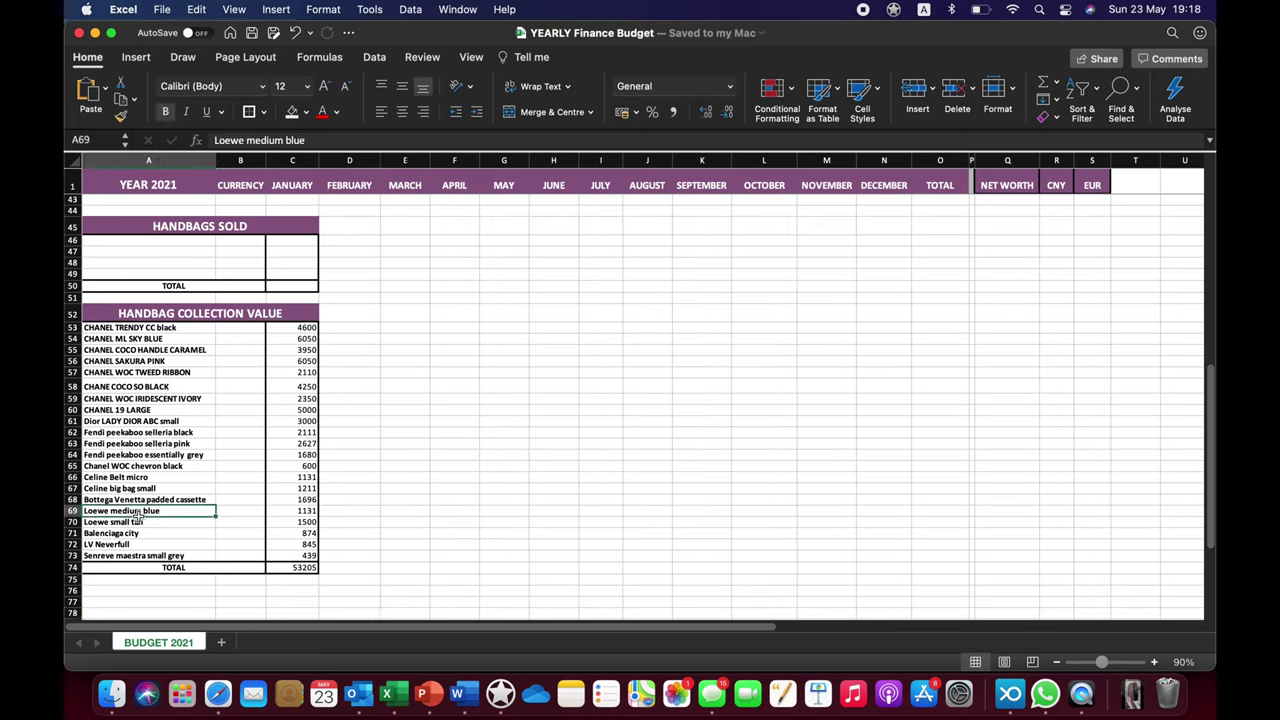
pyautogui.click(288, 568)
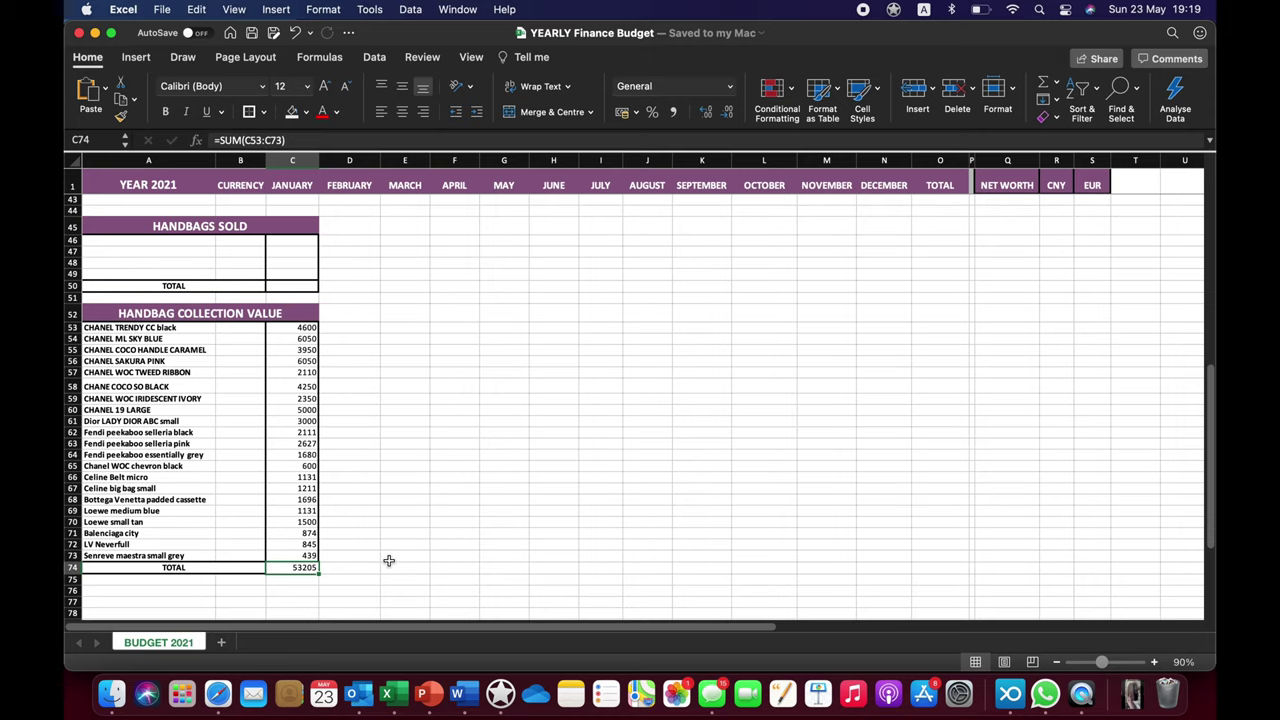
pyautogui.click(372, 477)
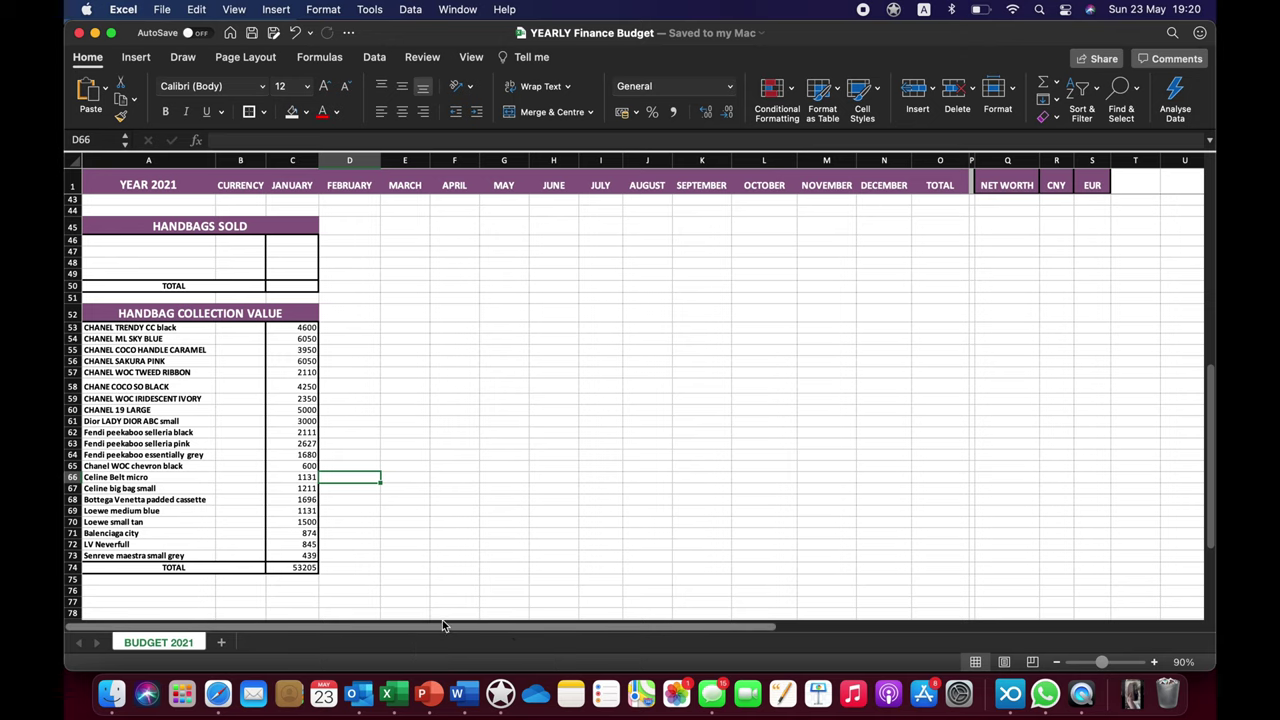
# - Switch to PowerPoint and look through the handbagcollection_2021 slides: the collection overview, the No/Sold/Maybe slide and the final arrangement on slide 5
pyautogui.click(424, 694)
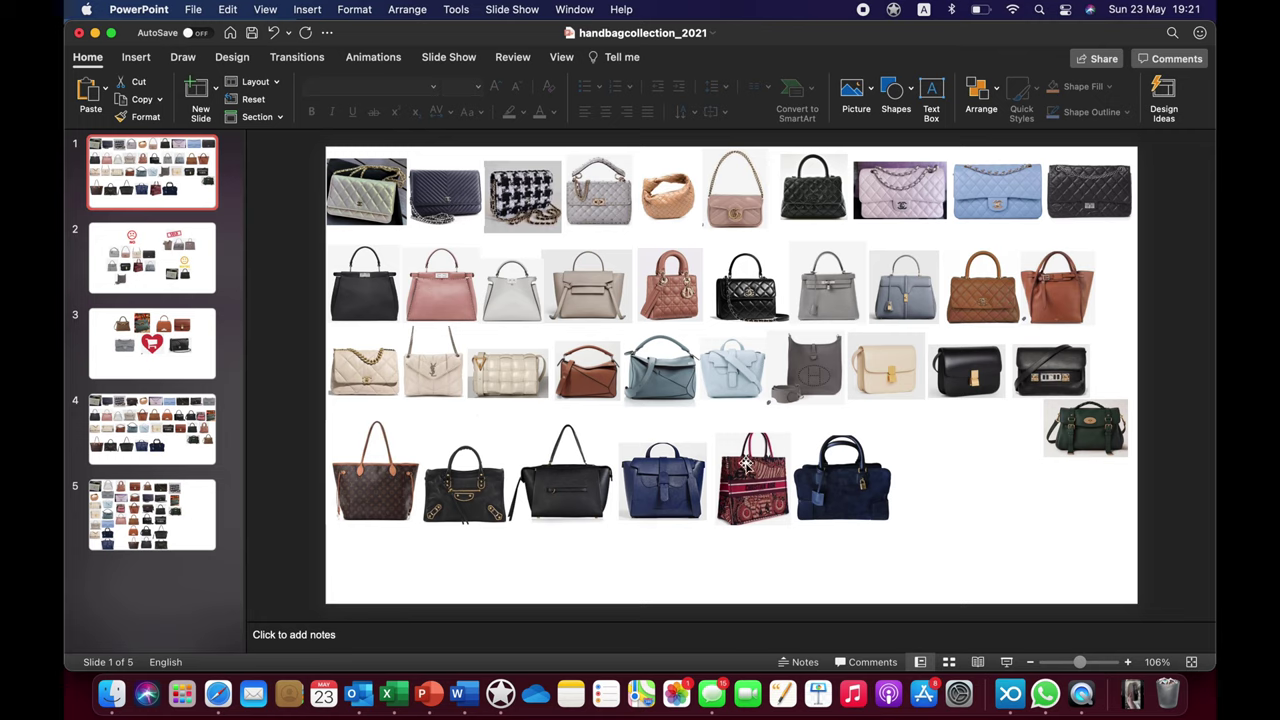
pyautogui.click(167, 261)
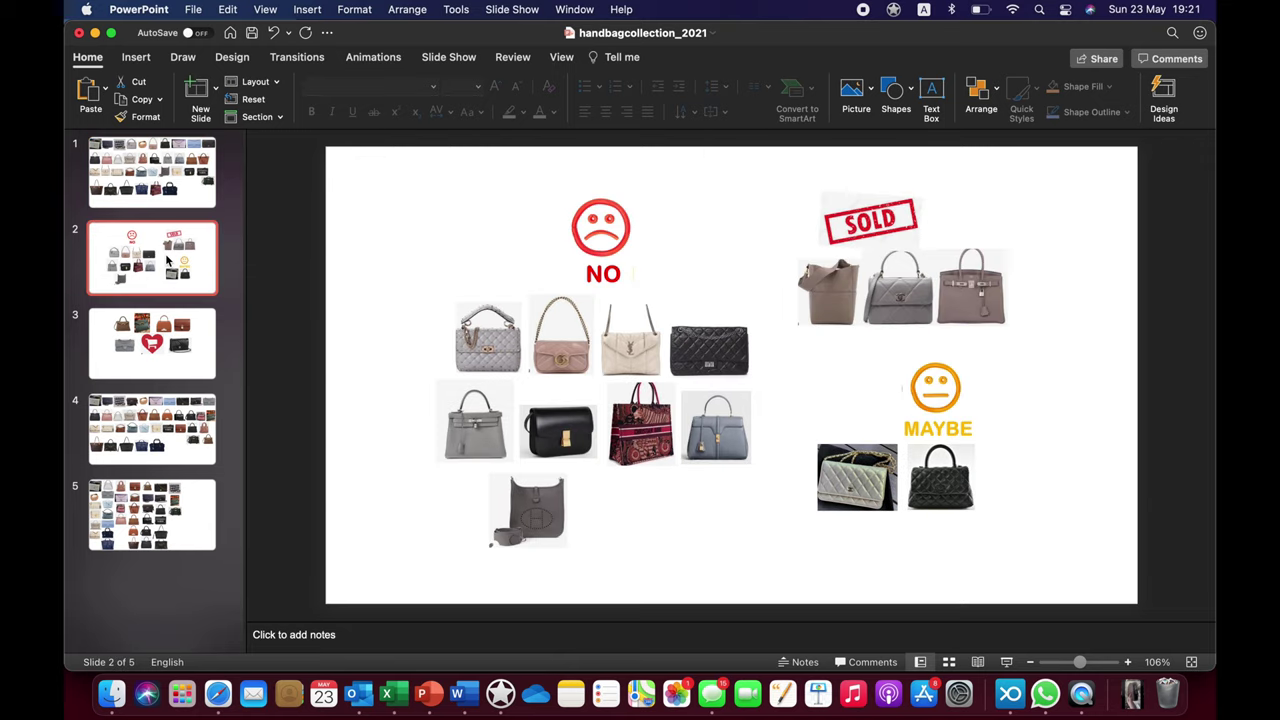
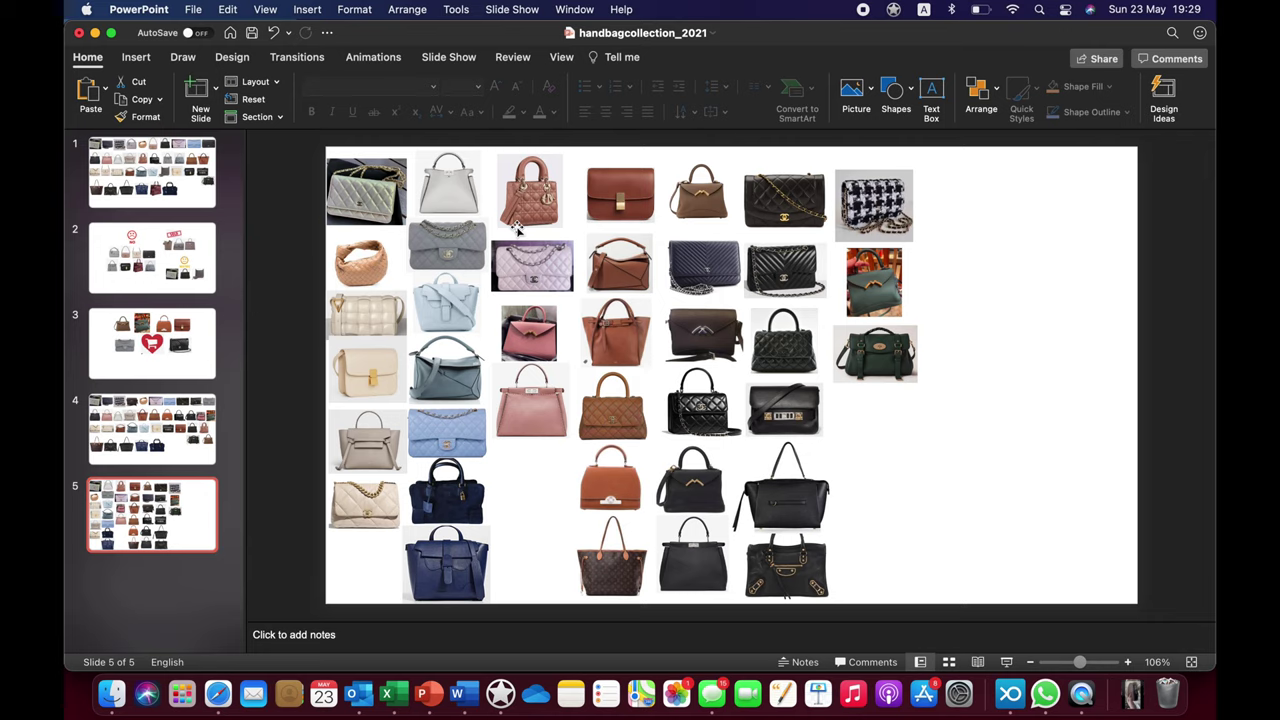
pyautogui.click(174, 192)
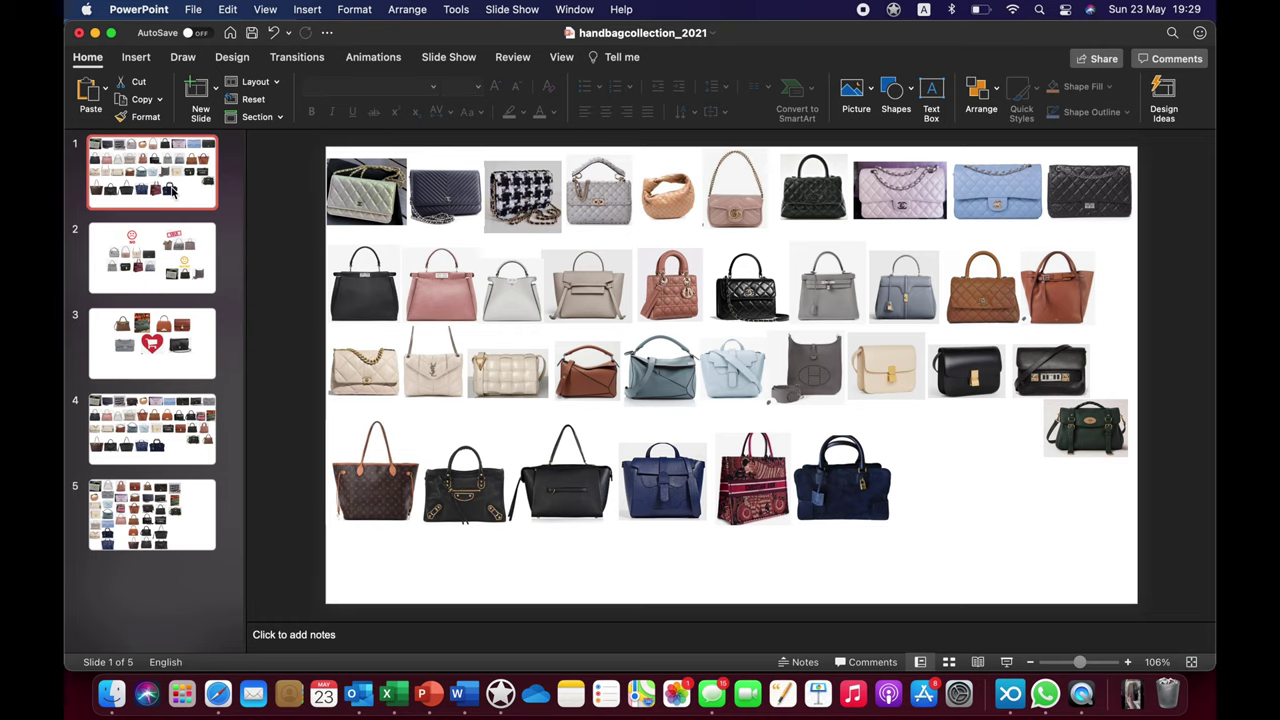
pyautogui.click(166, 277)
pyautogui.click(191, 162)
pyautogui.click(181, 539)
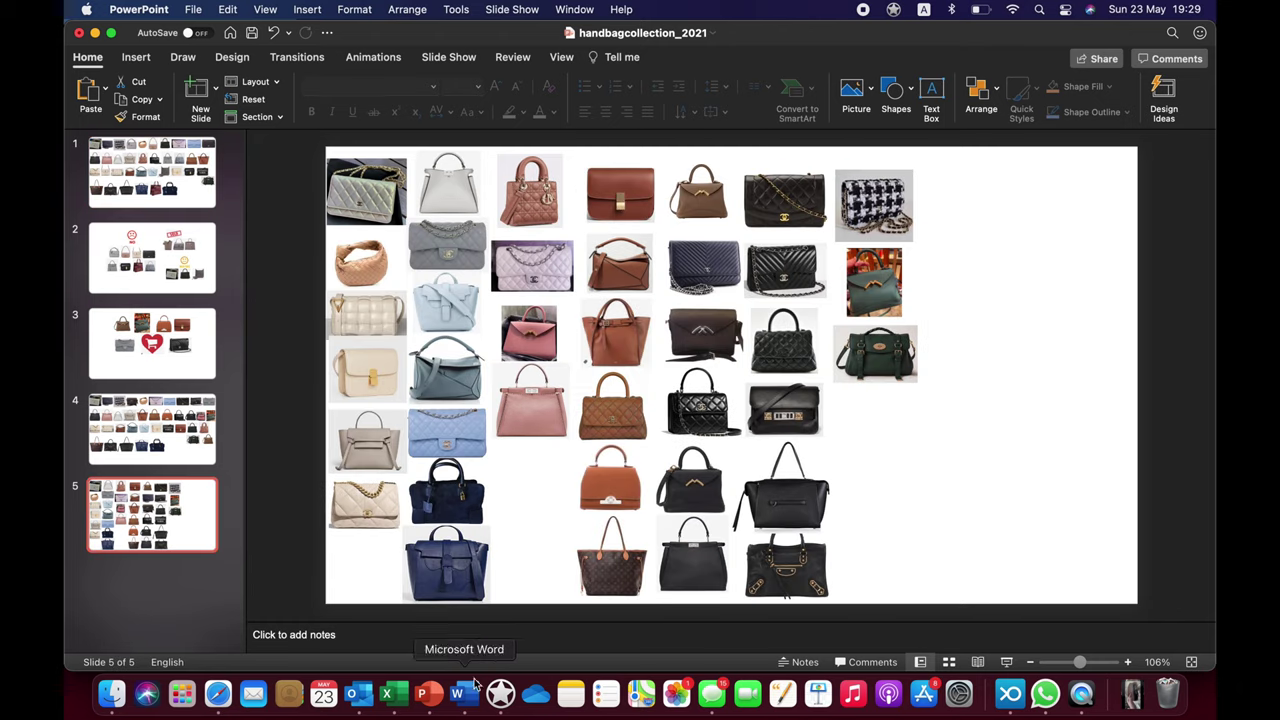
# - Switch back to the Excel budget and examine the Handbag Collection Value total cell
pyautogui.click(395, 697)
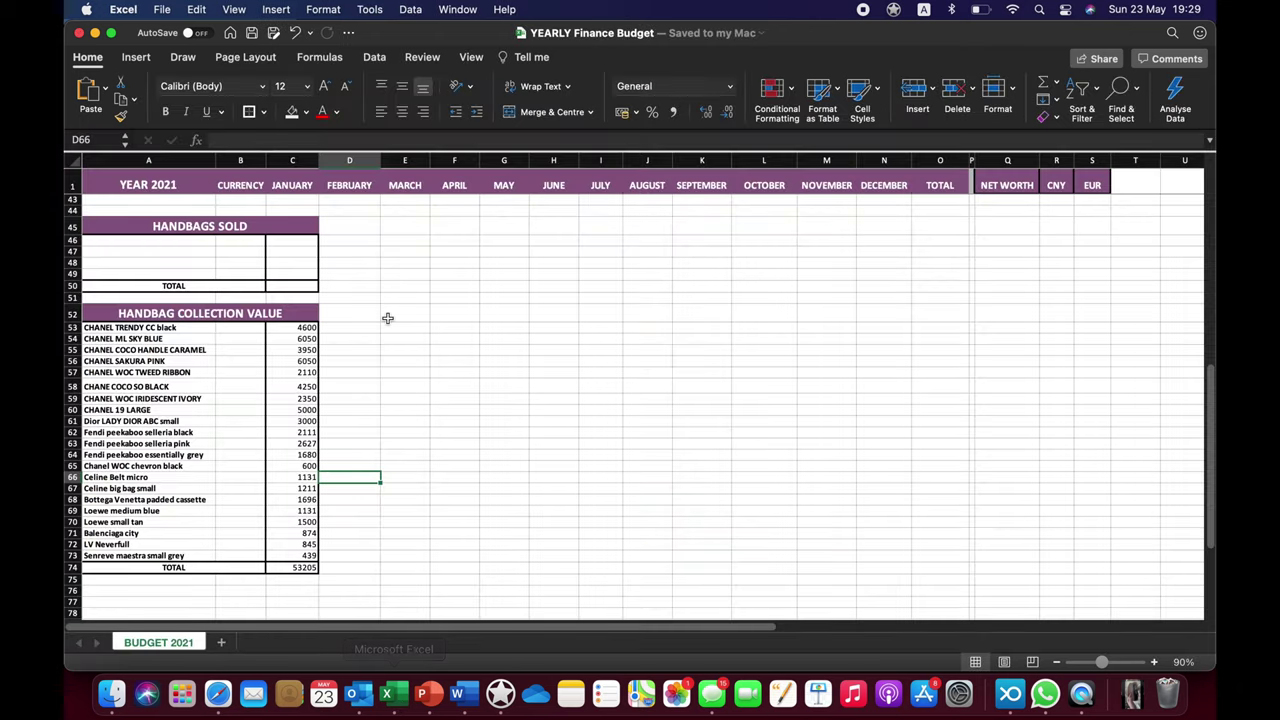
pyautogui.click(299, 566)
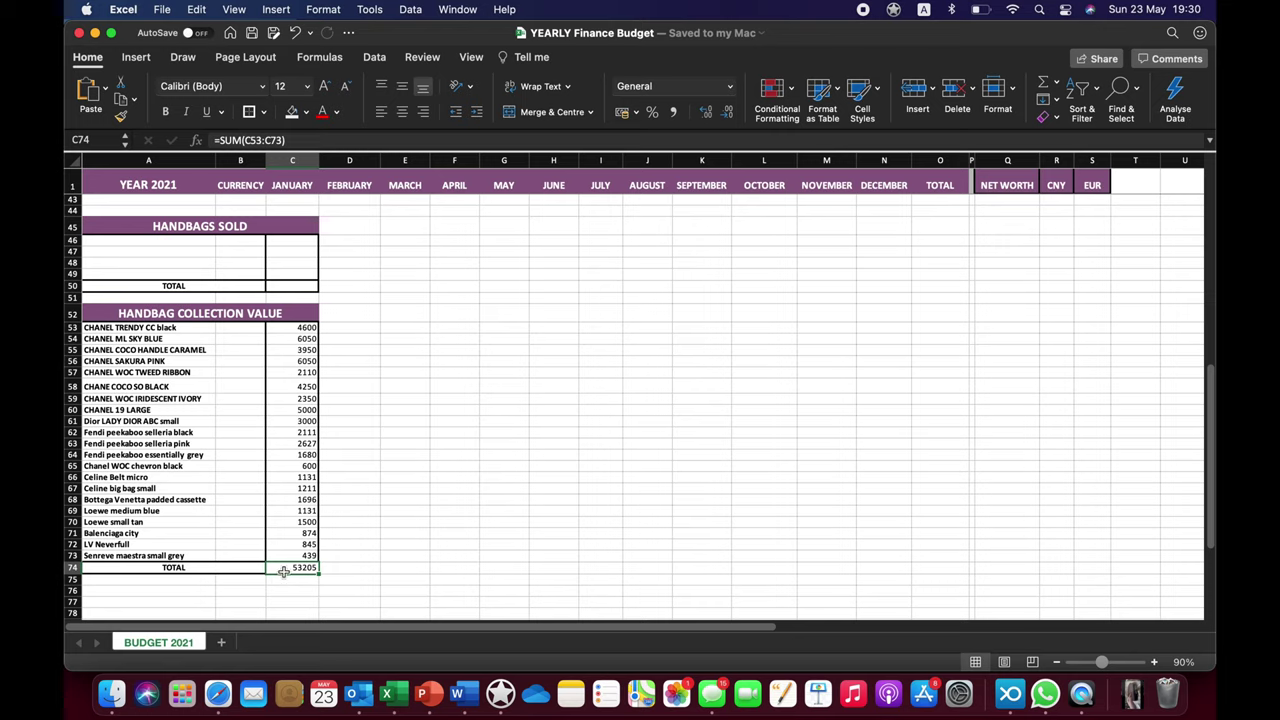
pyautogui.click(539, 456)
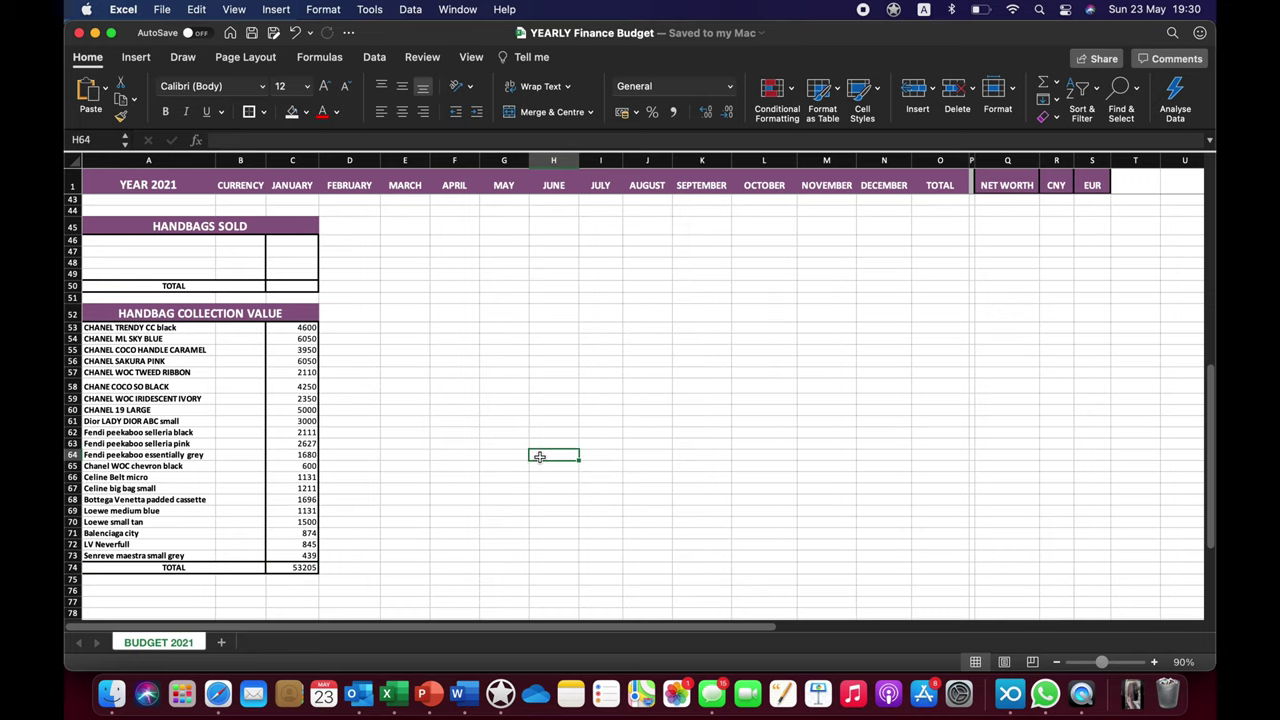
# - Return to the expense sections and examine the Vacations, Gifts and Christmas categories
pyautogui.press('Up')
pyautogui.press('Up')
pyautogui.press('Up')
pyautogui.press('Up')
pyautogui.press('Up')
pyautogui.press('Up')
pyautogui.press('Up')
pyautogui.press('Up')
pyautogui.press('Up')
pyautogui.press('Up')
pyautogui.press('Up')
pyautogui.press('Up')
pyautogui.press('Up')
pyautogui.press('Up')
pyautogui.press('Up')
pyautogui.press('Up')
pyautogui.press('Up')
pyautogui.press('Up')
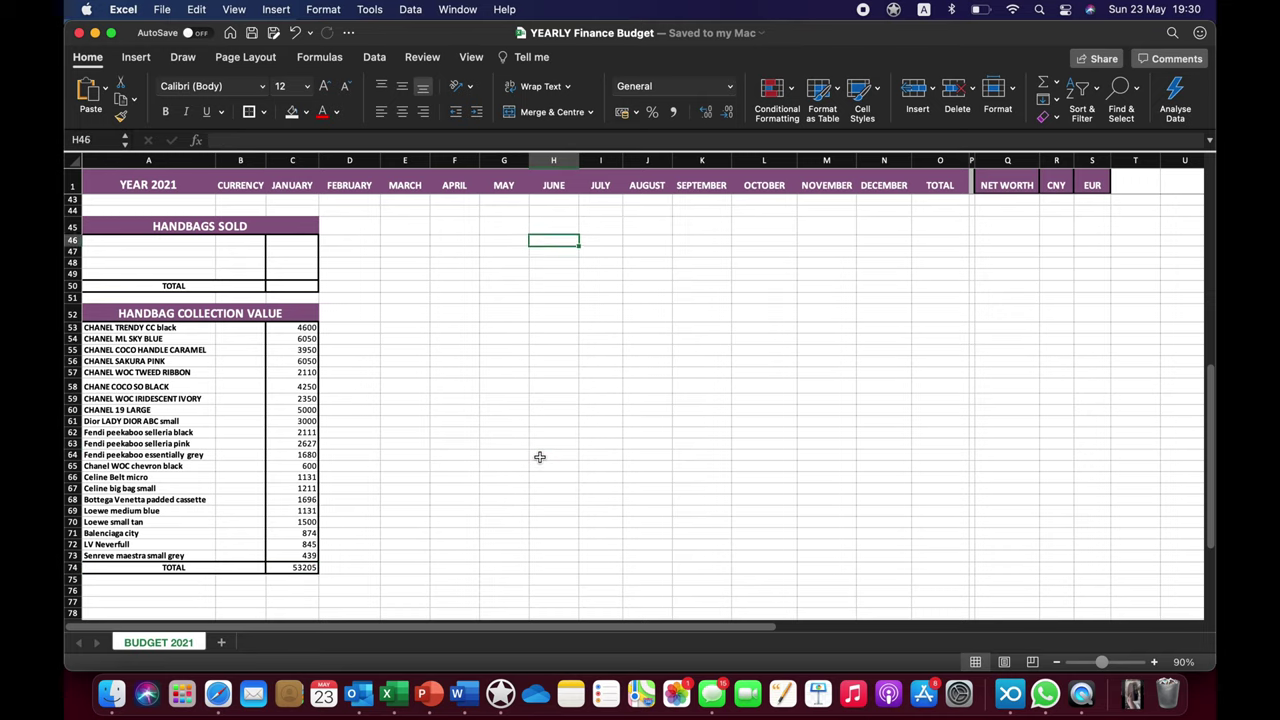
pyautogui.press('Up')
pyautogui.press('Up')
pyautogui.press('Up')
pyautogui.press('Up')
pyautogui.press('Up')
pyautogui.press('Up')
pyautogui.press('Up')
pyautogui.press('Up')
pyautogui.press('Up')
pyautogui.press('Up')
pyautogui.press('Up')
pyautogui.press('Up')
pyautogui.press('Up')
pyautogui.press('Up')
pyautogui.press('Up')
pyautogui.press('Up')
pyautogui.press('Up')
pyautogui.press('Up')
pyautogui.press('Up')
pyautogui.press('Up')
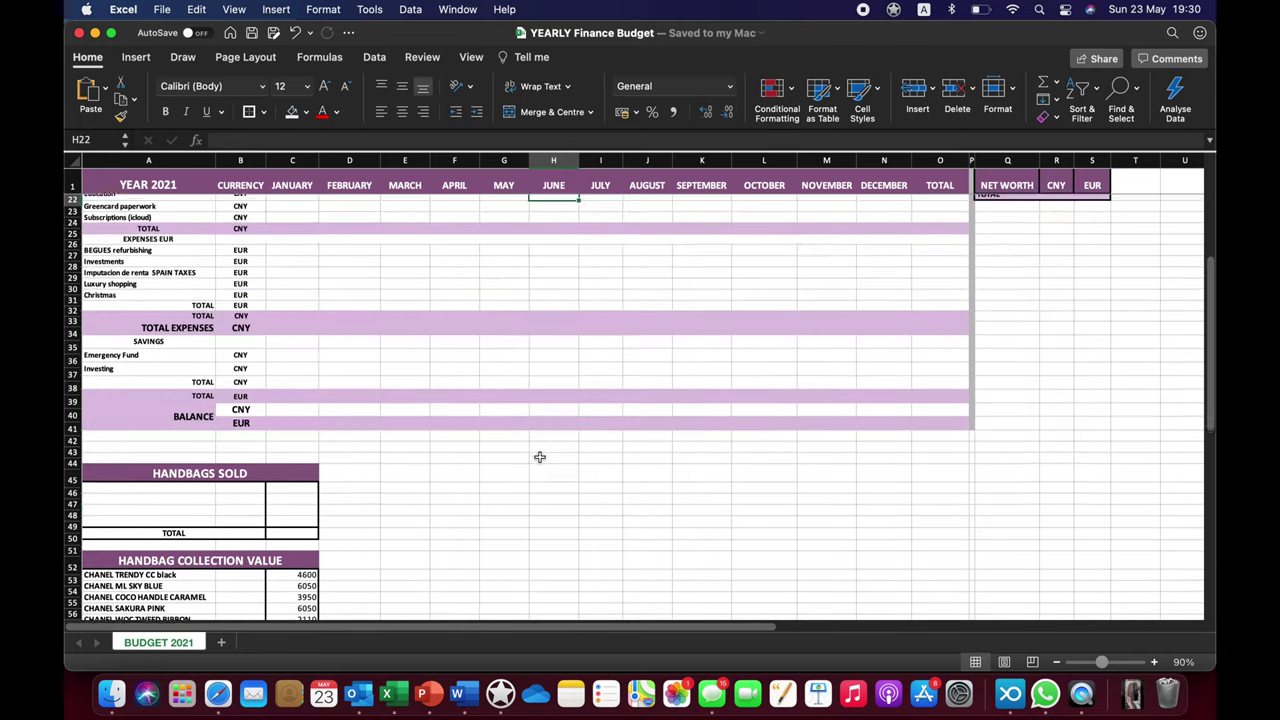
pyautogui.press('Up')
pyautogui.press('Up')
pyautogui.press('Up')
pyautogui.press('Up')
pyautogui.press('Up')
pyautogui.press('Up')
pyautogui.press('Up')
pyautogui.press('Up')
pyautogui.press('Up')
pyautogui.press('Up')
pyautogui.press('Up')
pyautogui.press('Up')
pyautogui.press('Up')
pyautogui.press('Up')
pyautogui.press('Up')
pyautogui.press('Up')
pyautogui.press('Up')
pyautogui.press('Up')
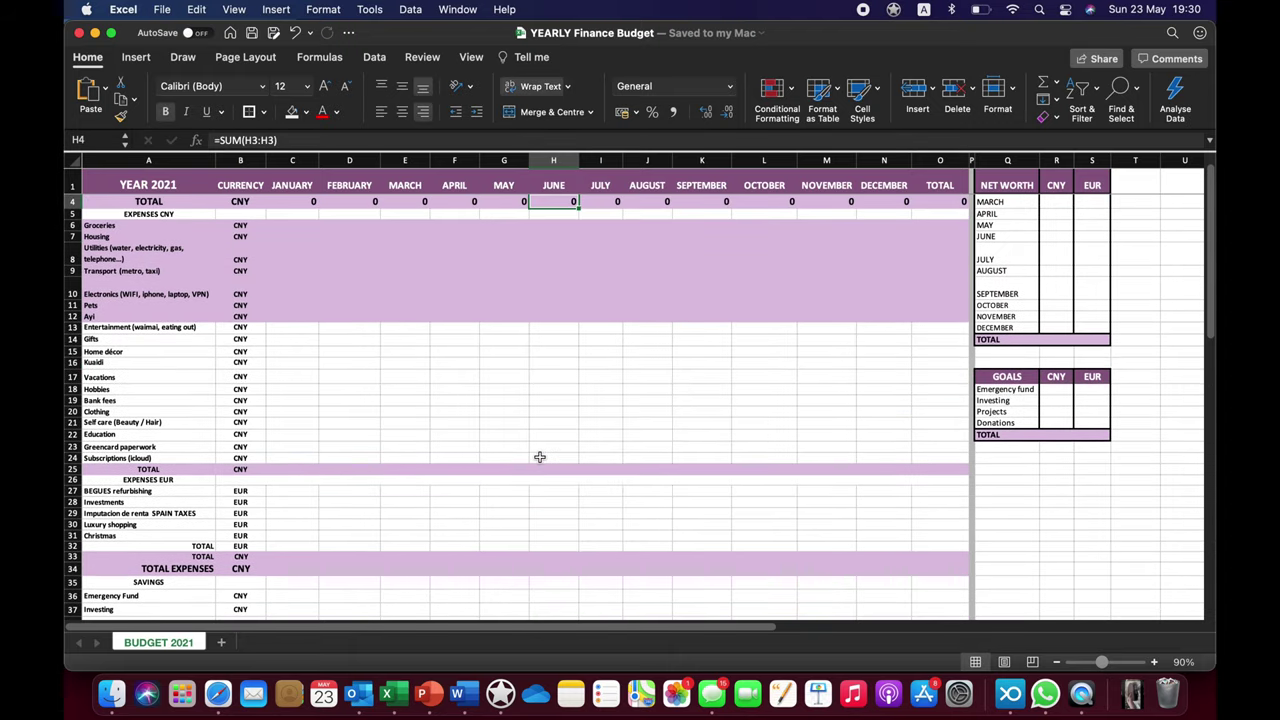
pyautogui.click(113, 380)
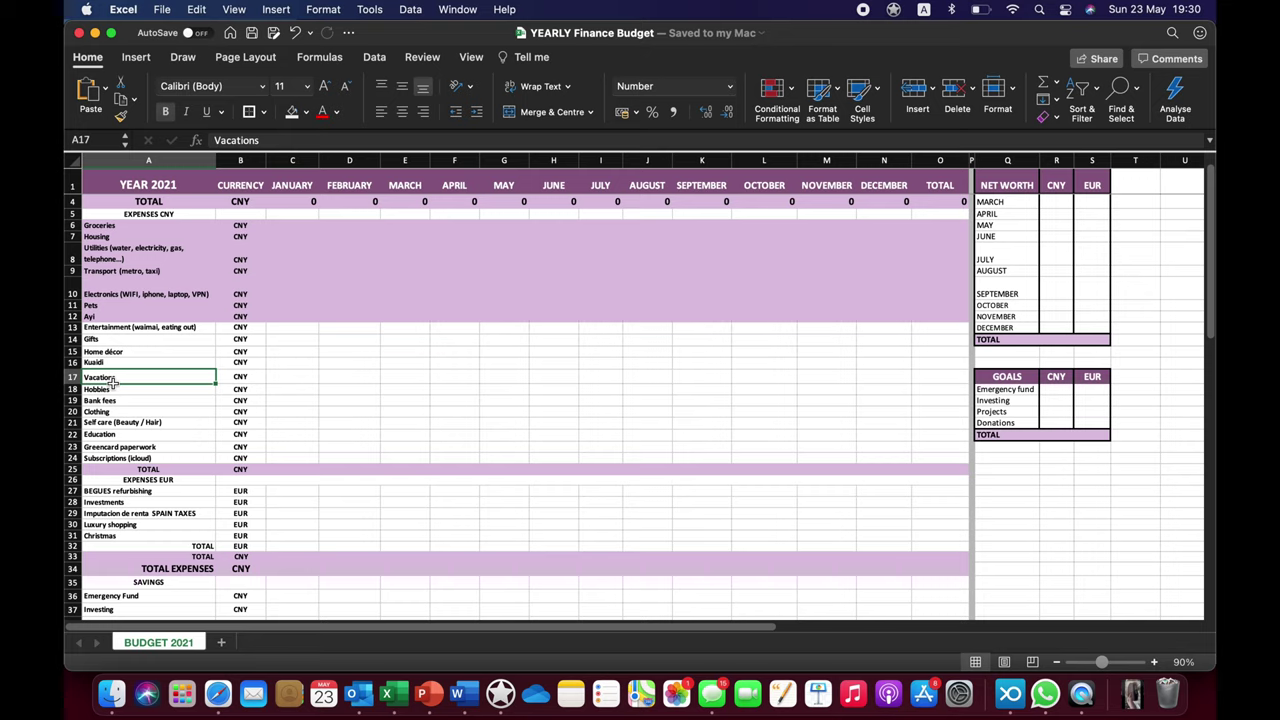
pyautogui.click(109, 342)
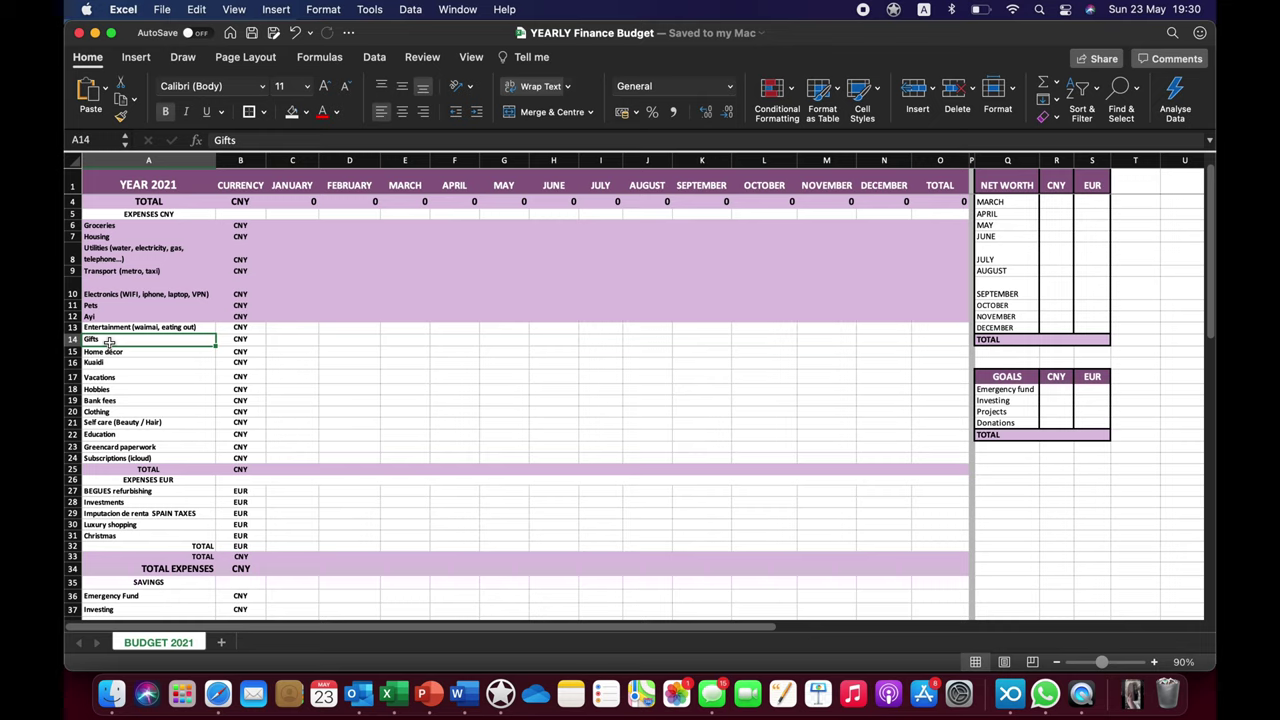
pyautogui.click(126, 536)
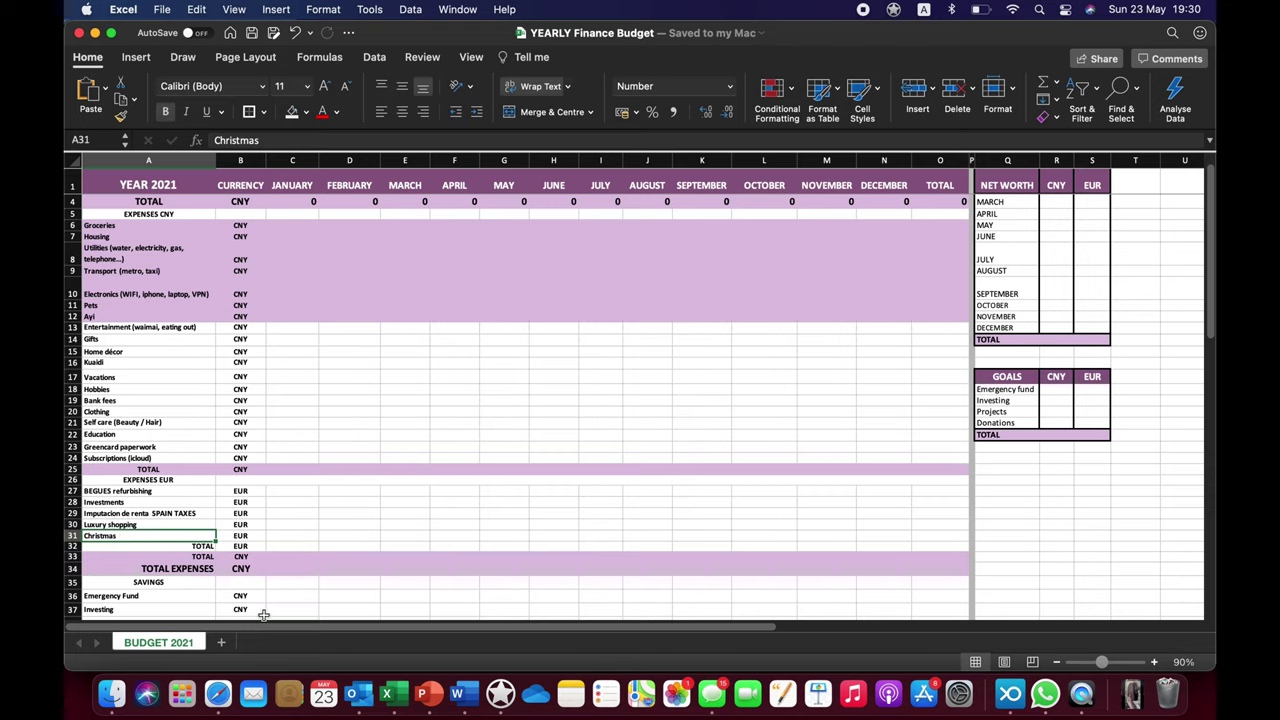
# - Check slide 5 in PowerPoint again, and return to Excel to look at the Self care, Education and Greencard paperwork rows
pyautogui.click(433, 699)
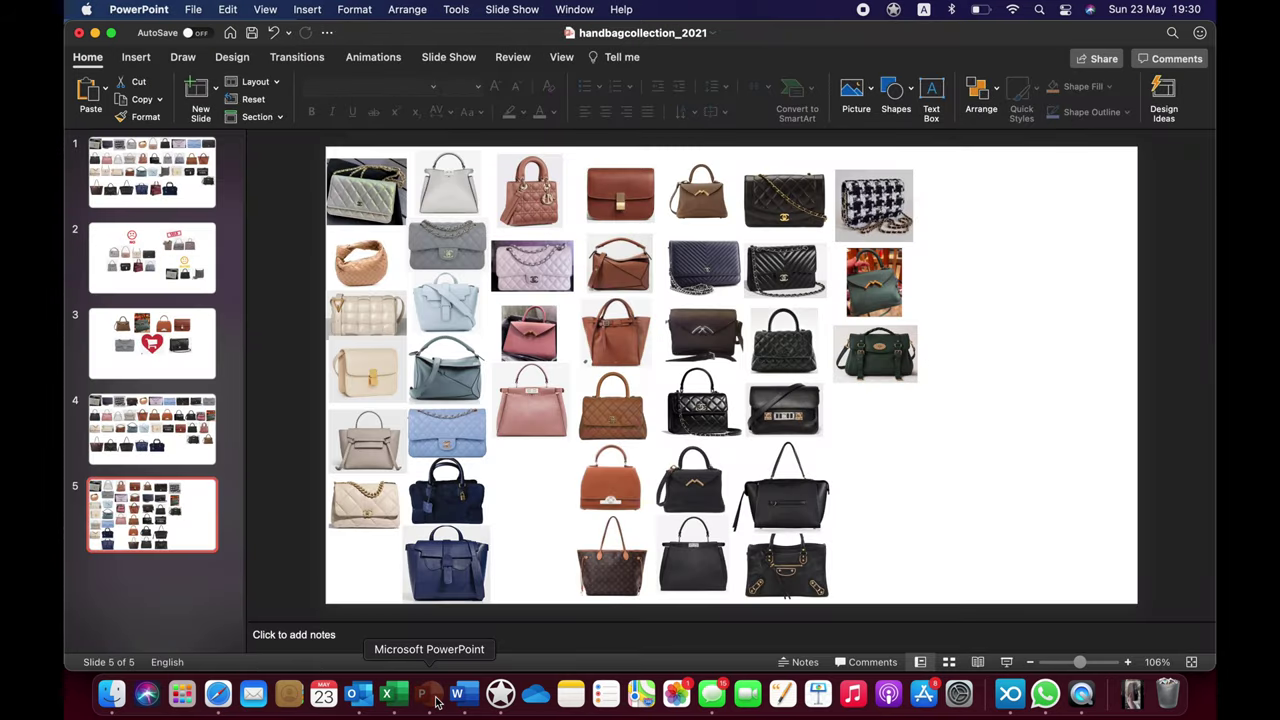
pyautogui.click(397, 695)
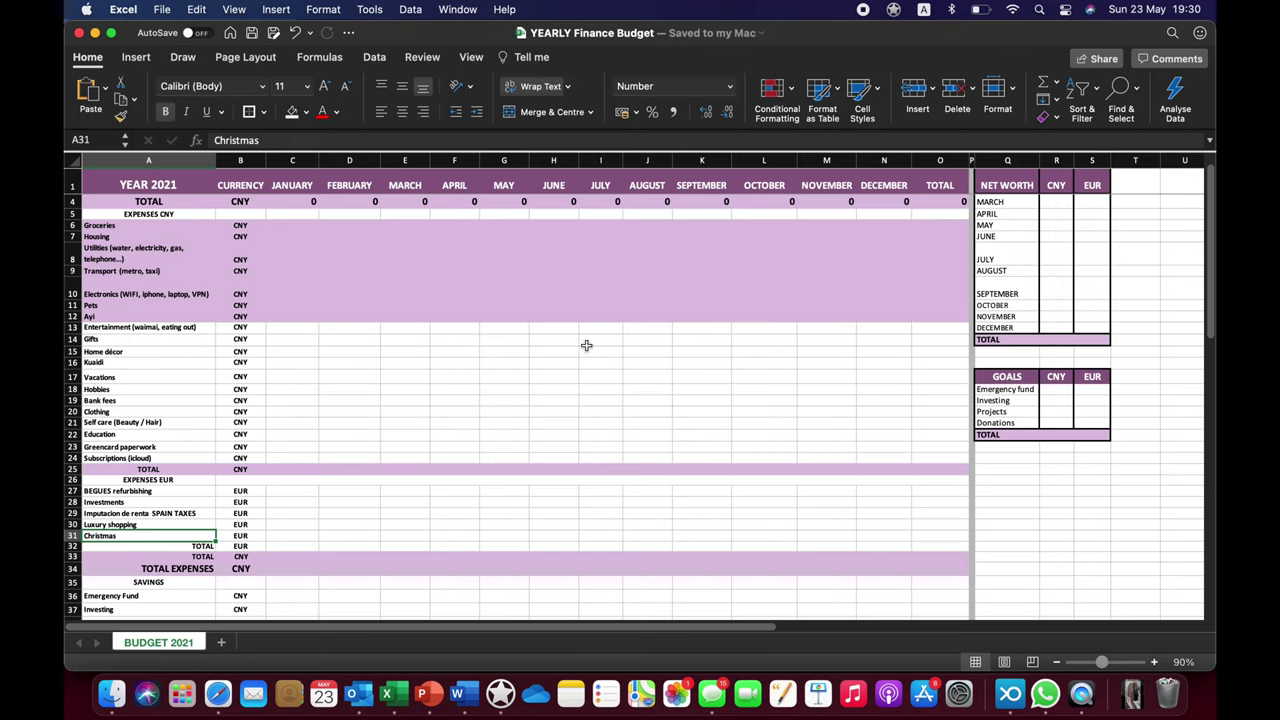
pyautogui.click(865, 423)
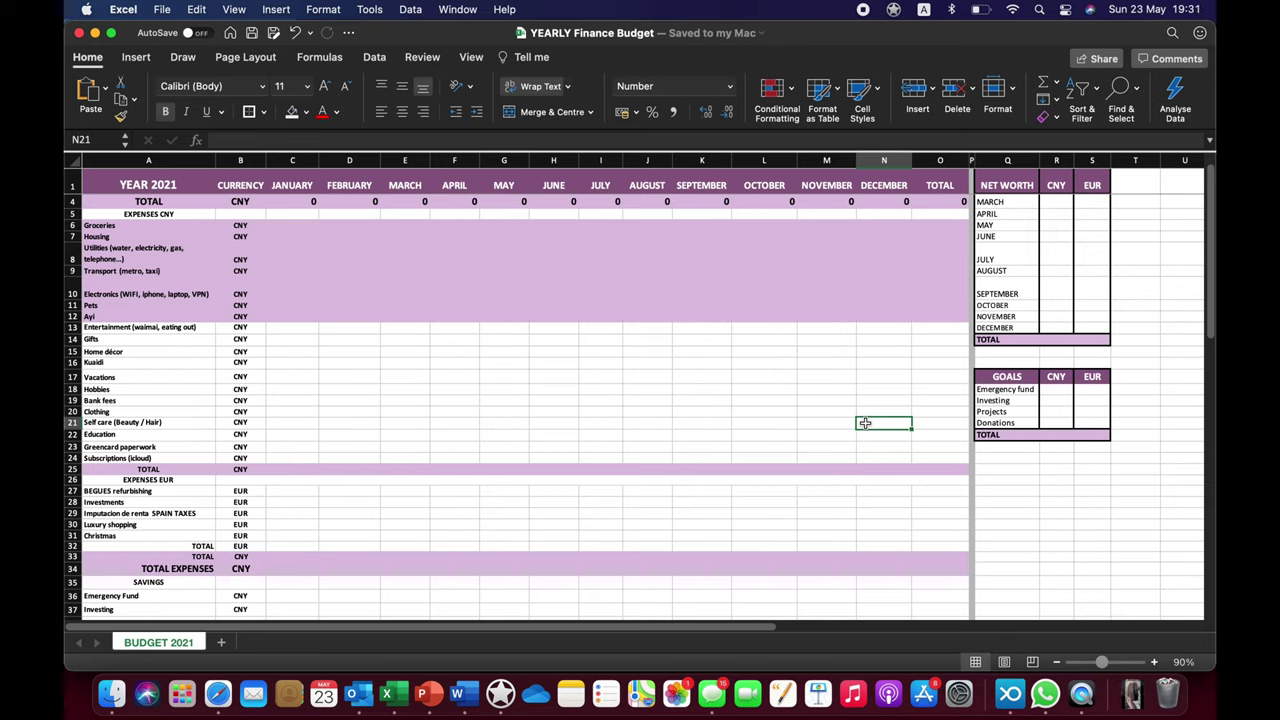
pyautogui.click(841, 426)
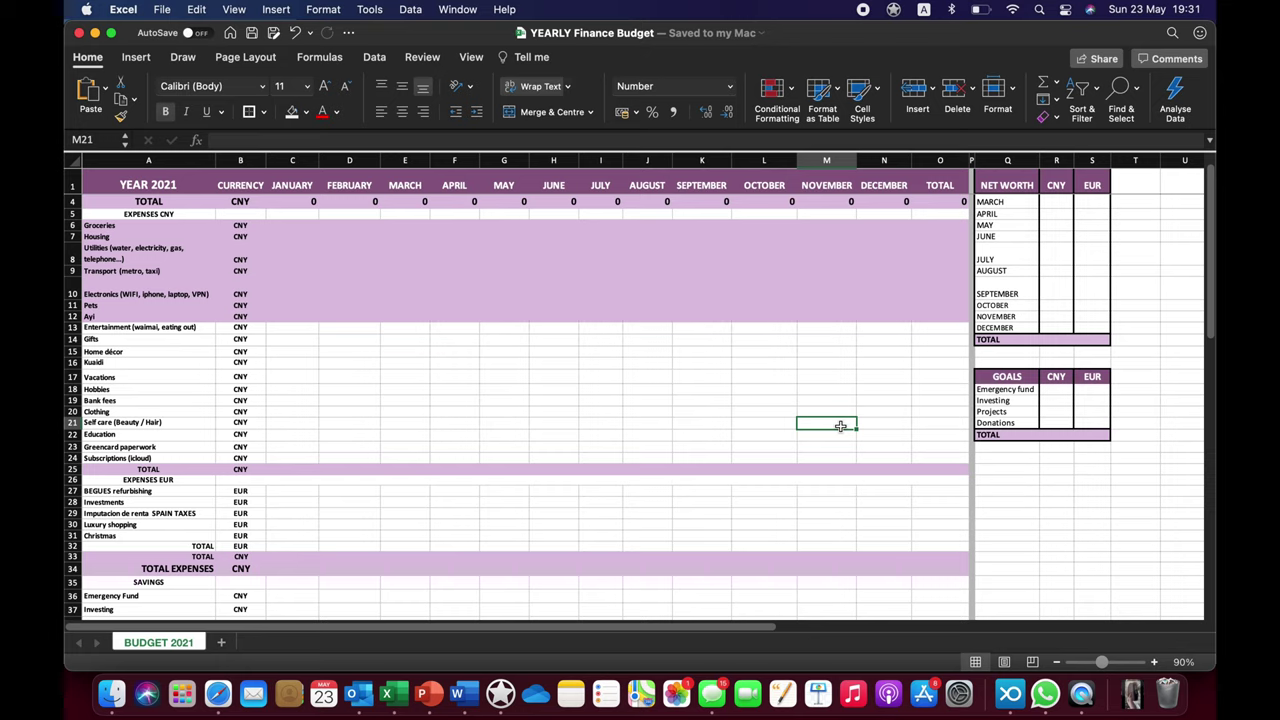
pyautogui.click(563, 425)
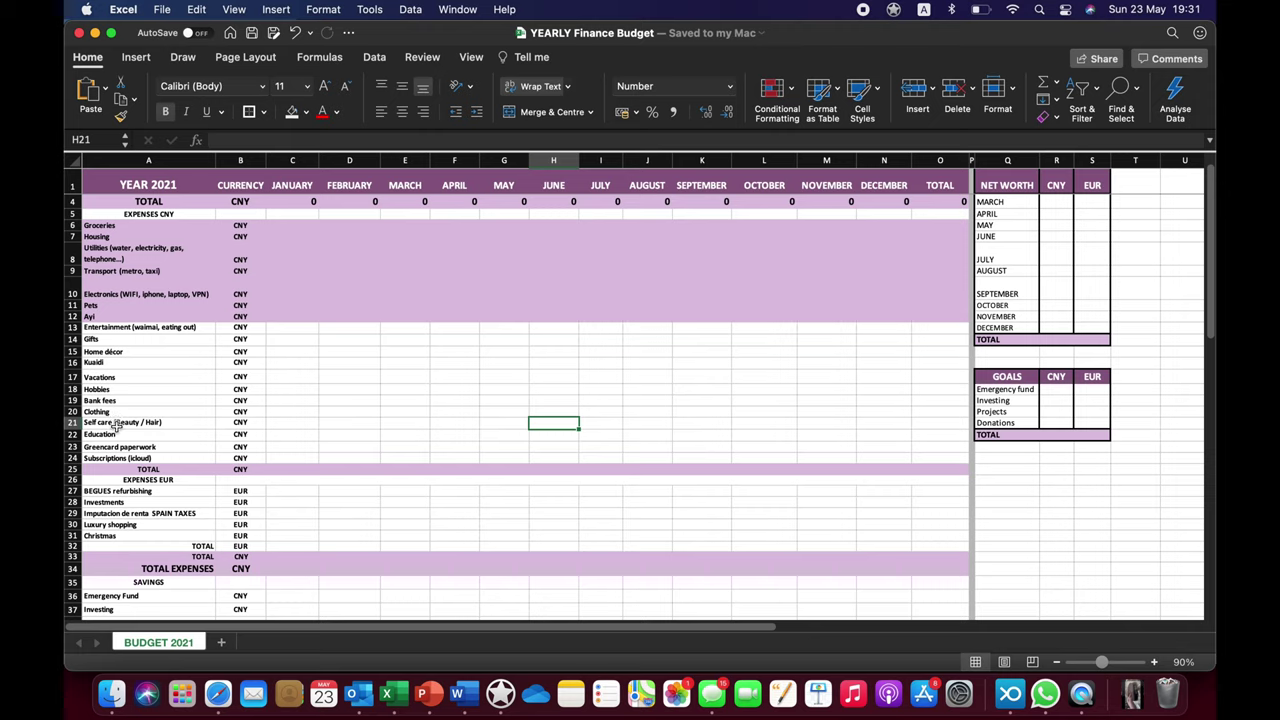
pyautogui.click(152, 435)
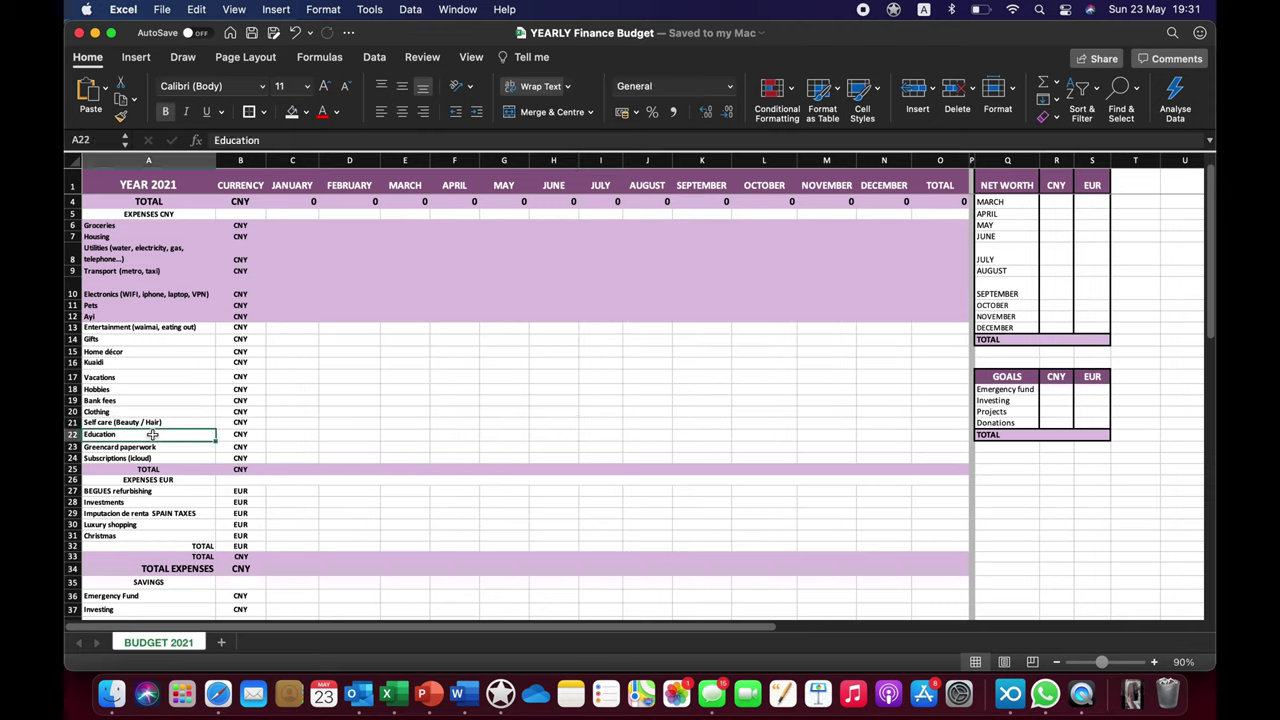
pyautogui.click(150, 447)
# - Enter 6000 as the May amount for Luxury shopping in the EUR expenses
pyautogui.click(406, 524)
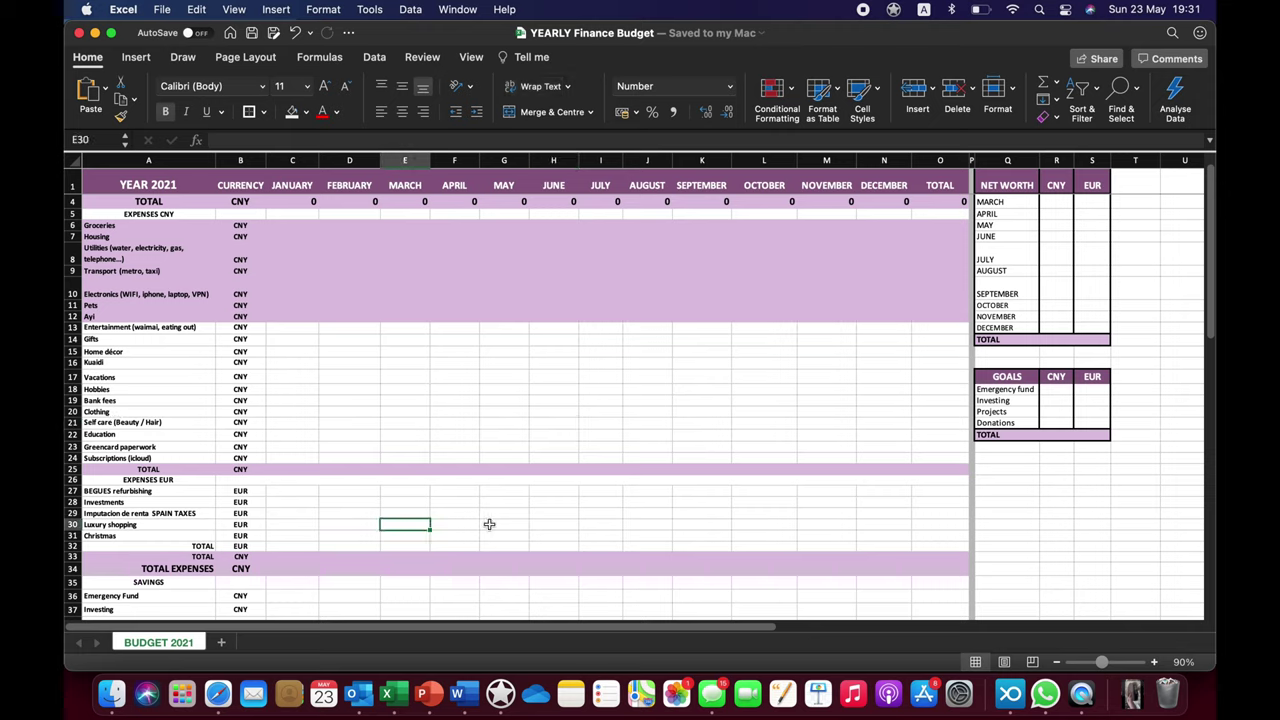
pyautogui.click(541, 524)
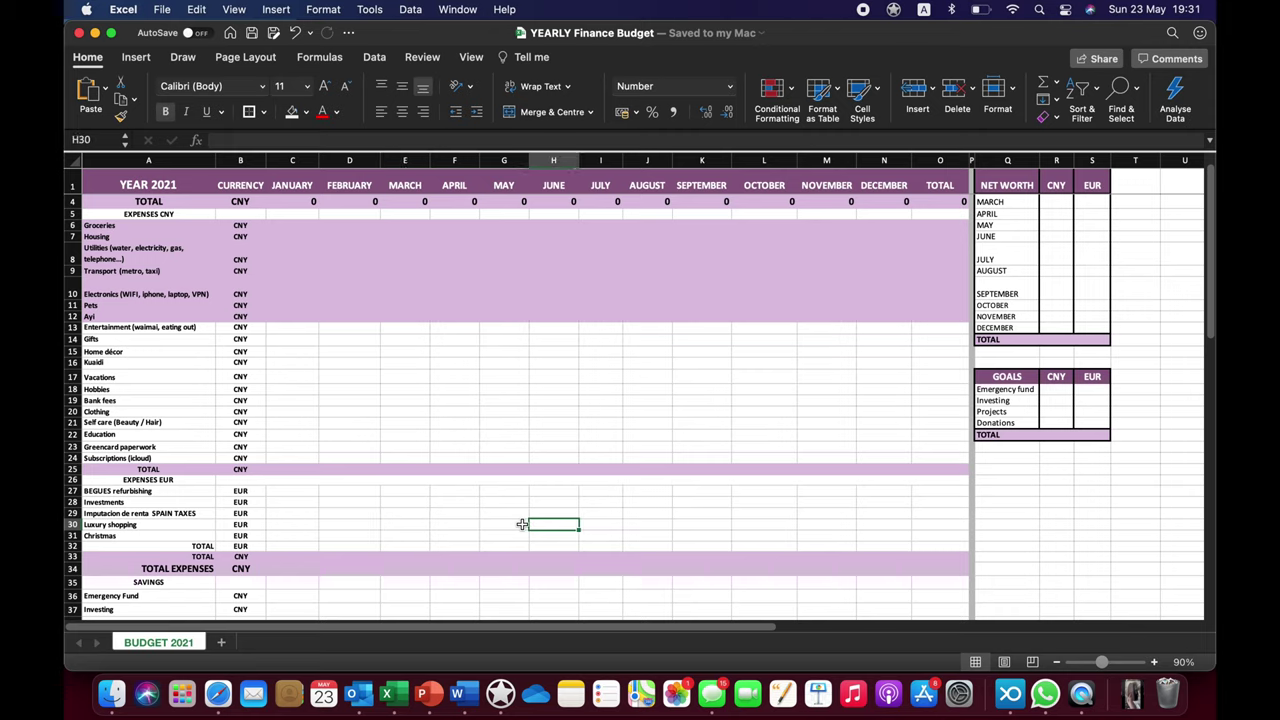
pyautogui.click(500, 525)
pyautogui.write('6000')
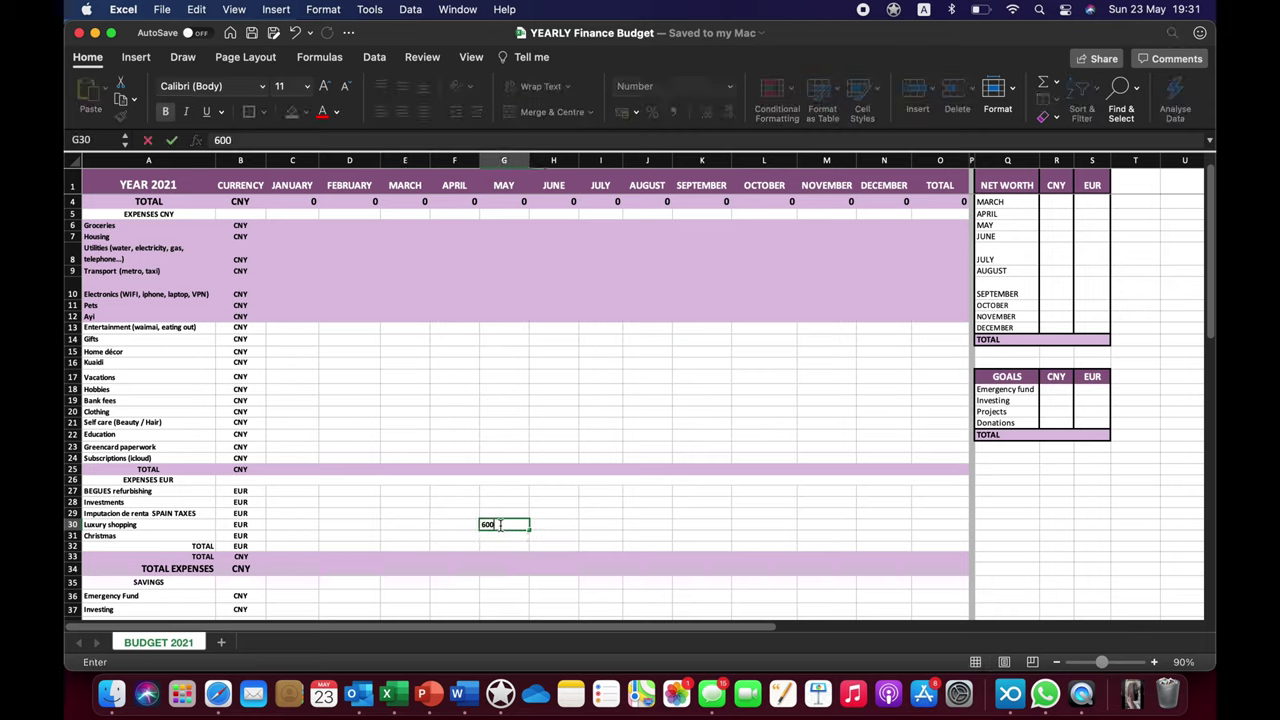
pyautogui.click(504, 479)
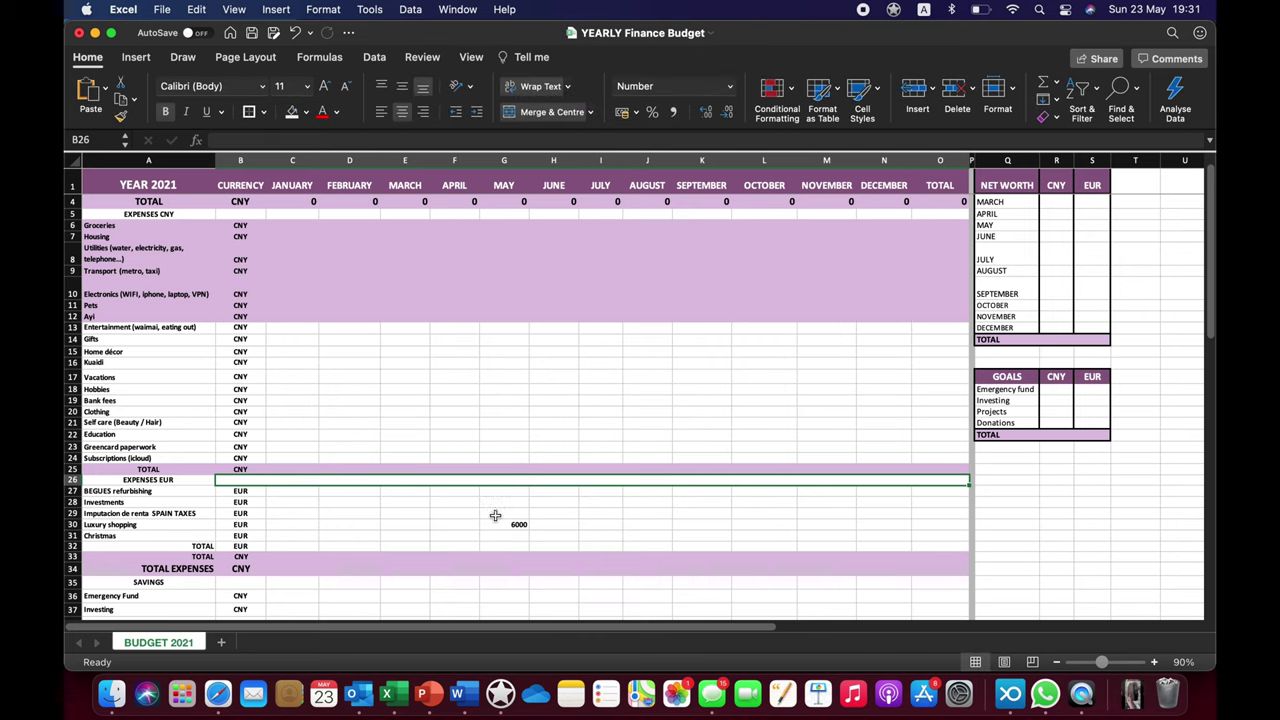
# - Set the Luxury shopping amounts in the EUR expenses to 3000 for May and 3000 for June
pyautogui.click(494, 514)
pyautogui.click(489, 528)
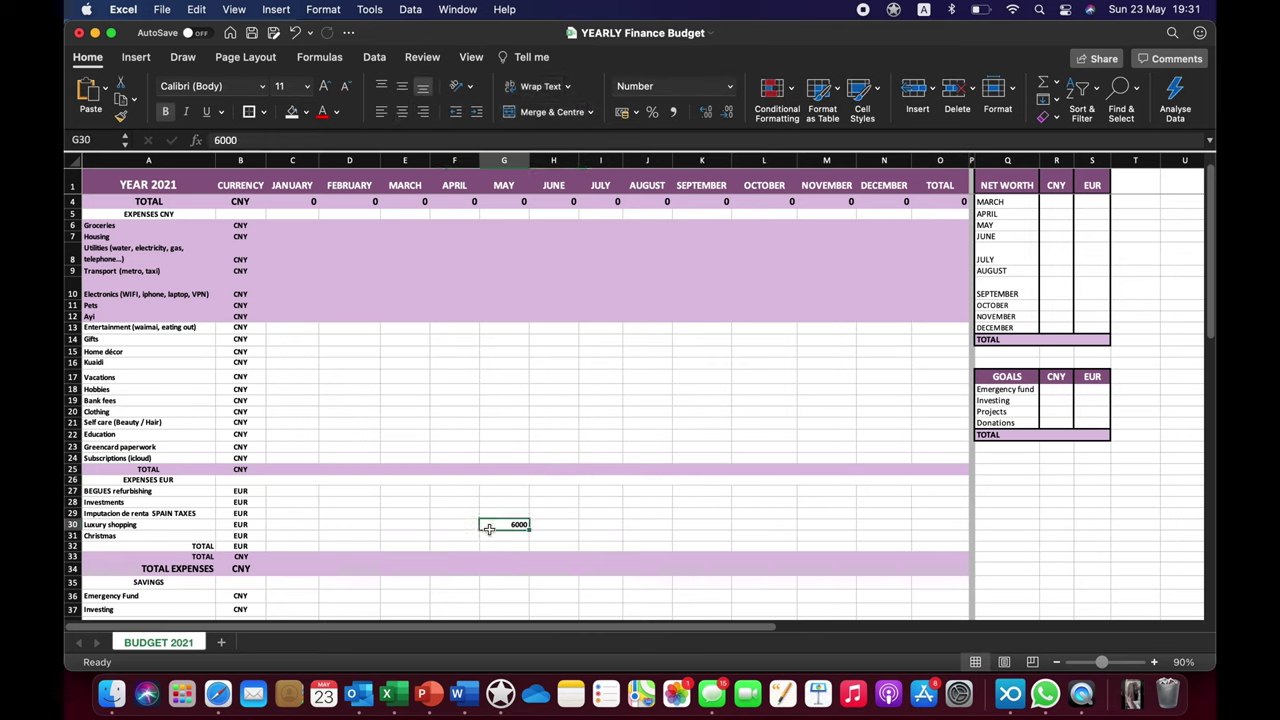
pyautogui.write('3000')
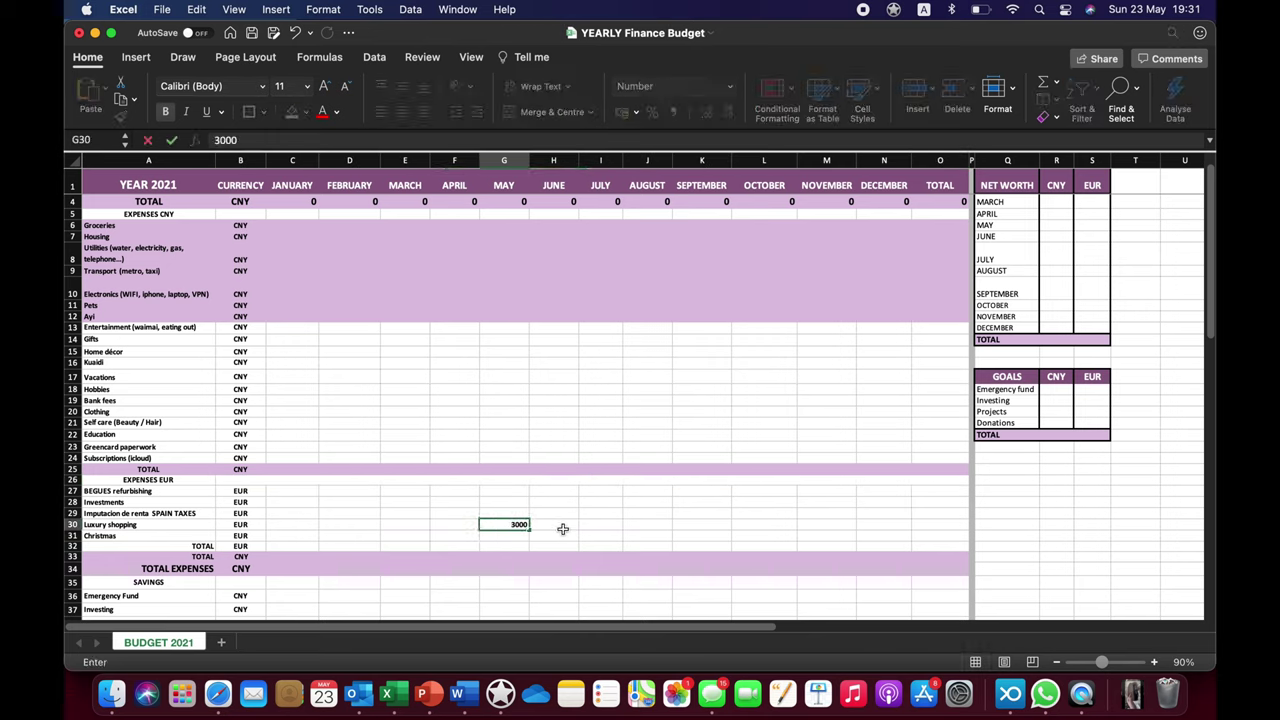
pyautogui.doubleClick(563, 527)
pyautogui.write('3000')
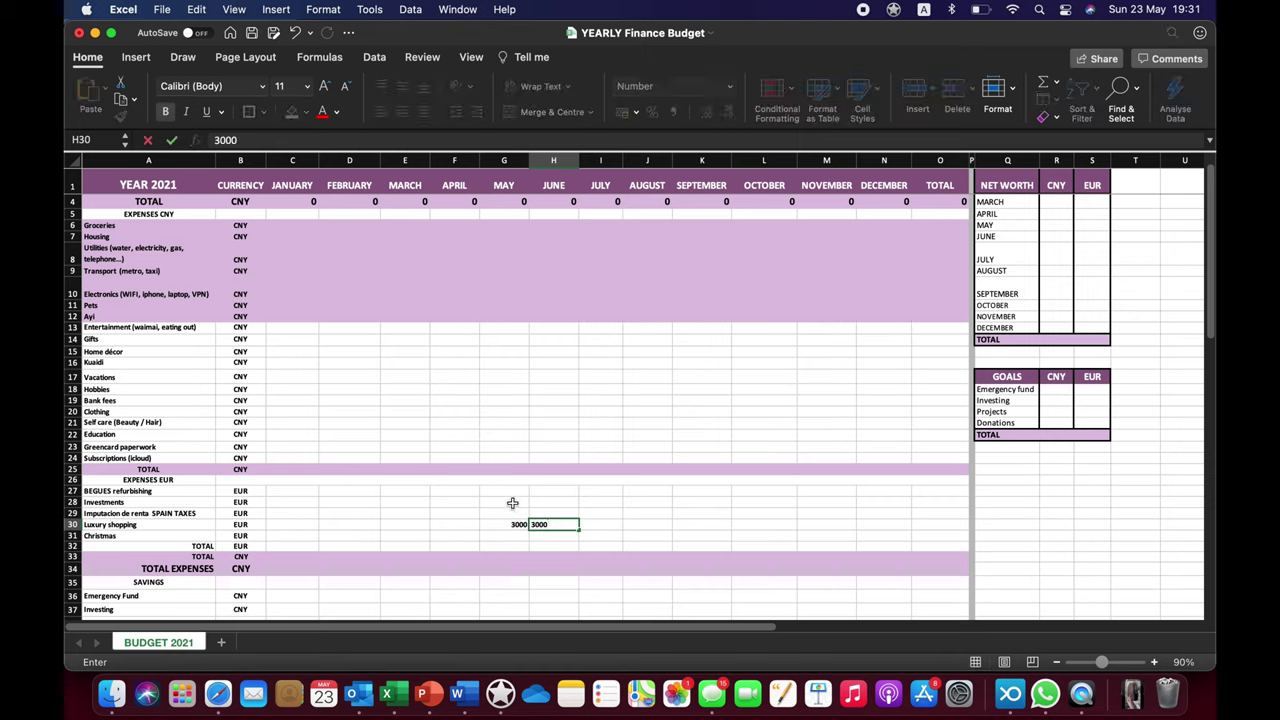
pyautogui.click(512, 503)
pyautogui.click(443, 528)
pyautogui.click(414, 532)
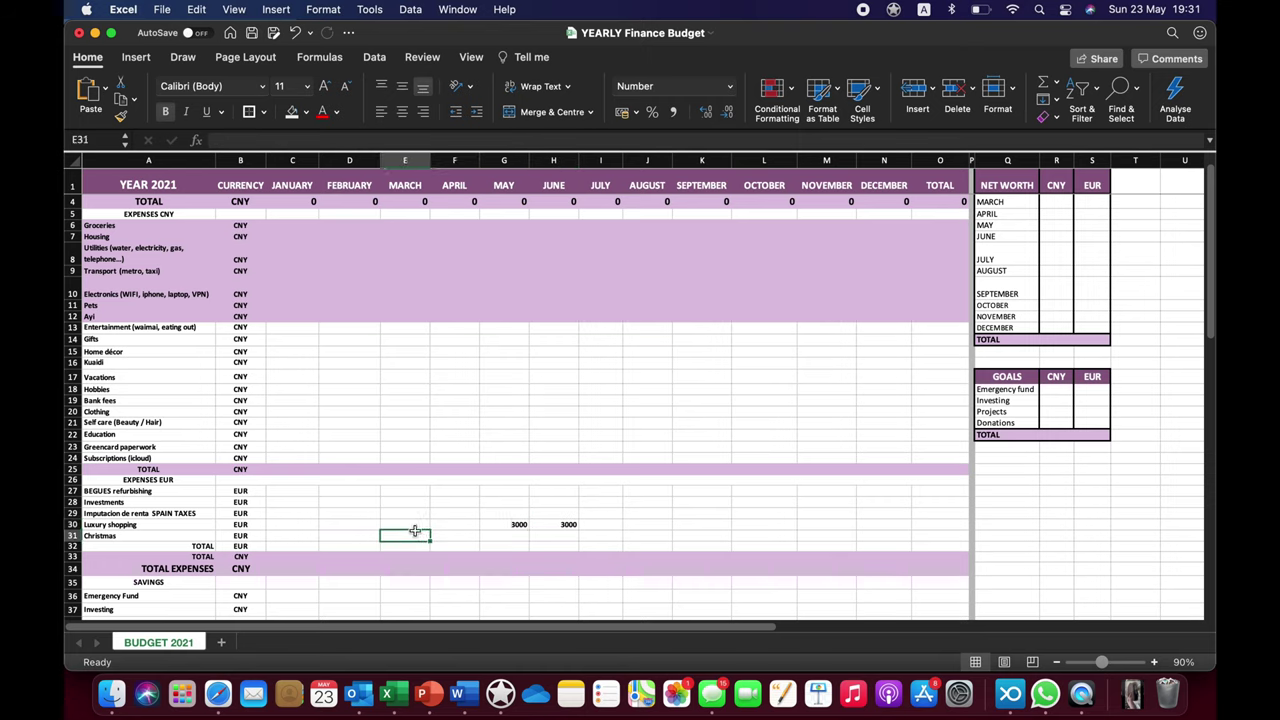
# - Set the Luxury shopping amounts in the EUR expenses to 1000 for each month from March through June
pyautogui.click(412, 525)
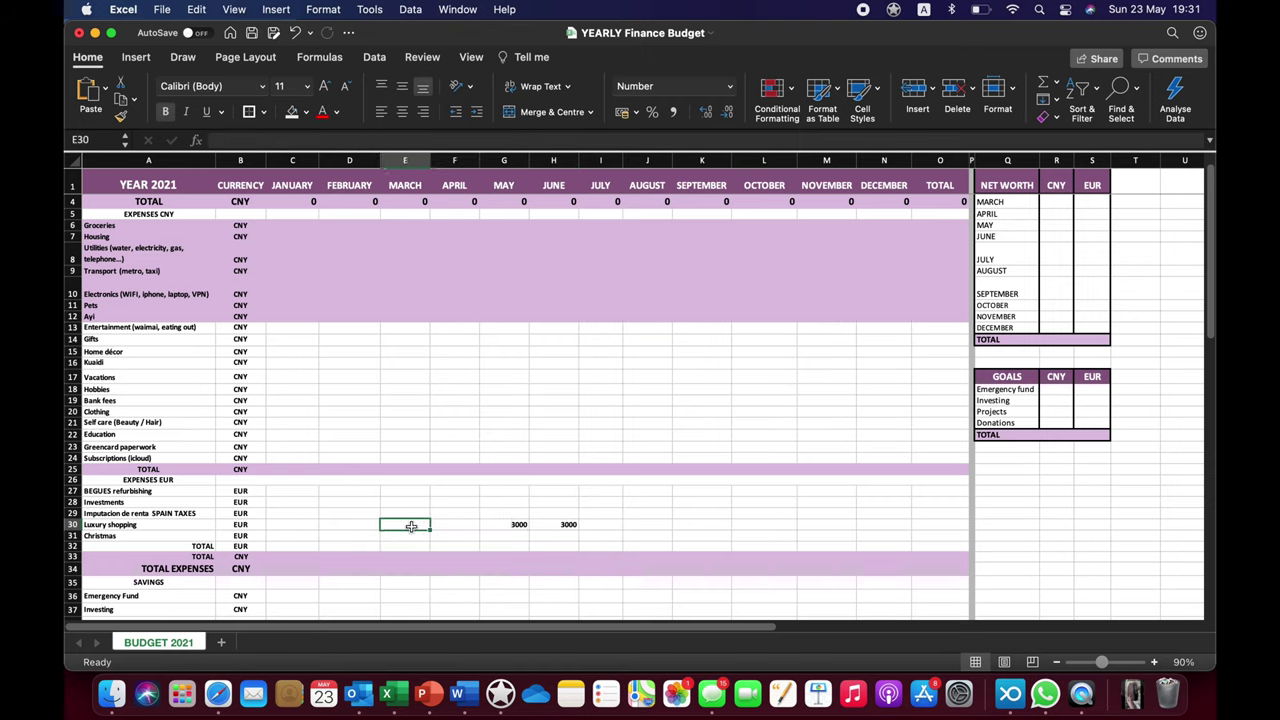
pyautogui.write('1000')
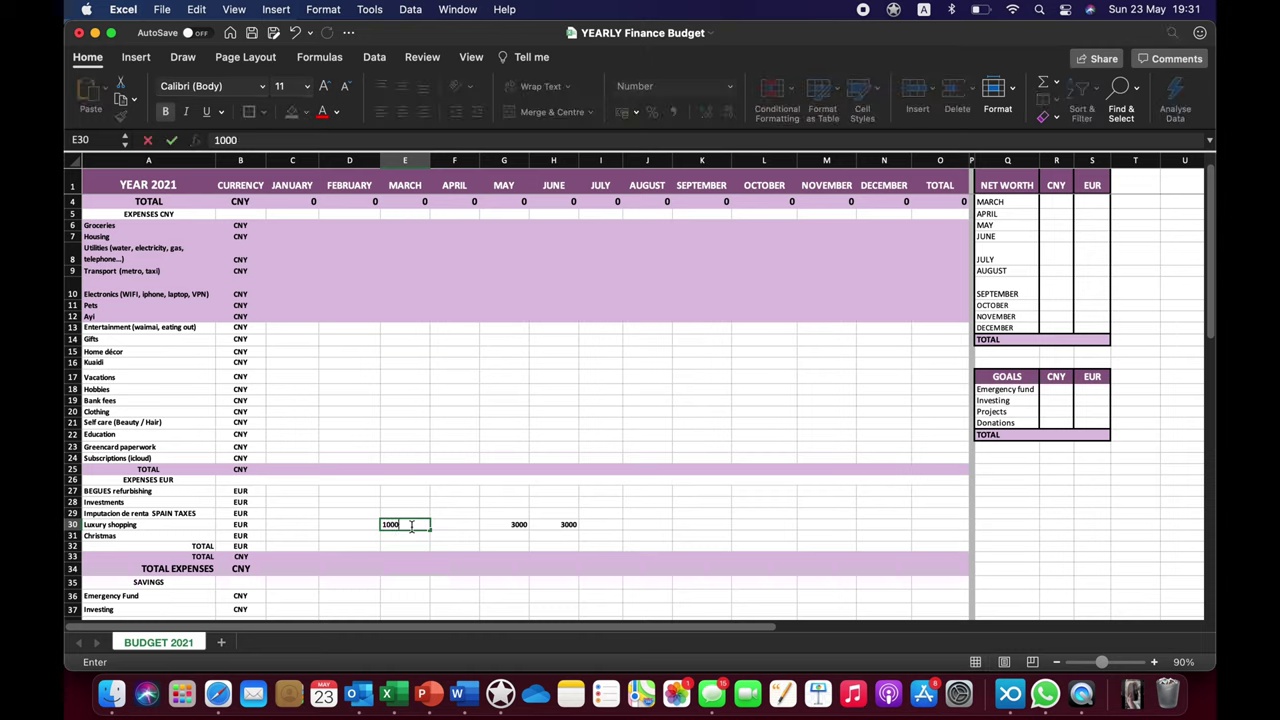
pyautogui.click(464, 527)
pyautogui.write('1000')
pyautogui.click(500, 526)
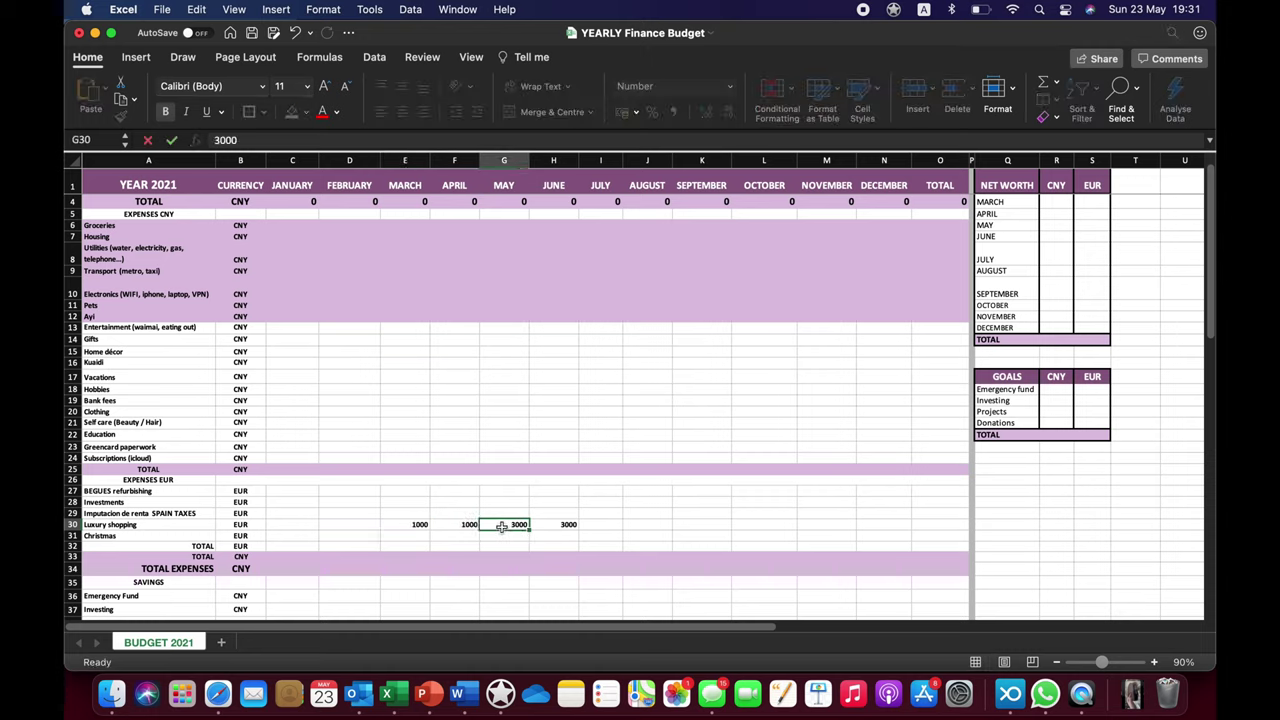
pyautogui.write('1000')
pyautogui.click(561, 523)
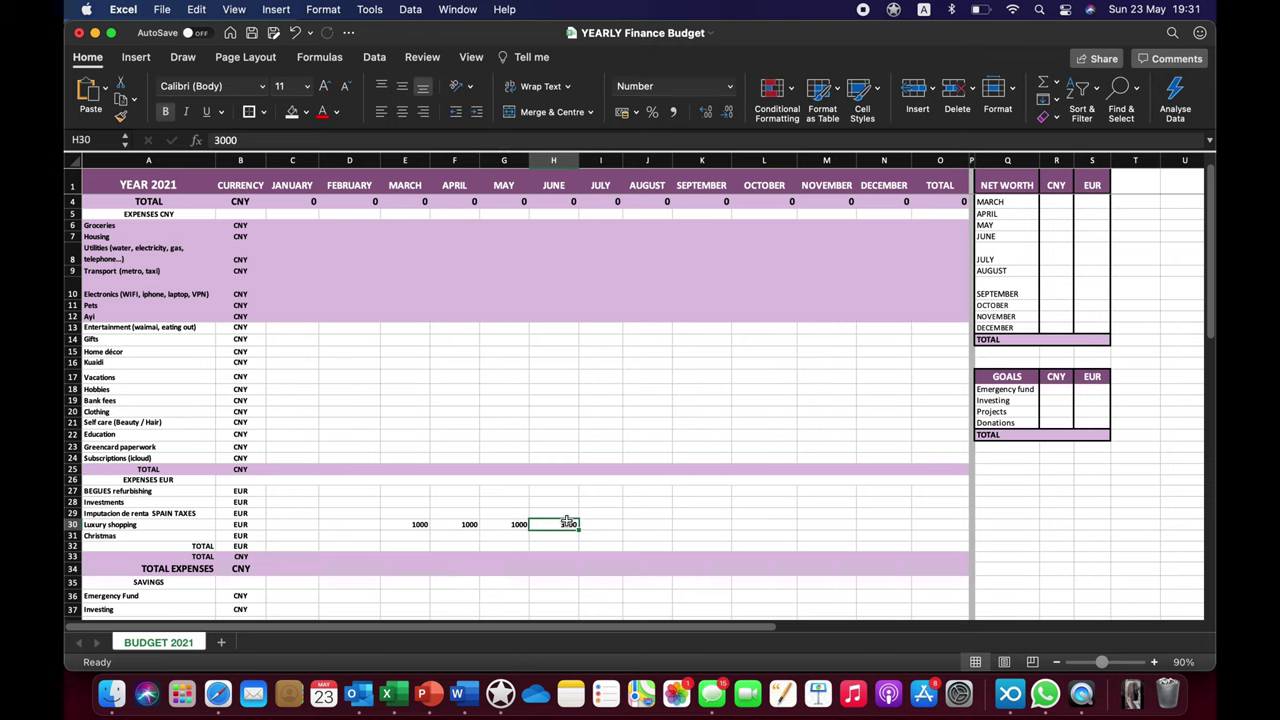
pyautogui.write('1000')
# - Review the monthly Luxury shopping amounts, highlighting March through May, and look at the Clothing and Entertainment categories
pyautogui.click(518, 522)
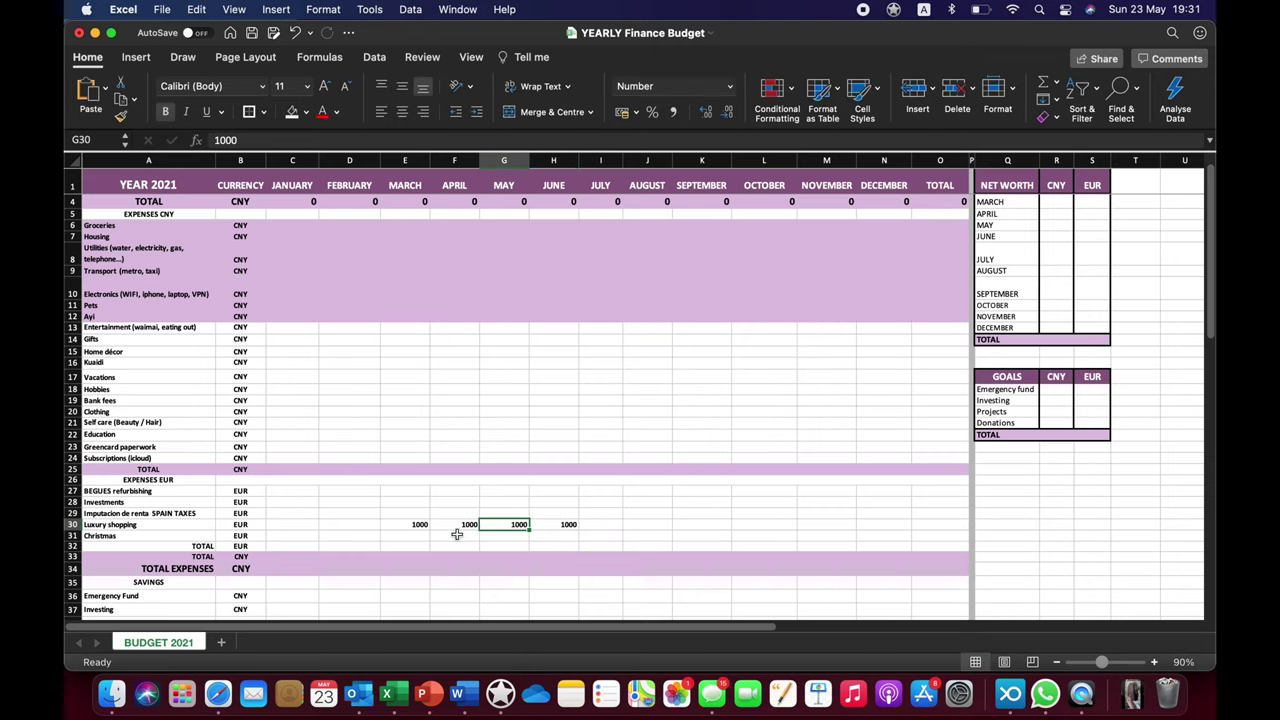
pyautogui.click(560, 524)
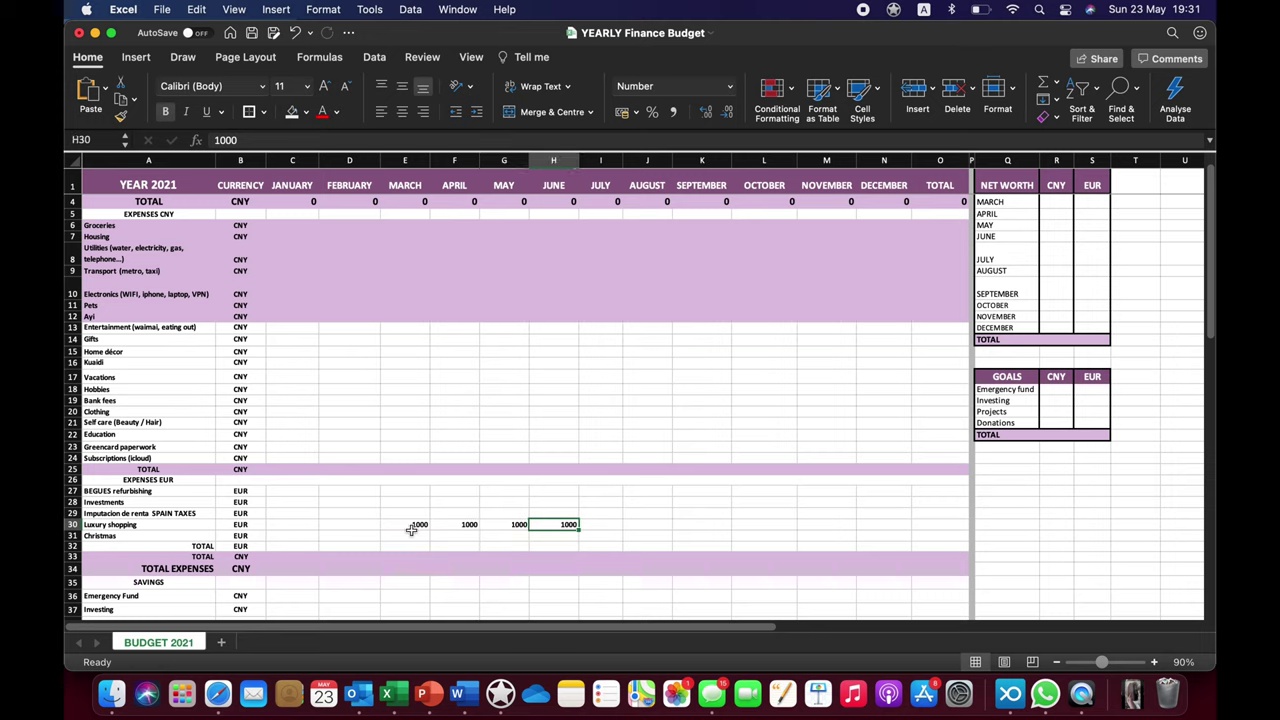
pyautogui.moveTo(420, 524); pyautogui.dragTo(528, 524)
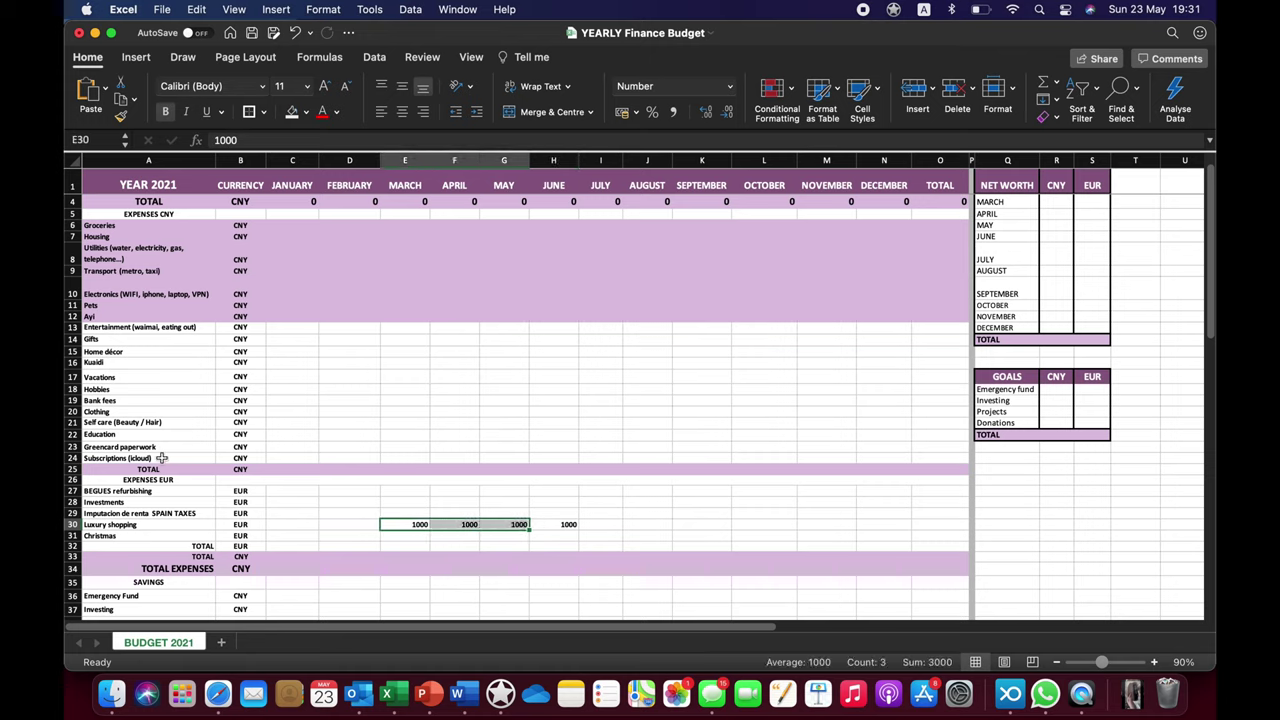
pyautogui.click(175, 411)
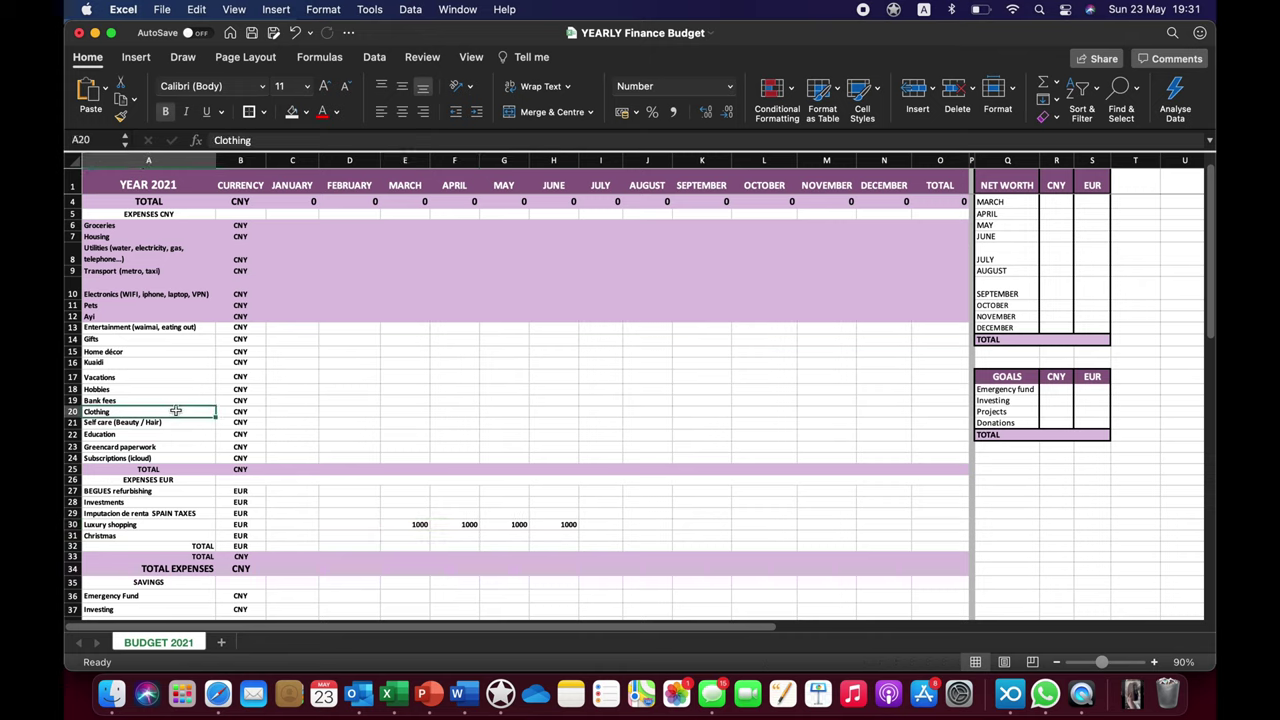
pyautogui.click(184, 326)
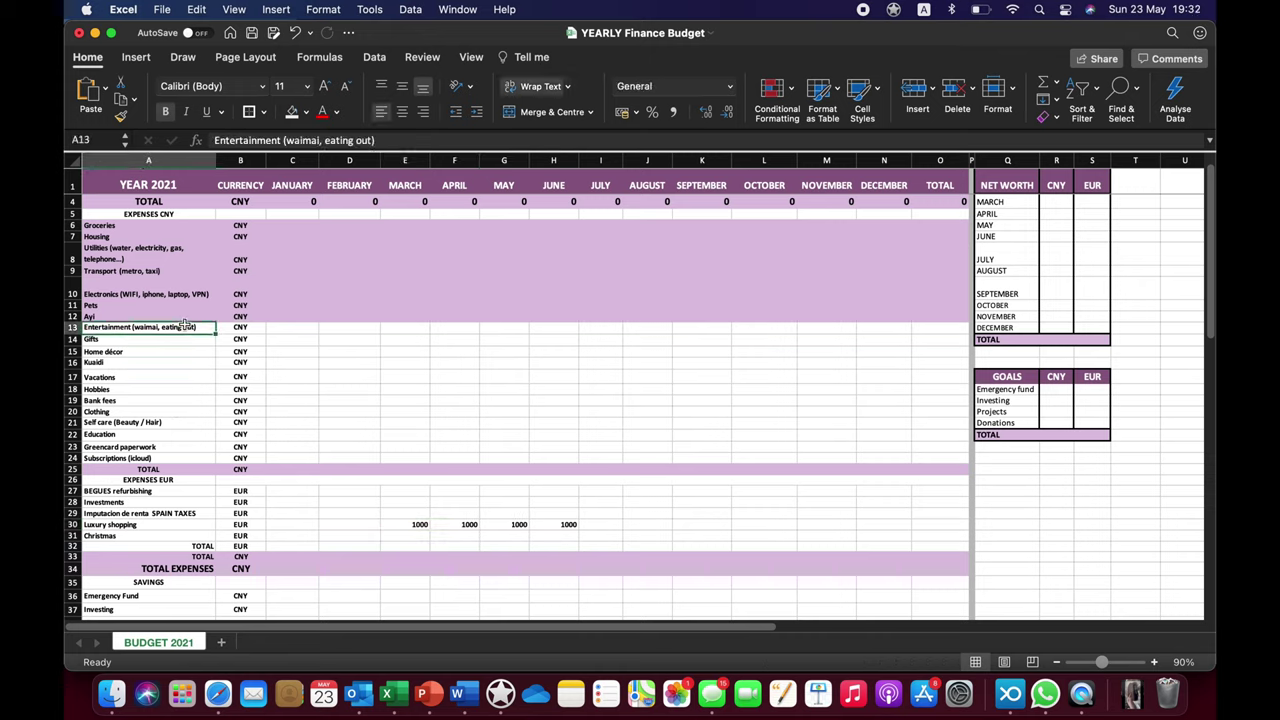
# - Clear the Luxury shopping amounts from March through June in the EUR expenses
pyautogui.click(506, 525)
pyautogui.moveTo(415, 524); pyautogui.dragTo(537, 524)
pyautogui.press('Delete')
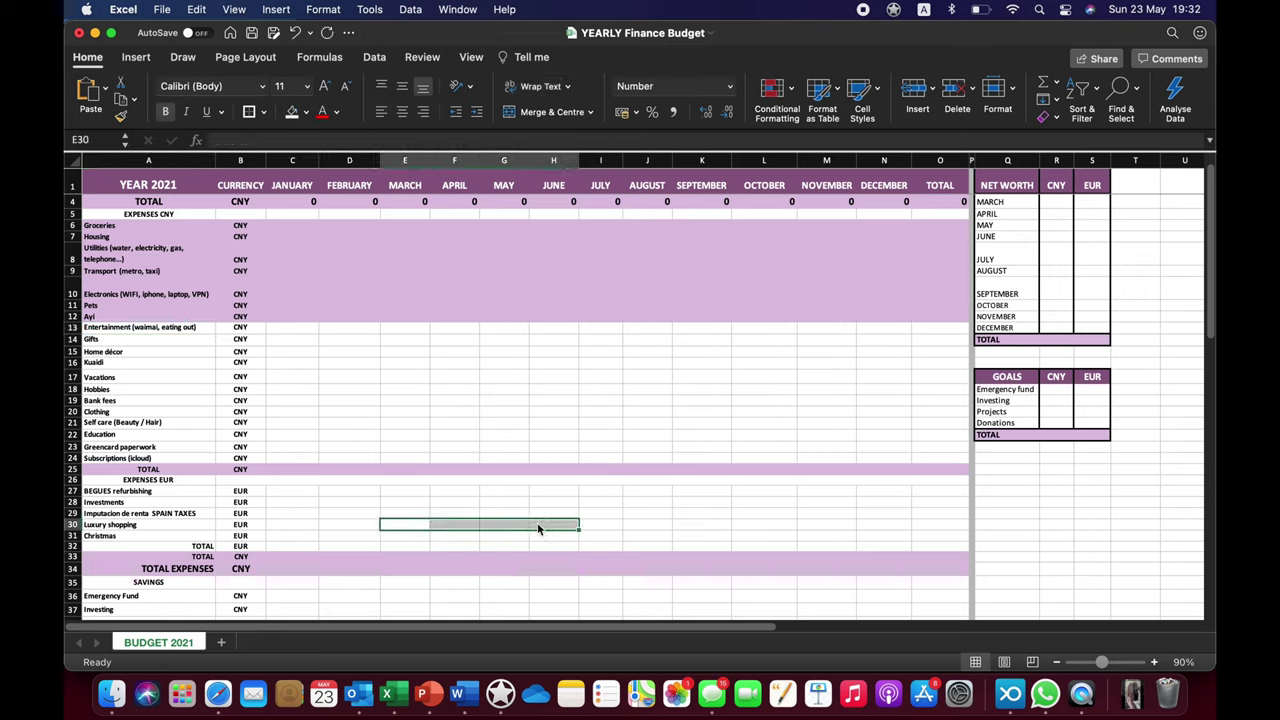
pyautogui.click(512, 492)
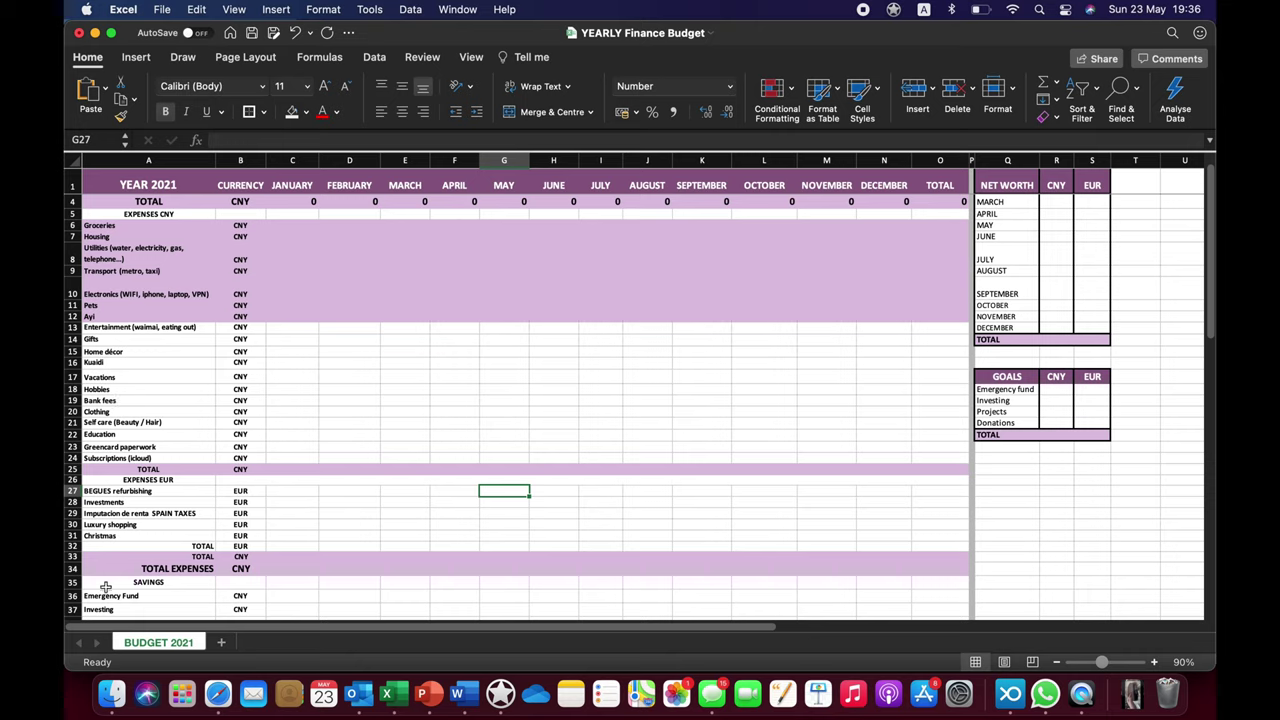
# - Switch to PowerPoint and view slide 4 of the handbag collection
pyautogui.click(422, 693)
pyautogui.click(167, 453)
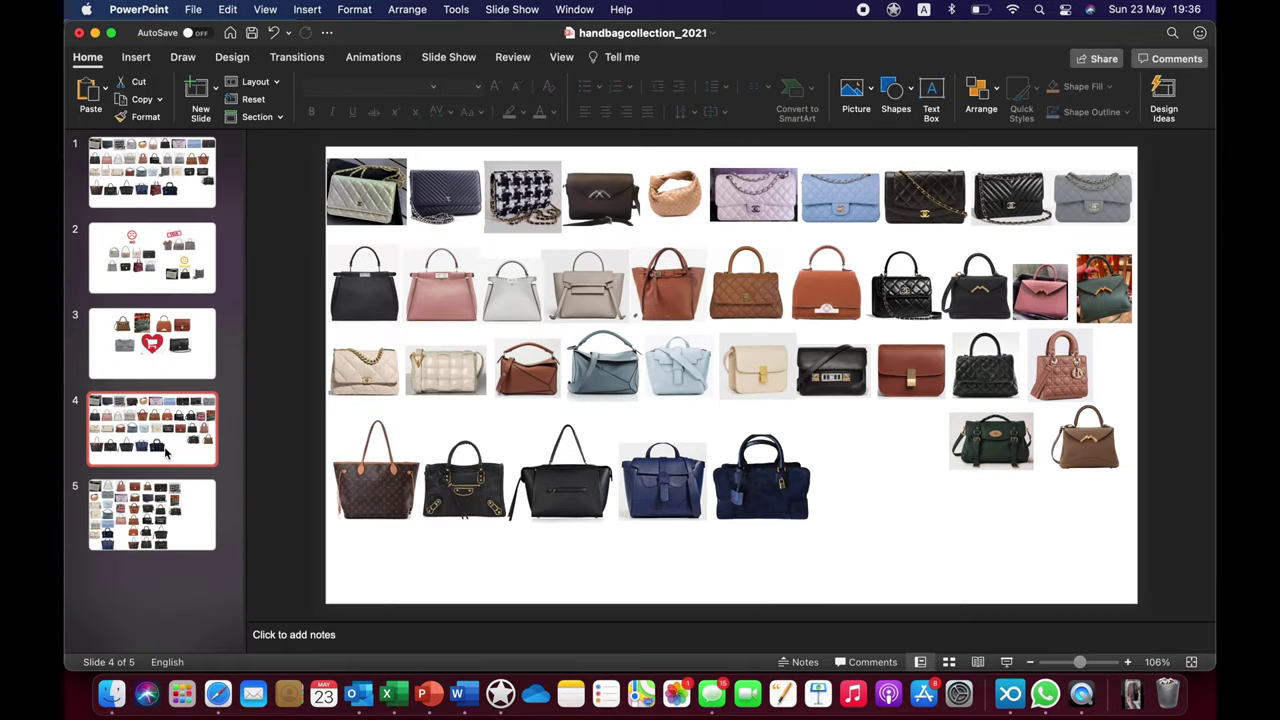